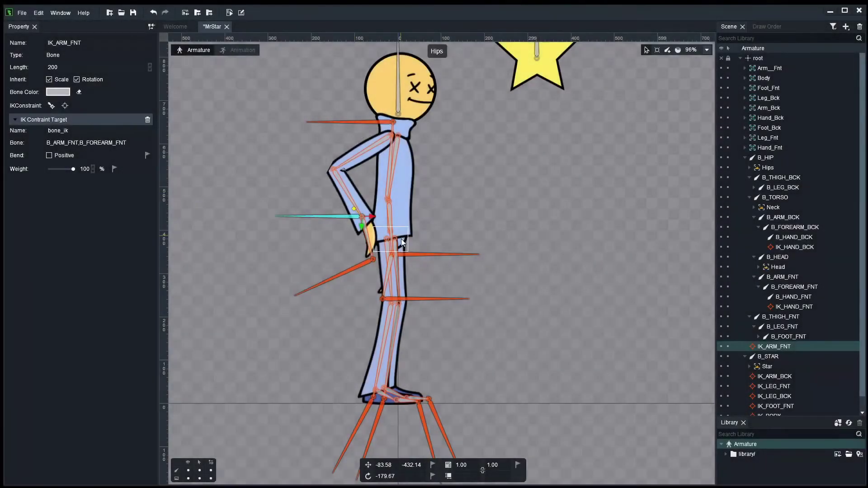
Try out the leg and foot IK controls by moving them, undoing the trial poses.
drag(365, 412, 354, 356)
key(ctrl+z)
drag(380, 418, 418, 361)
key(ctrl+z)
drag(452, 433, 457, 352)
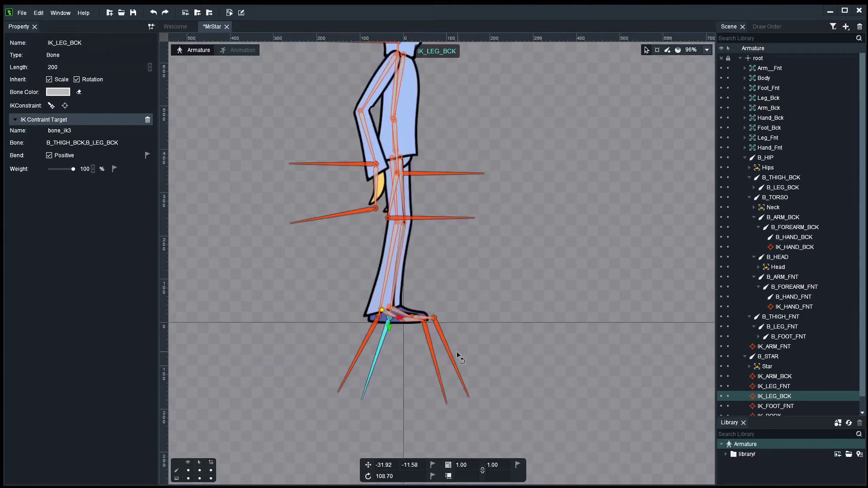
click(438, 336)
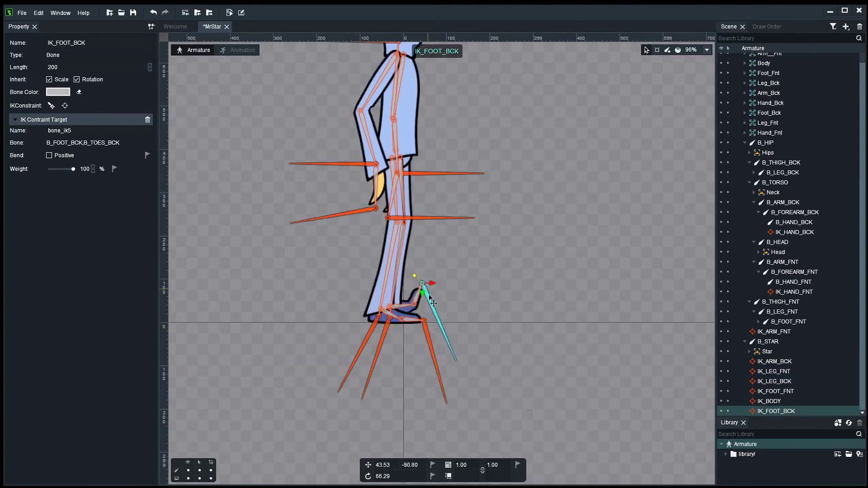
click(429, 346)
scroll(498, 217, up, 4)
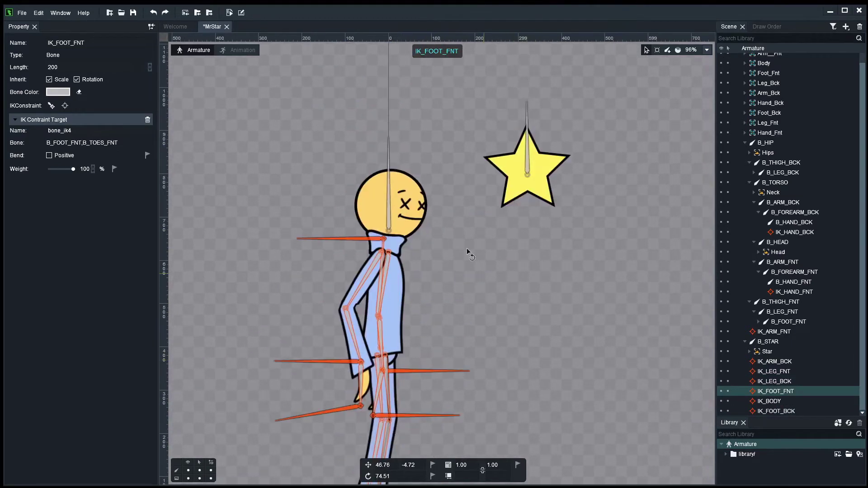
Try moving the head and star bones, undoing the trial changes.
drag(388, 218, 389, 195)
key(ctrl+z)
click(527, 166)
key(ctrl+z)
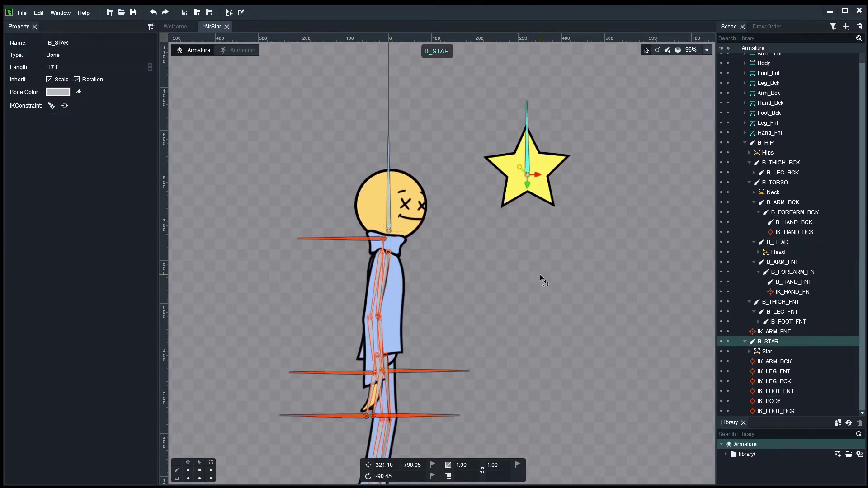
drag(553, 293, 550, 263)
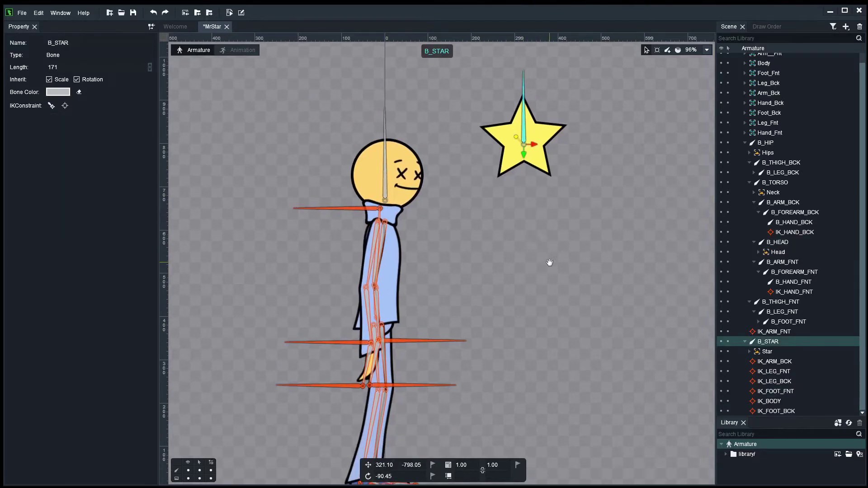
Switch to animation mode, clone the animtion0 animation and rename the copy WALK.
click(240, 51)
right_click(780, 332)
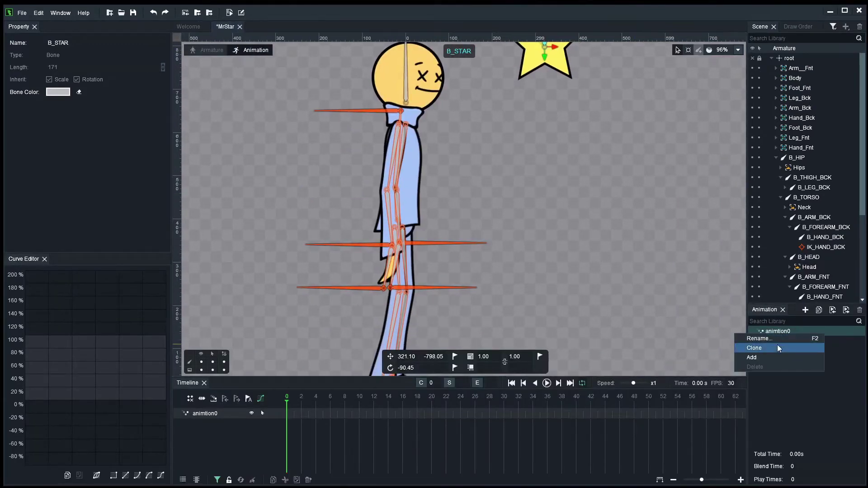
click(777, 344)
double_click(781, 341)
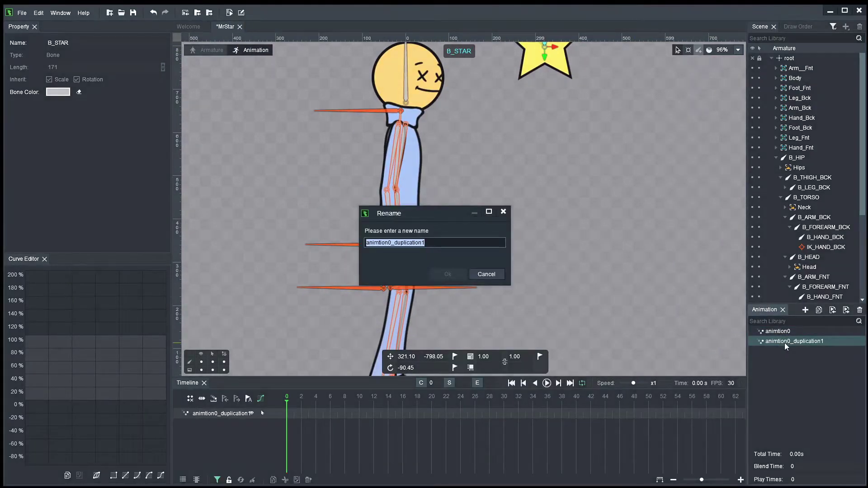
text(WALK)
key(Return)
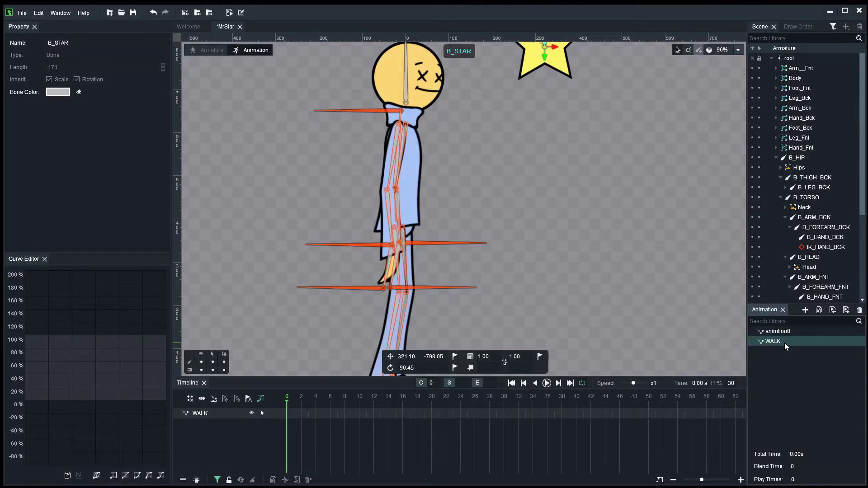
Set the animation frame rate to 30 FPS.
scroll(633, 262, down, 3)
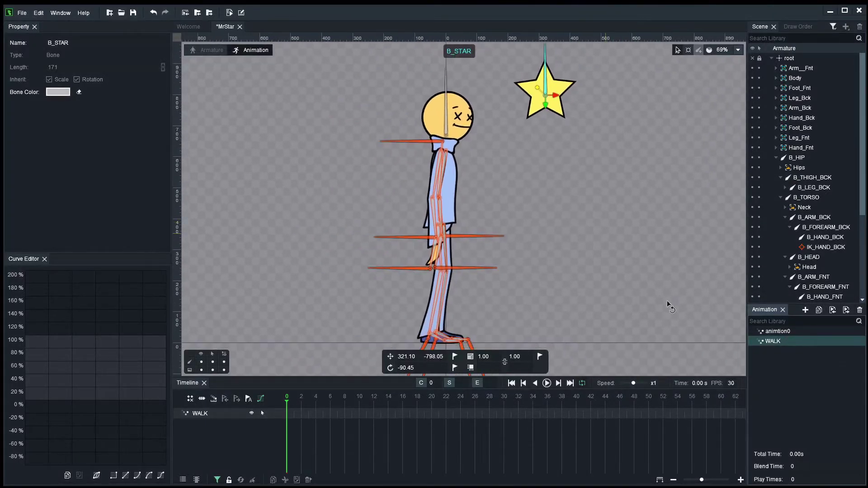
double_click(734, 384)
text(3)
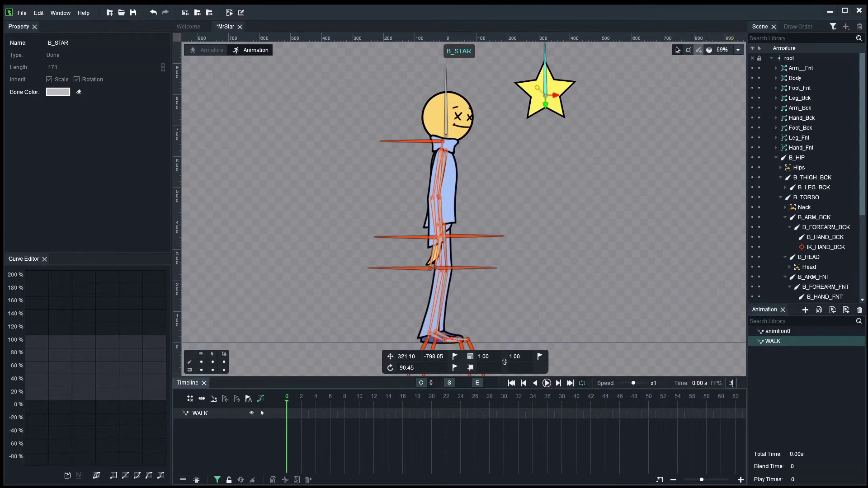
text(0)
key(Return)
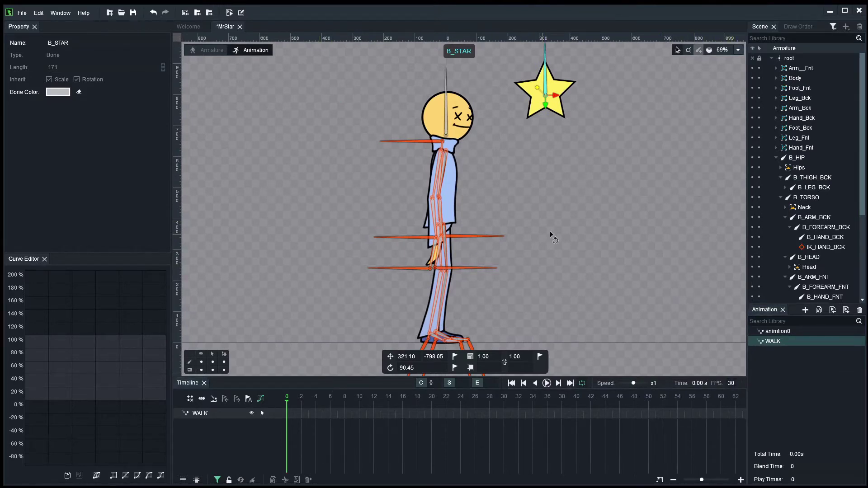
drag(559, 223, 510, 203)
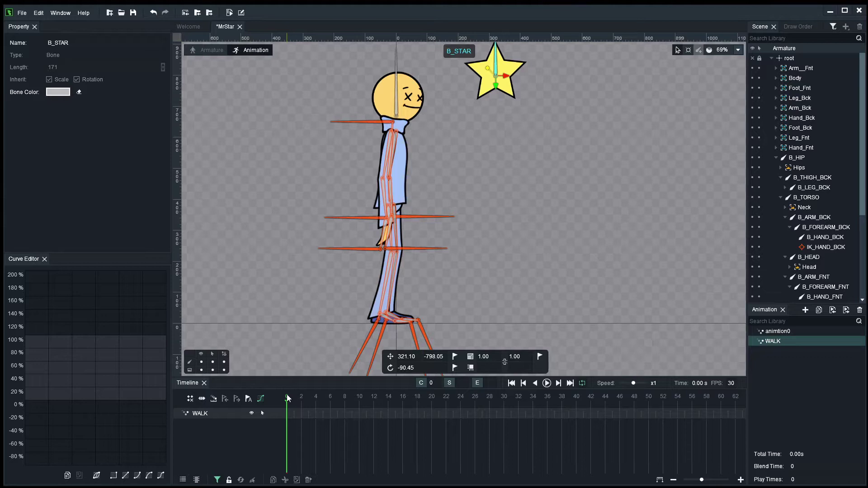
Lower B_HIP to about Y -370 and place IK_BODY at about (-17, -619), keying both translations at frame 0.
scroll(430, 257, up, 3)
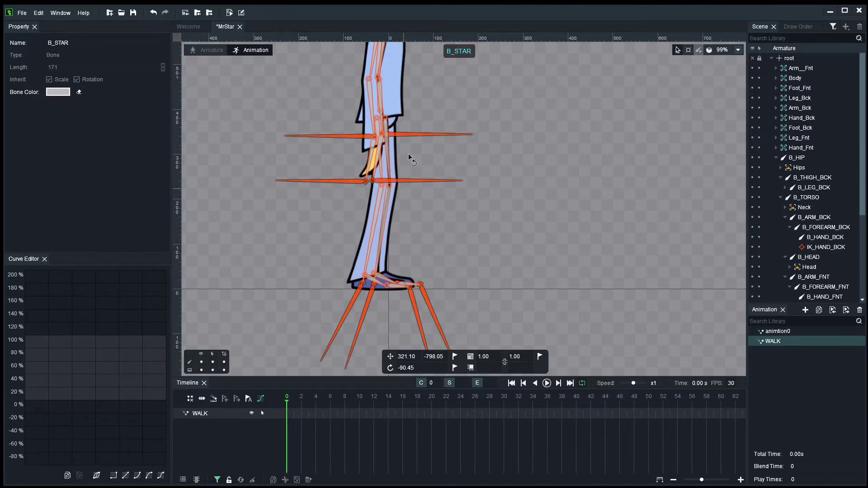
scroll(419, 88, up, 2)
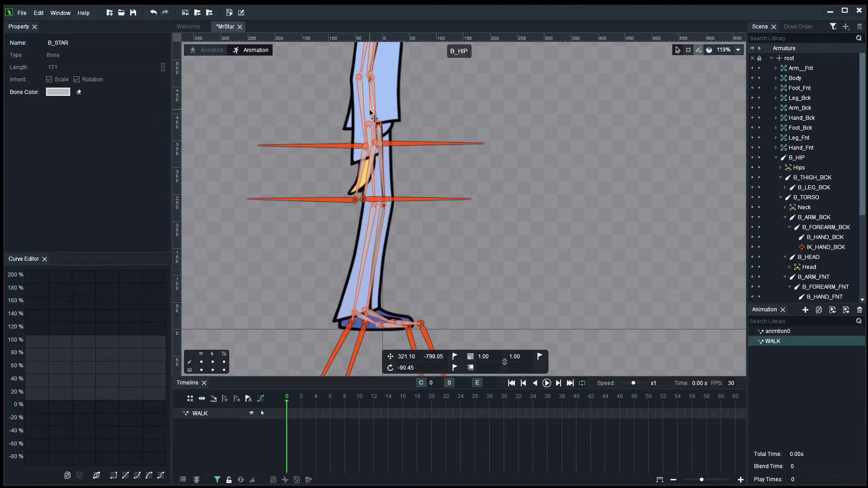
click(370, 112)
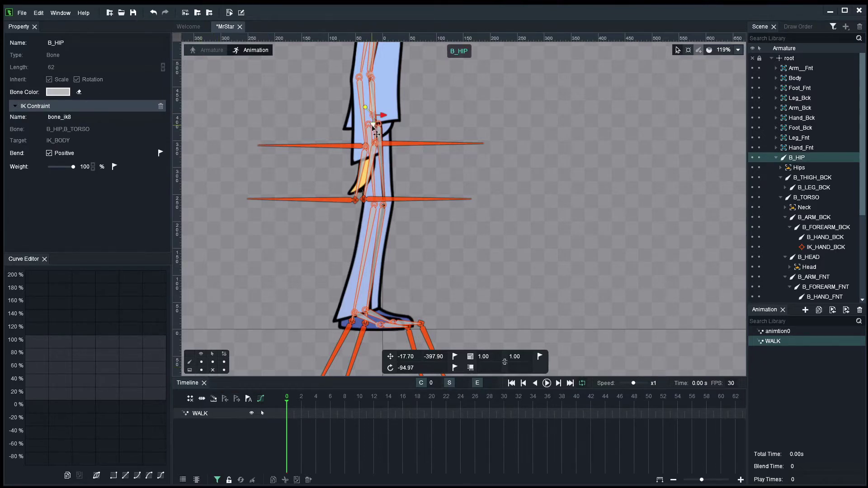
drag(379, 134, 378, 144)
scroll(530, 220, down, 3)
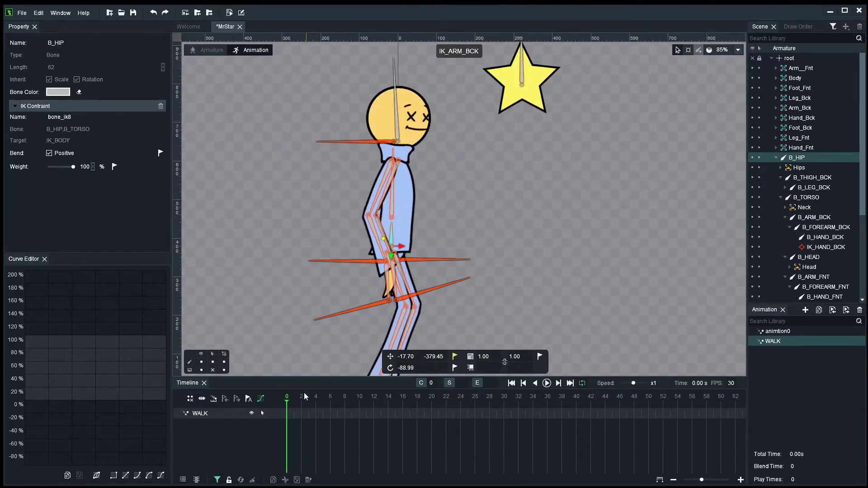
key(ctrl+z)
drag(391, 251, 394, 270)
scroll(454, 199, down, 3)
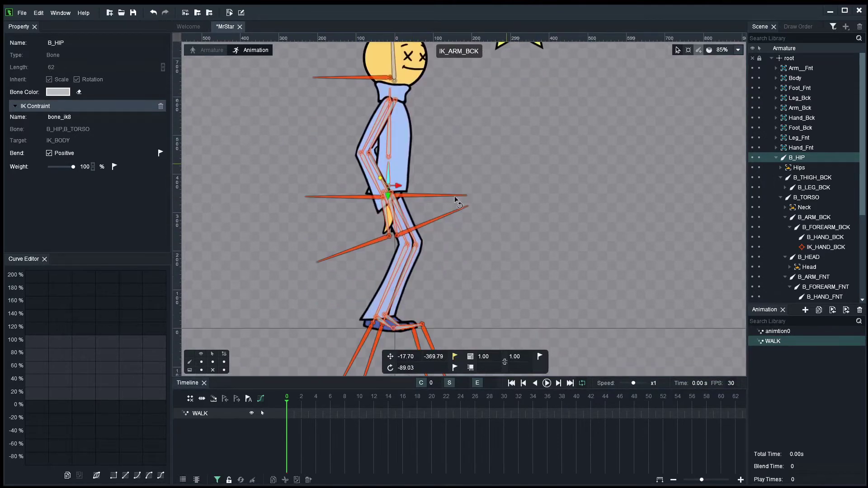
click(455, 359)
scroll(515, 232, up, 3)
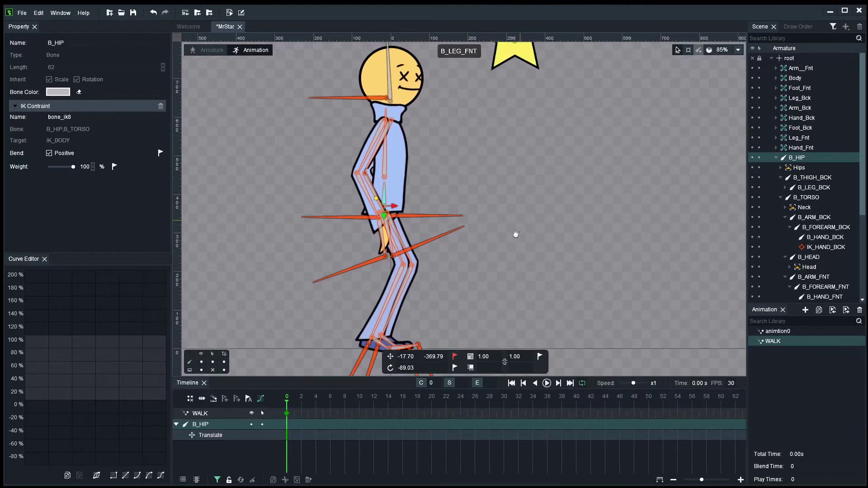
drag(363, 128, 361, 143)
click(455, 356)
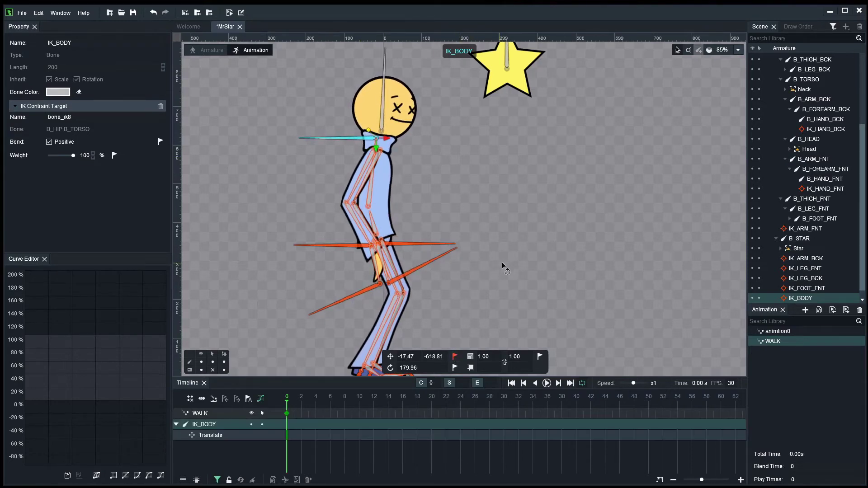
Place IK_LEG_FNT at about (-187, -39) and IK_FOOT_FNT at about (-86, -10), keying both translations at frame 0.
scroll(502, 266, down, 2)
scroll(454, 293, down, 1)
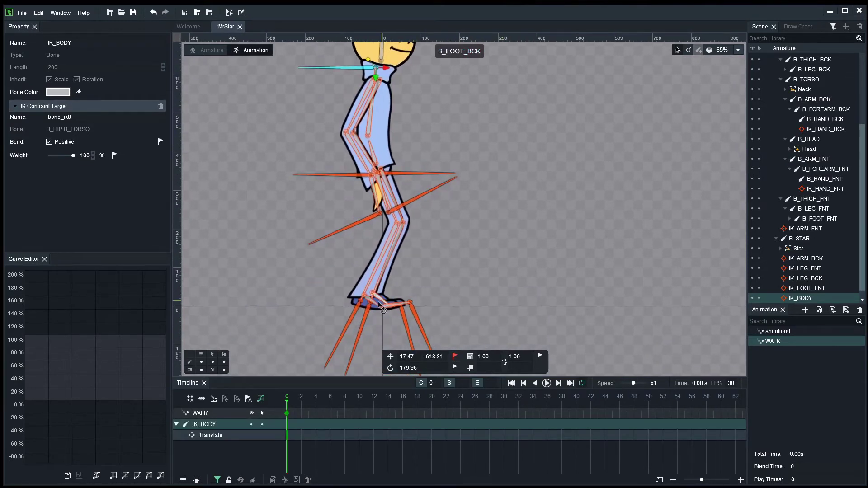
drag(328, 303, 297, 301)
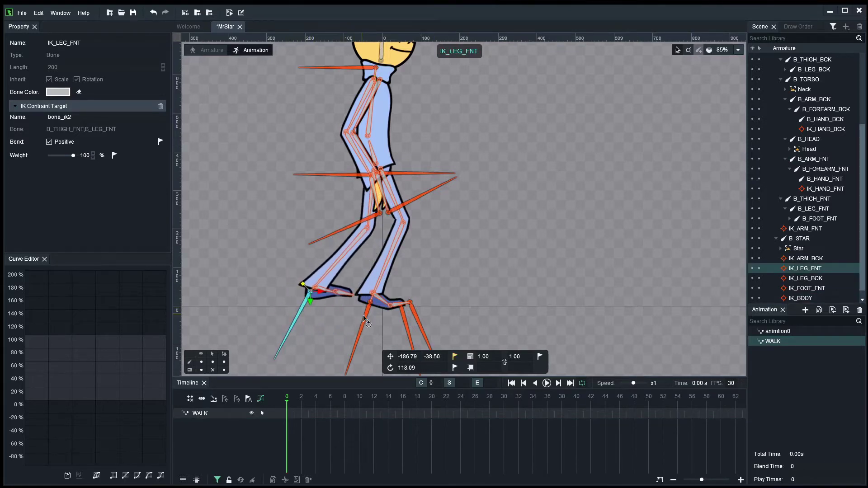
mouse_move(366, 315)
mouse_down()
mouse_move(354, 317)
mouse_move(388, 307)
mouse_move(383, 320)
mouse_move(354, 330)
mouse_move(341, 311)
mouse_move(352, 324)
mouse_up()
click(454, 357)
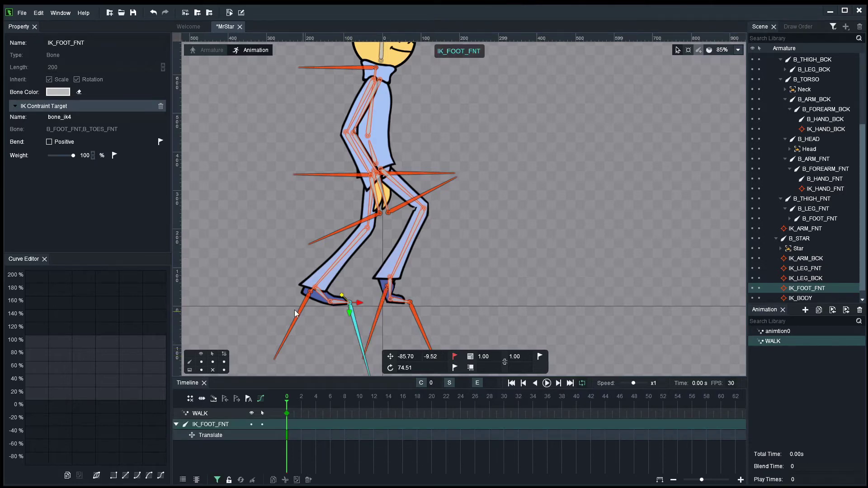
click(298, 312)
click(455, 356)
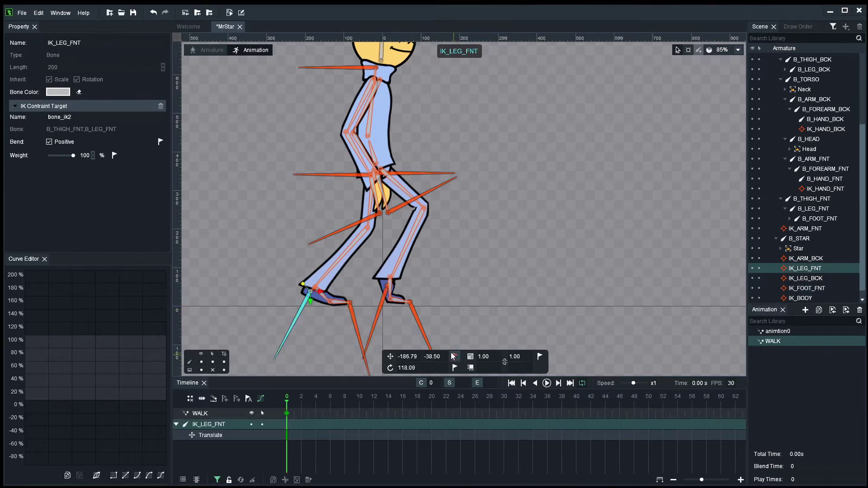
Place IK_LEG_BCK at about (91, -15) and IK_FOOT_BCK at about (190, -13), keying both translations at frame 0.
click(431, 297)
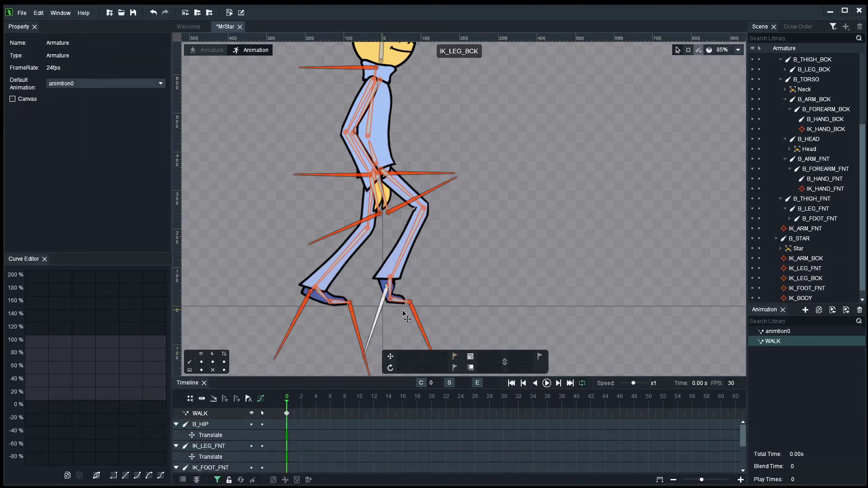
drag(381, 311, 467, 322)
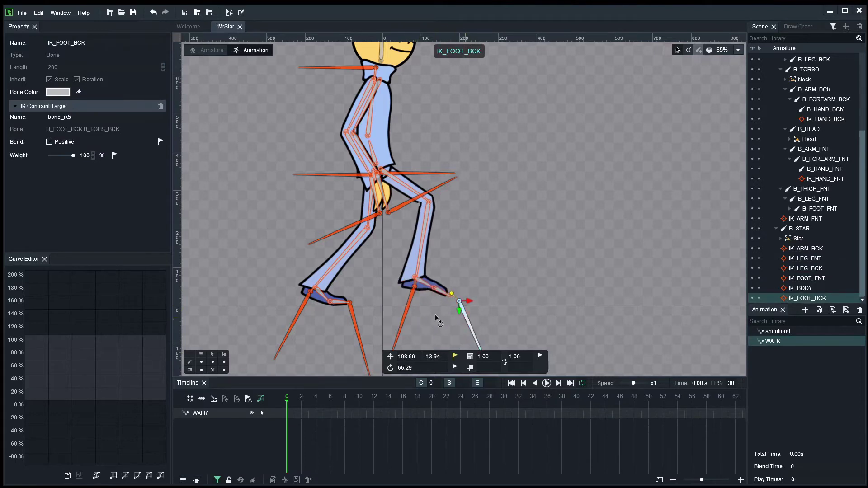
drag(415, 308, 428, 331)
scroll(454, 303, up, 4)
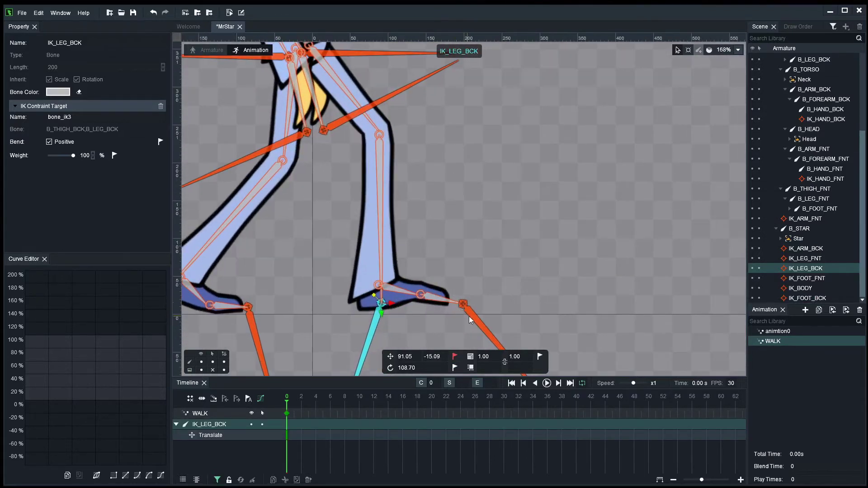
click(462, 334)
drag(462, 334, 463, 321)
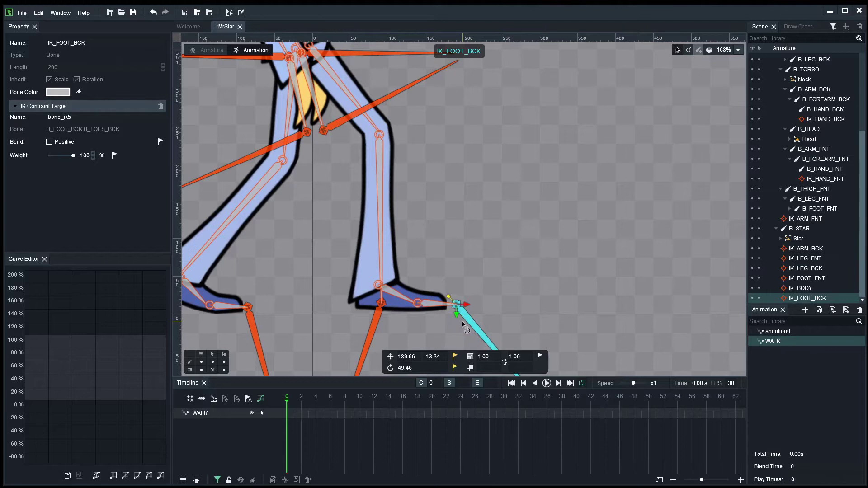
click(454, 357)
scroll(494, 288, down, 2)
scroll(500, 282, down, 2)
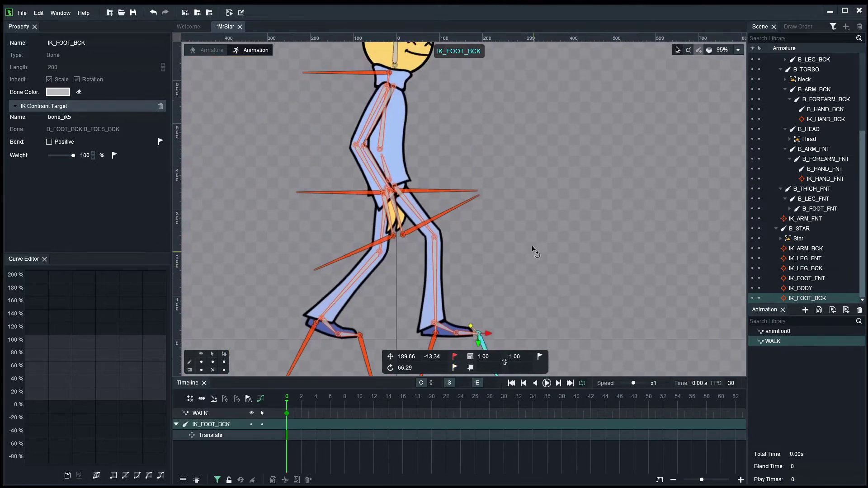
Place IK_ARM_FNT at about (107, -387) and IK_ARM_BCK at about (-130, -364), keying both translations at frame 0.
drag(525, 237, 520, 232)
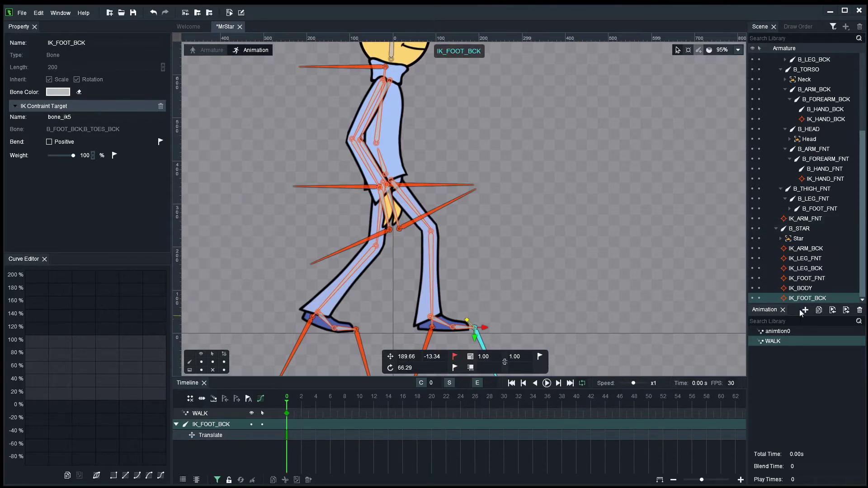
drag(800, 305, 800, 343)
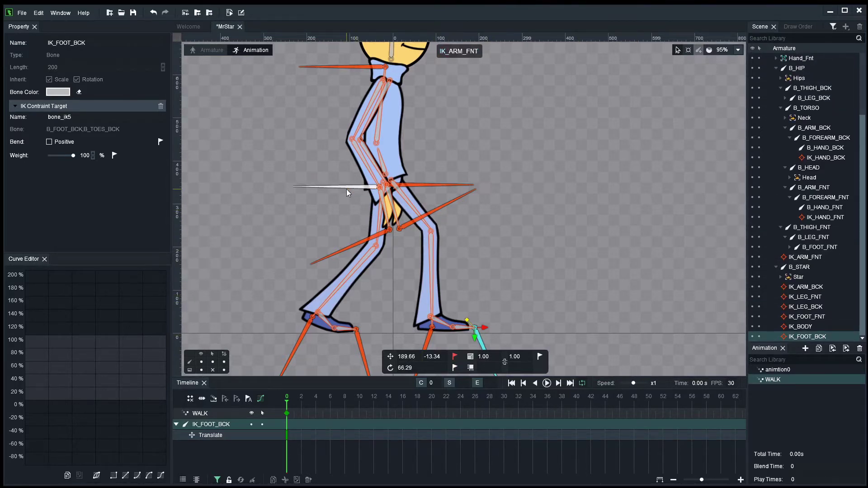
drag(361, 185, 413, 170)
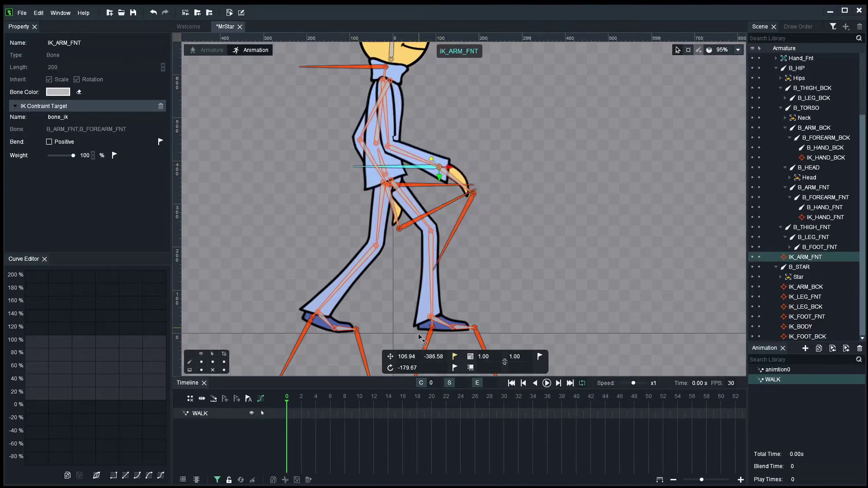
click(454, 356)
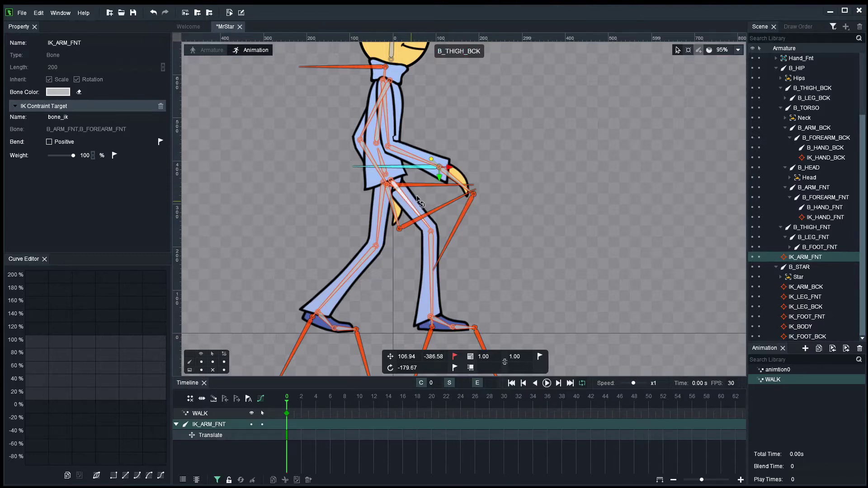
drag(419, 188, 366, 183)
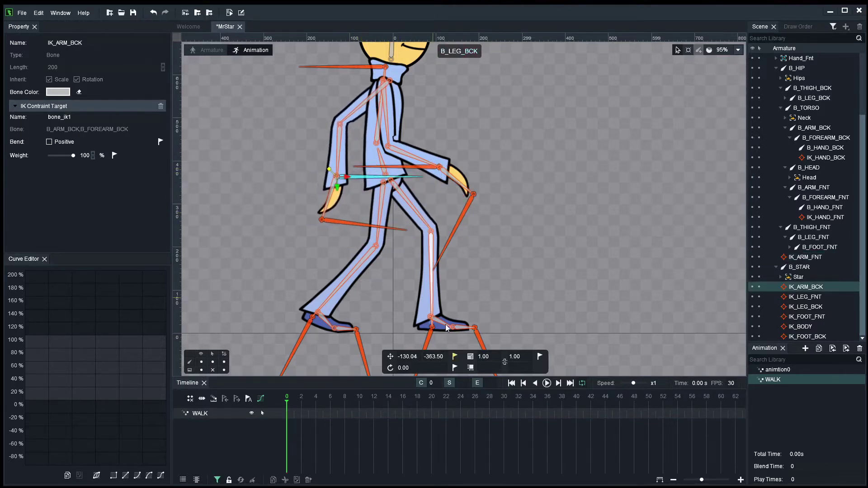
click(455, 357)
Select the front hand's IK target IK_HAND_FNT and save the project.
click(465, 213)
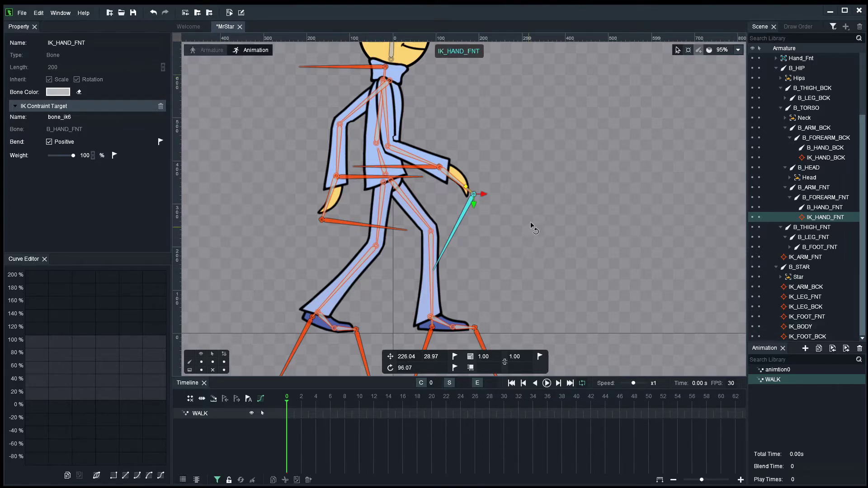
key(ctrl+s)
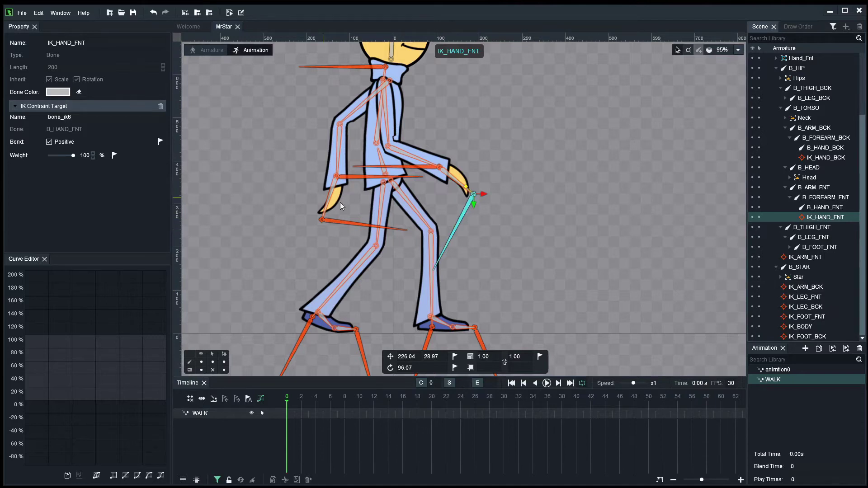
Switch to armature setup mode and set the length of the IK_HAND_BCK bone to 50.
click(269, 140)
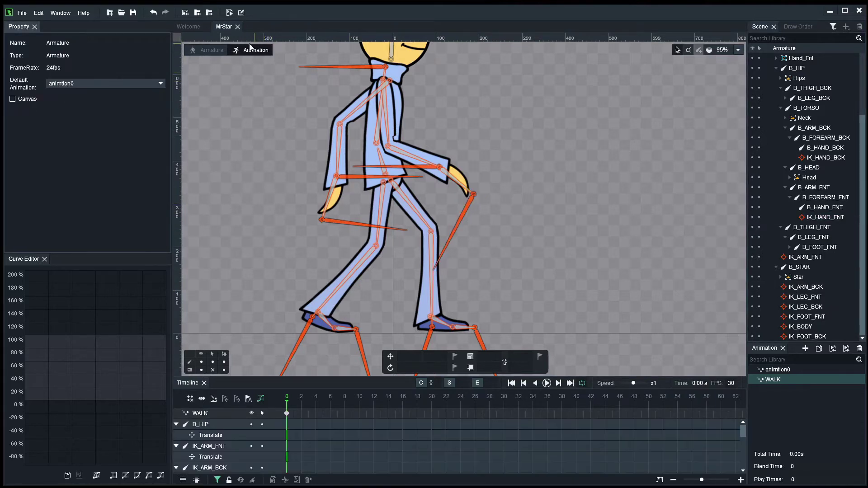
click(206, 50)
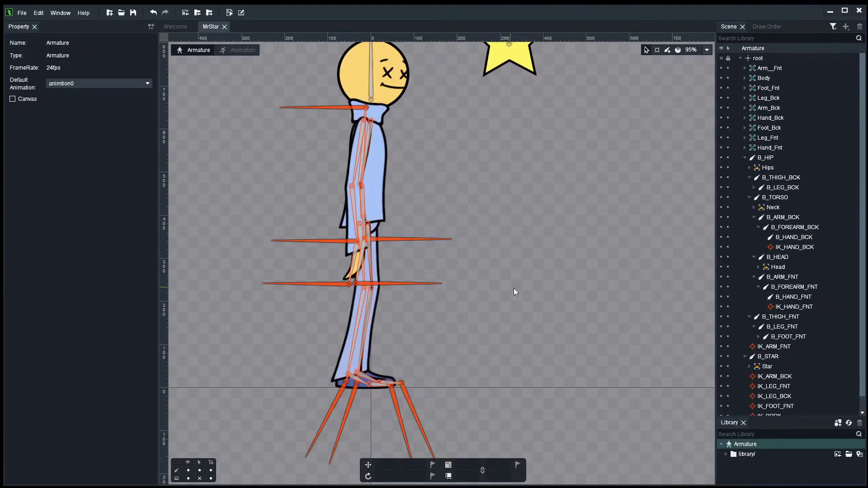
click(401, 262)
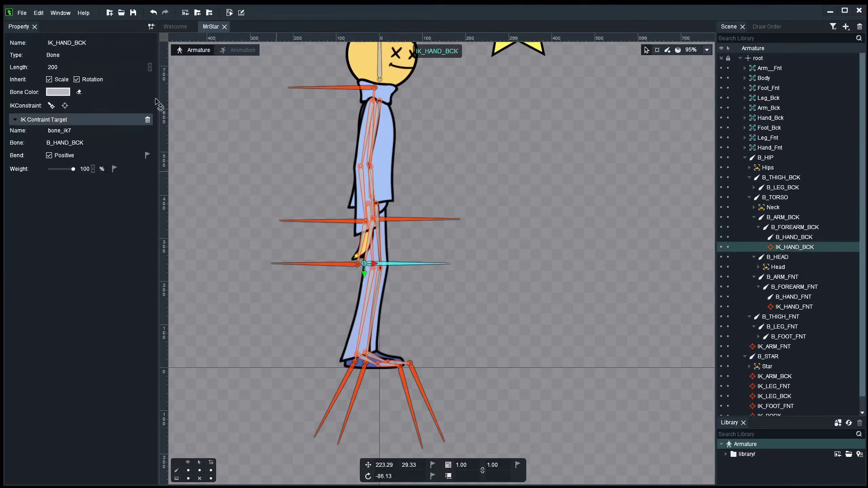
click(58, 67)
text(5)
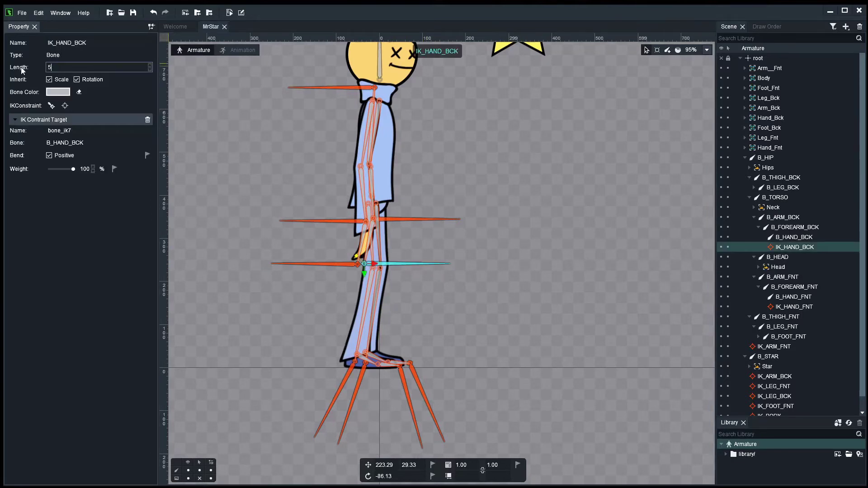
text(0)
key(Return)
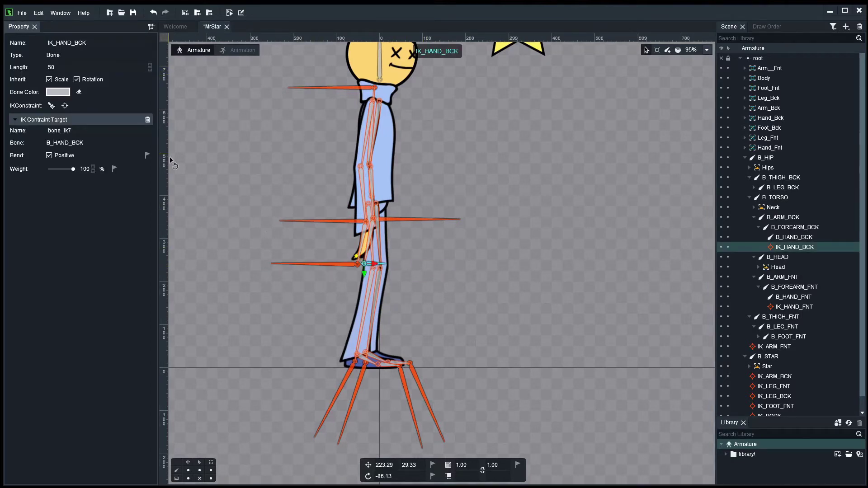
double_click(51, 67)
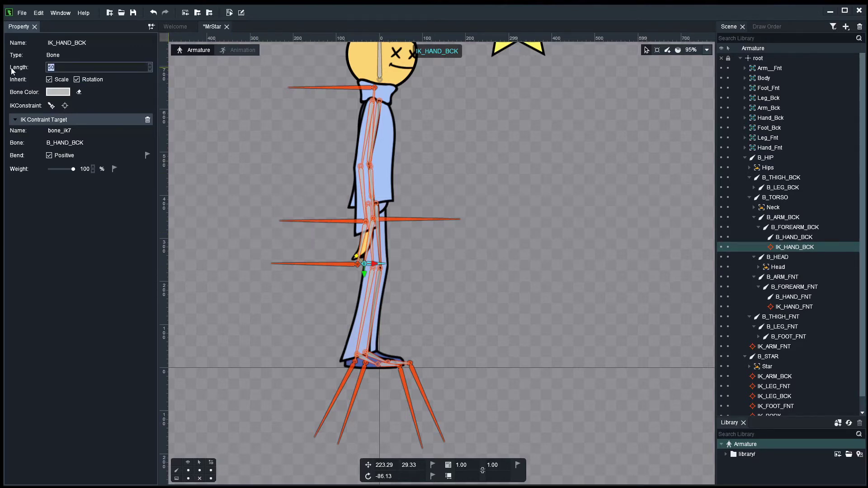
Set the length of the front hand's IK target bone IK_HAND_FNT to 0.
click(347, 250)
click(332, 264)
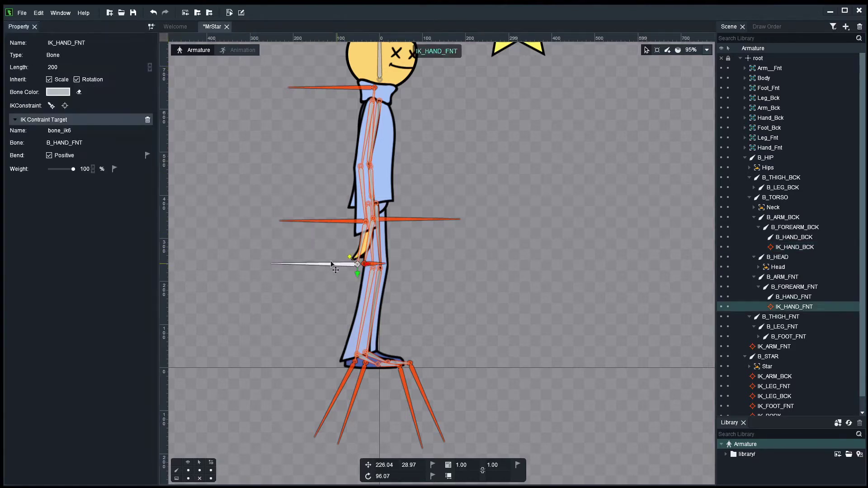
double_click(67, 67)
key(Return)
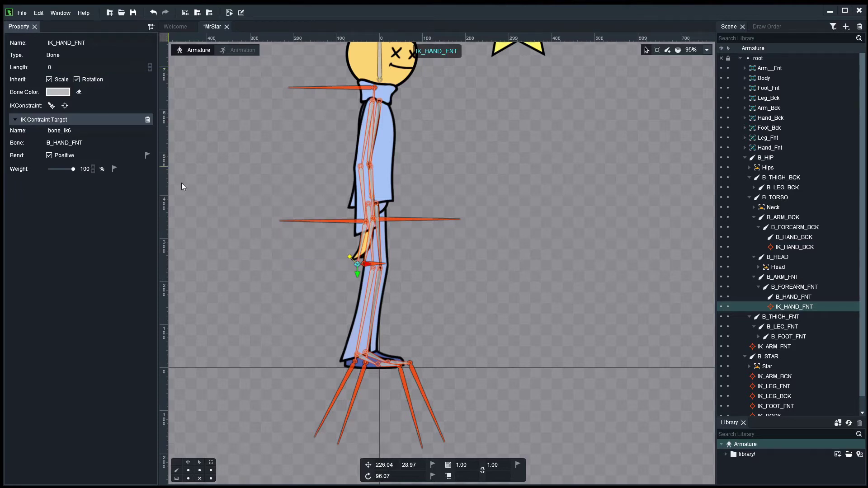
Set the IK_HAND_BCK bone's length to 0 and return to animation mode.
click(360, 254)
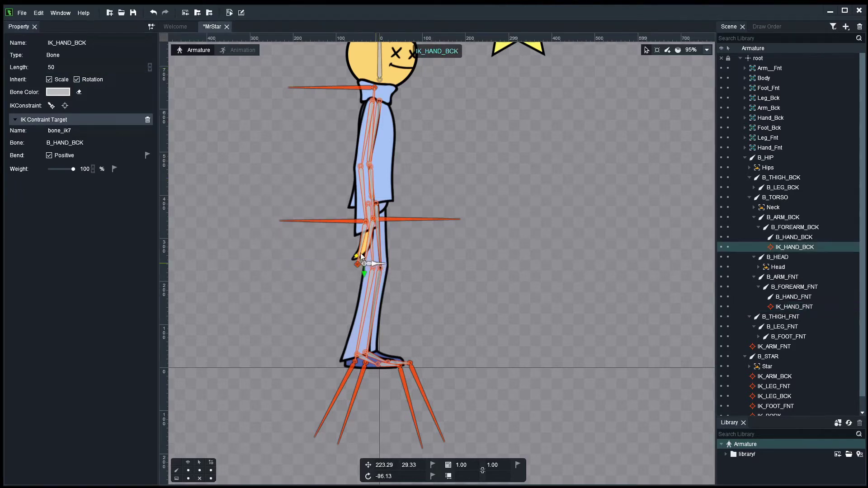
double_click(58, 67)
text(0)
key(Return)
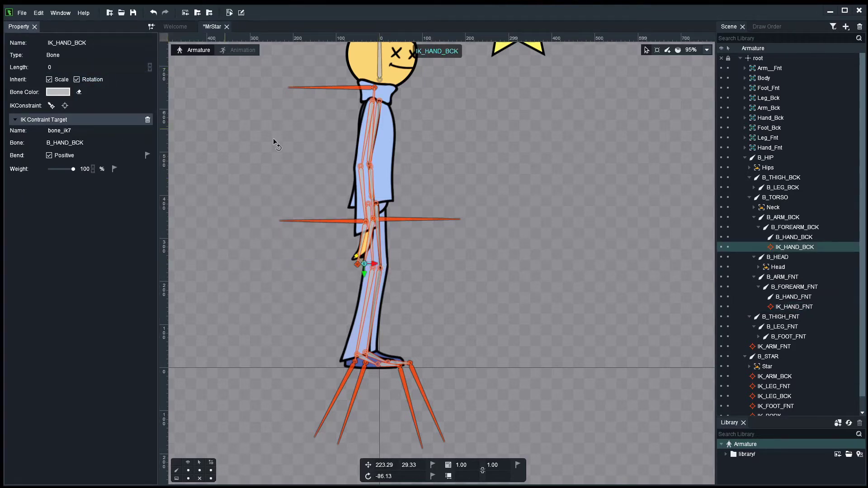
click(539, 237)
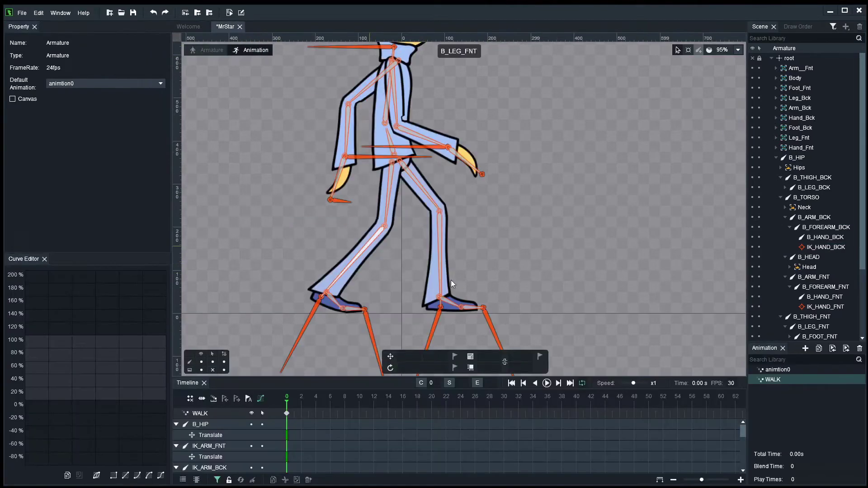
Back in armature setup mode, reset the IK_HAND_BCK bone's length to 0 and save the project.
scroll(509, 213, up, 2)
click(297, 199)
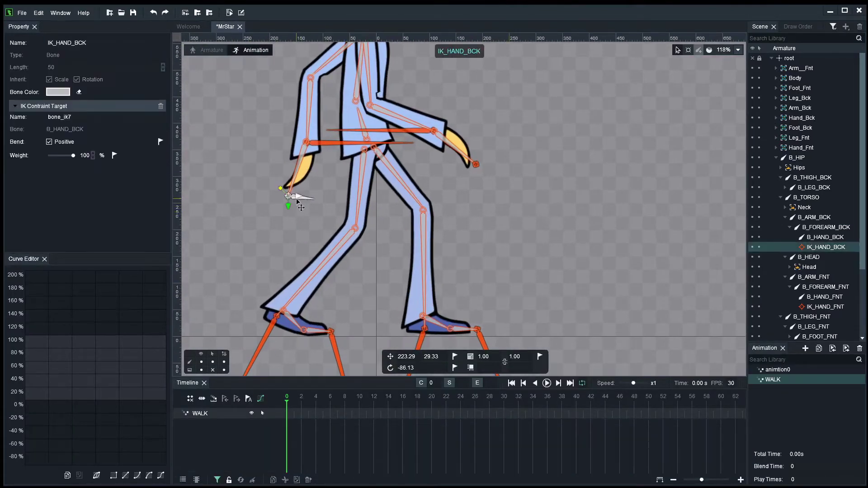
click(201, 51)
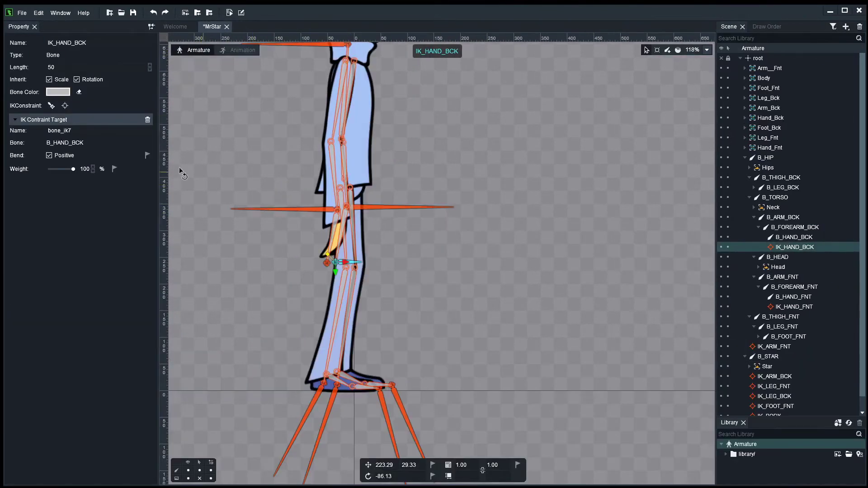
click(63, 67)
text(0)
key(Return)
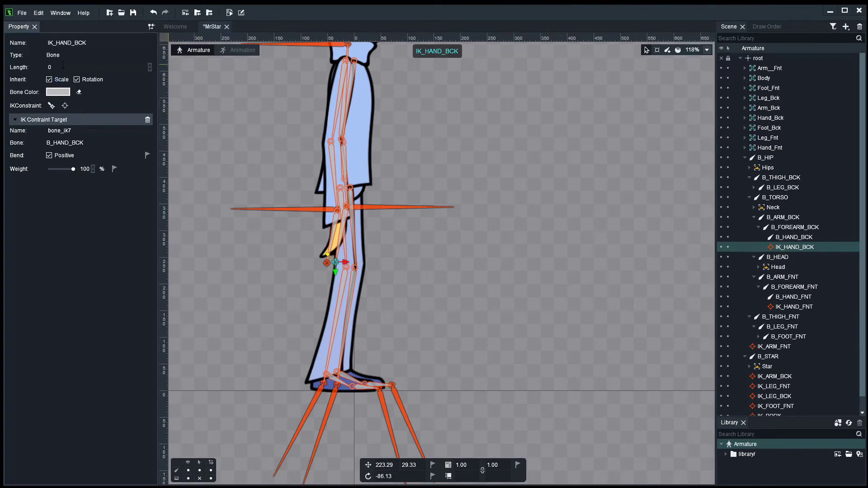
double_click(254, 147)
key(ctrl+s)
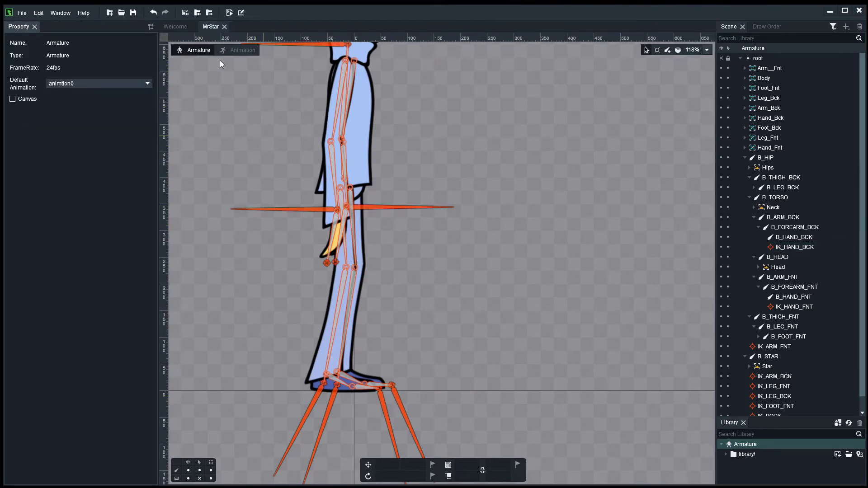
Return to animation mode and enlarge the timeline to show the keyed bone tracks of WALK.
click(239, 50)
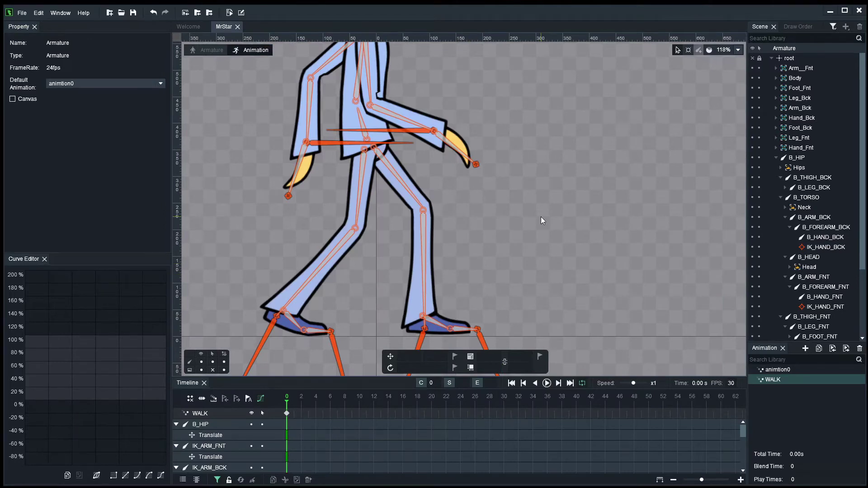
scroll(542, 220, down, 5)
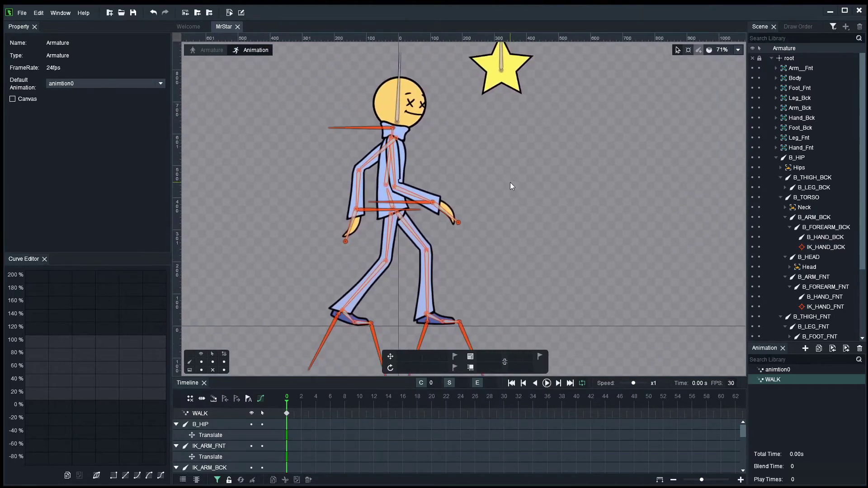
scroll(493, 156, down, 1)
drag(500, 163, 482, 151)
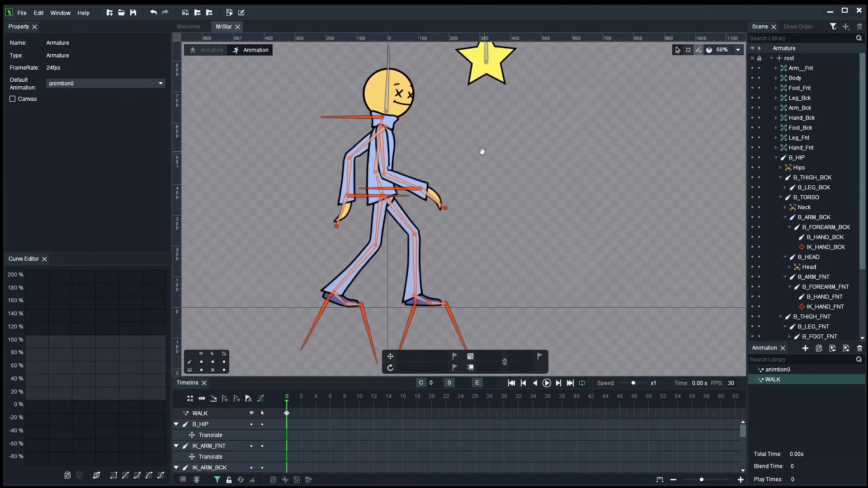
scroll(469, 208, up, 1)
scroll(468, 208, down, 2)
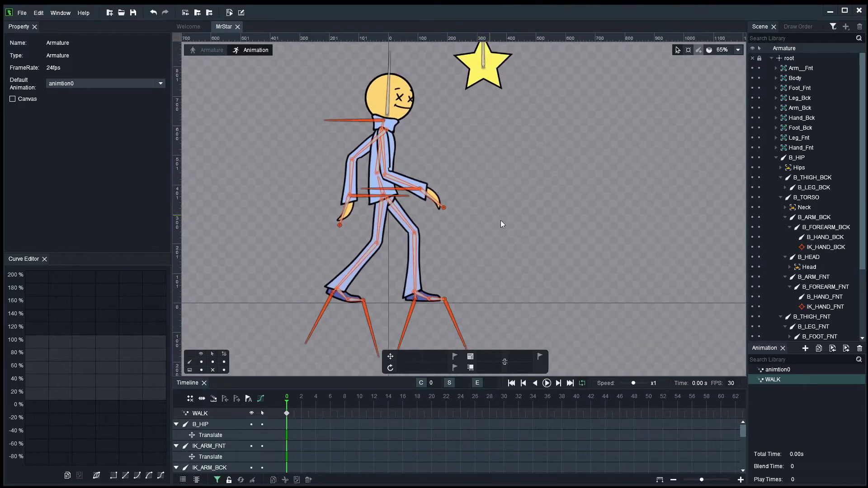
mouse_move(500, 220)
mouse_down()
mouse_move(486, 208)
mouse_move(485, 218)
mouse_up()
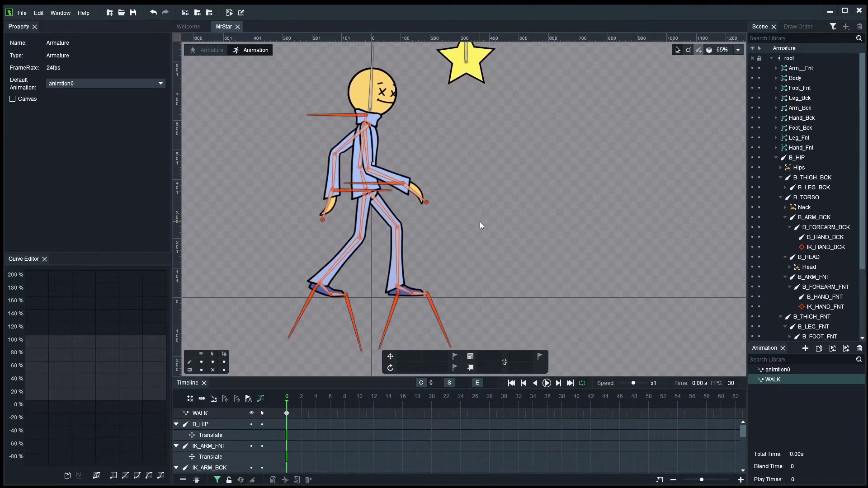
scroll(480, 222, up, 1)
scroll(458, 241, down, 2)
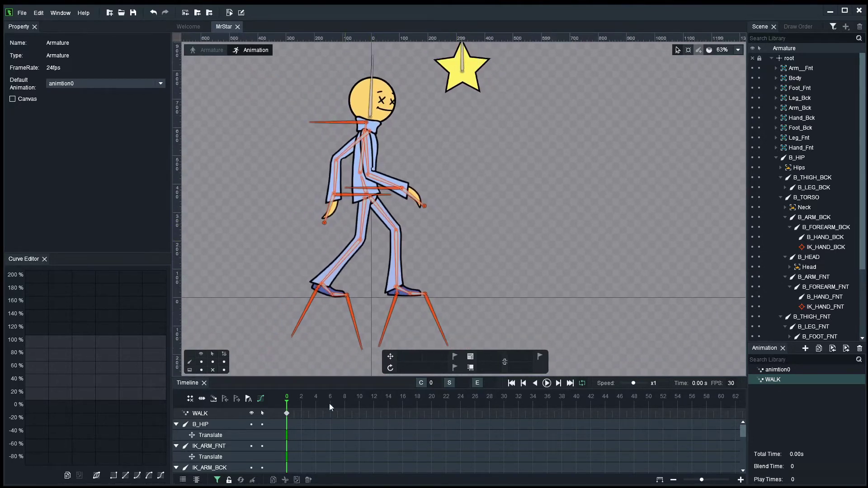
scroll(493, 226, down, 3)
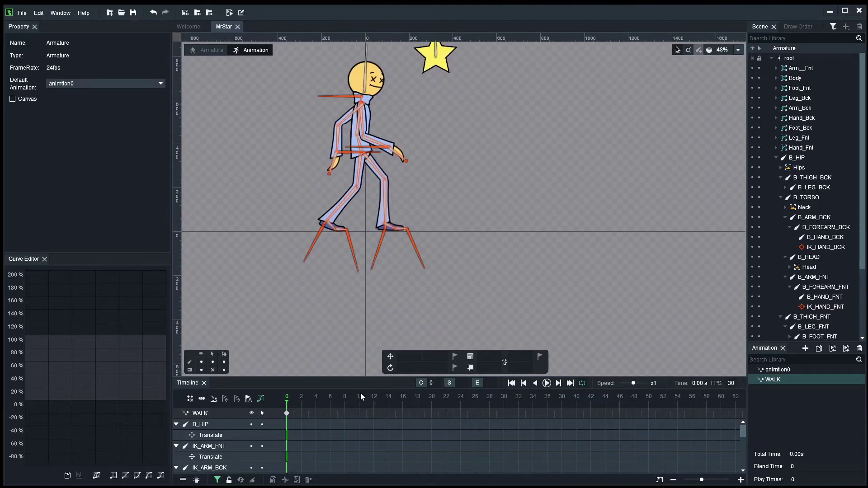
drag(358, 376, 358, 263)
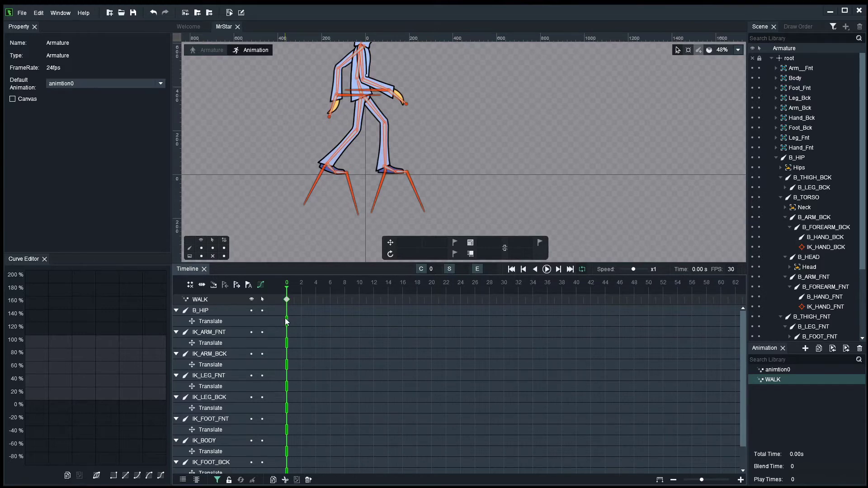
Copy the contact pose keyframes from frame 0 to frame 30 and stretch the timeline scale to fit both.
right_click(286, 322)
click(308, 345)
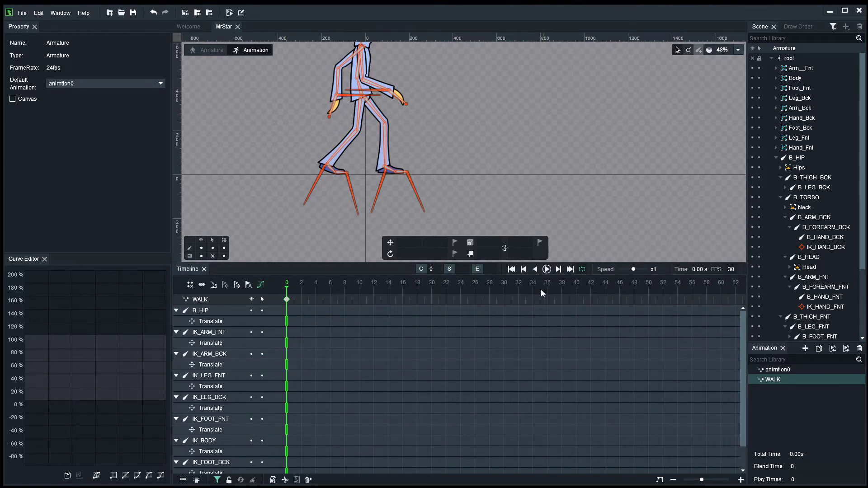
click(504, 287)
right_click(503, 307)
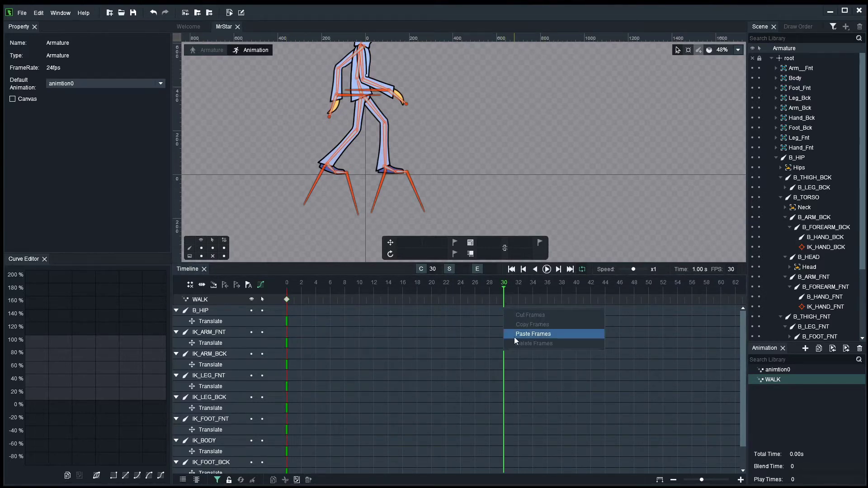
click(514, 336)
click(741, 479)
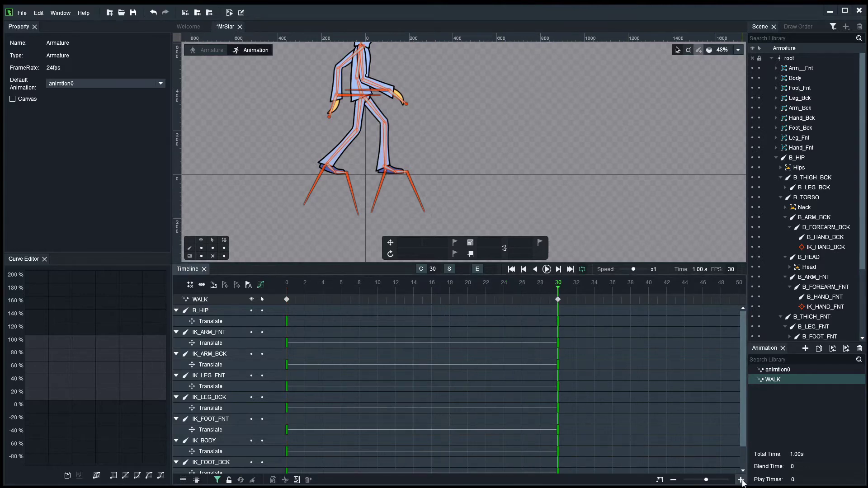
click(741, 480)
click(741, 480)
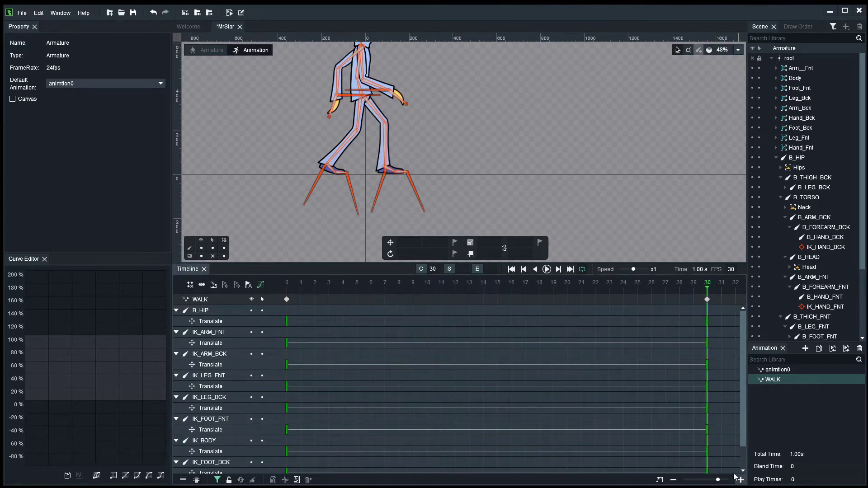
Move the playhead to frame 15 and shorten the timeline to give the canvas more room.
scroll(537, 160, up, 1)
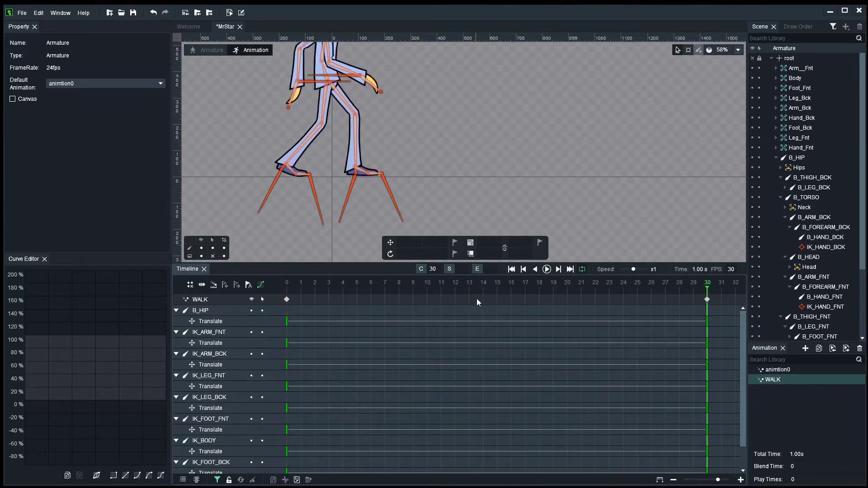
click(497, 288)
drag(473, 148, 489, 172)
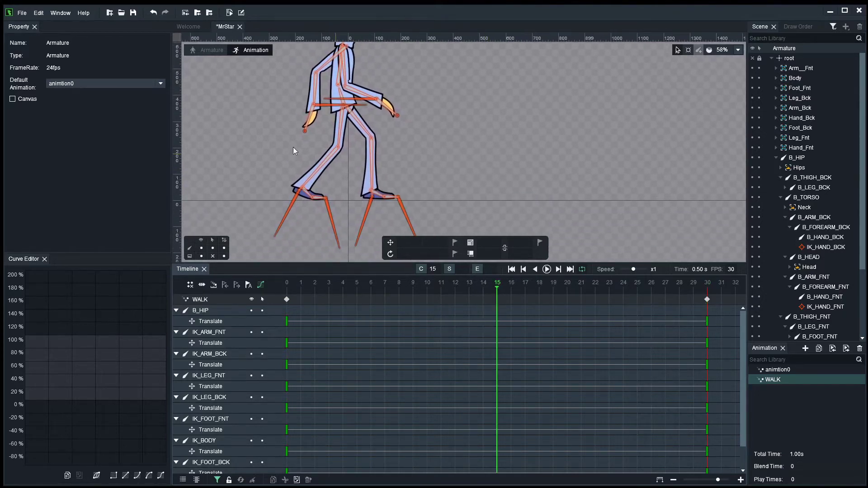
scroll(428, 191, up, 1)
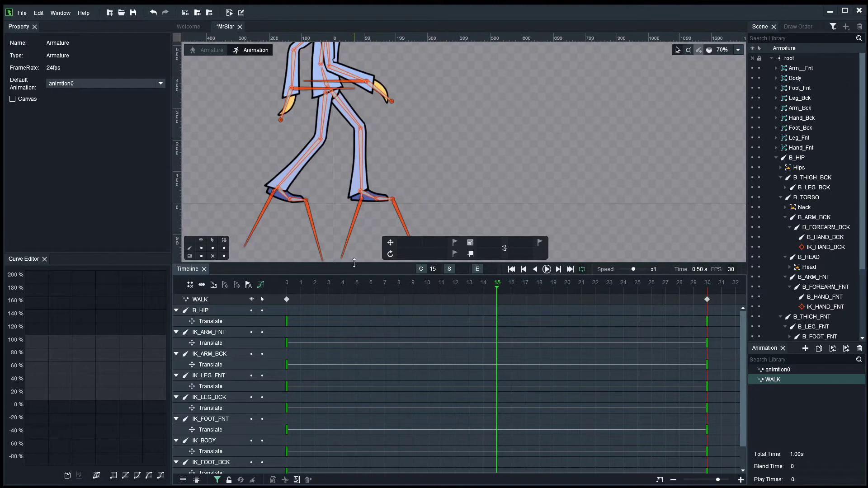
drag(354, 264, 357, 403)
scroll(437, 235, up, 2)
drag(439, 186, 553, 194)
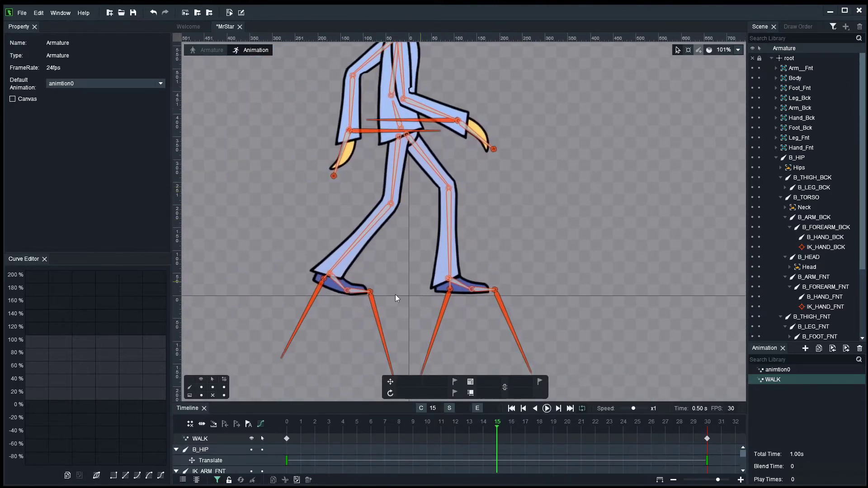
Move IK_LEG_BCK and IK_FOOT_BCK together up and behind the character, clear of the leading foot's contact position.
click(444, 306)
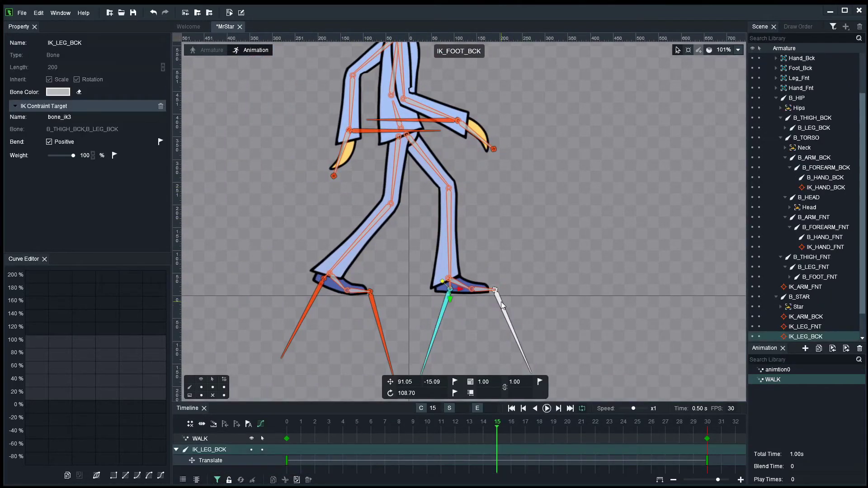
shift+click(504, 310)
drag(446, 312, 290, 226)
Move IK_LEG_FNT and IK_FOOT_FNT together to the leading foot's contact position and key their translation at frame 15.
click(308, 312)
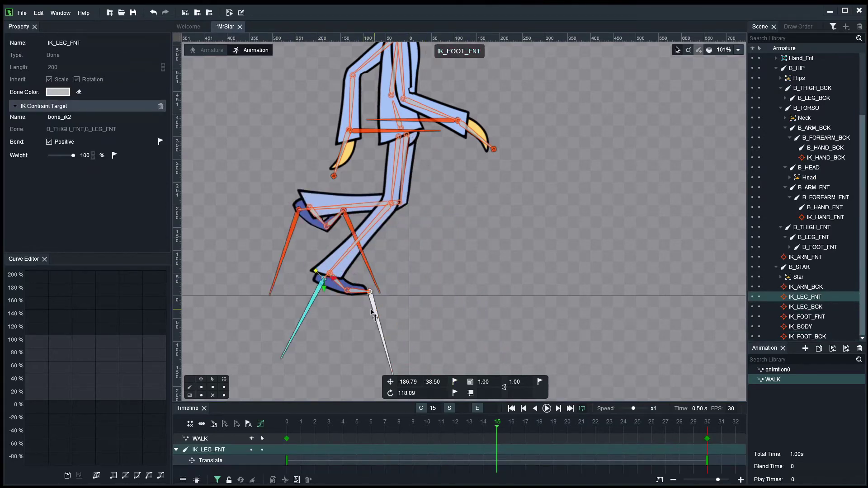
shift+click(376, 316)
drag(311, 318, 435, 323)
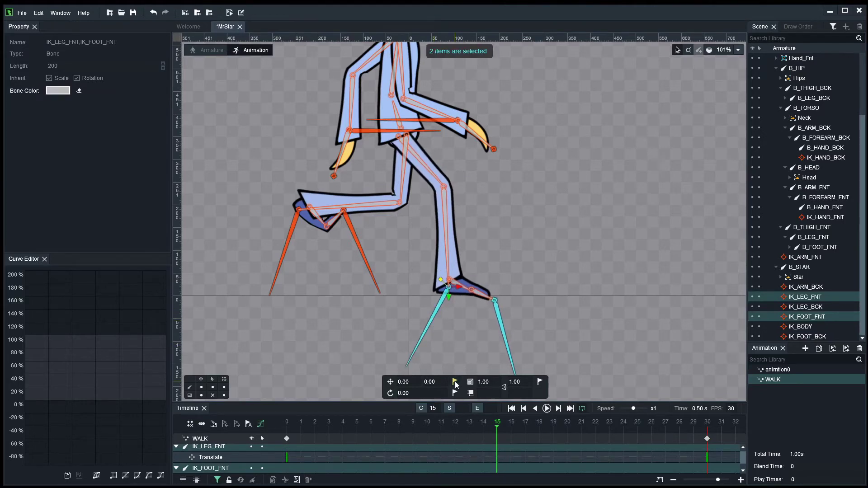
click(526, 297)
Move IK_FOOT_FNT to about (188, -12) so the leading foot lies flat, and key its translation at frame 15.
scroll(525, 297, up, 3)
click(496, 309)
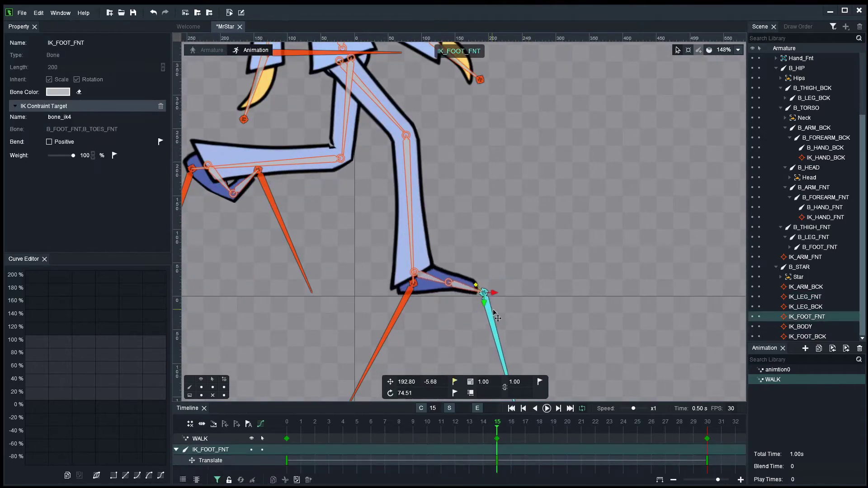
drag(501, 316, 490, 290)
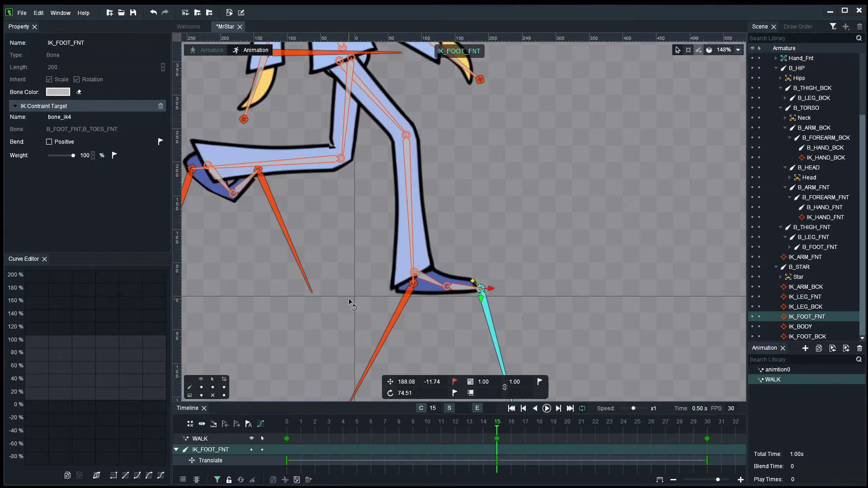
Bring IK_FOOT_BCK and IK_LEG_BCK down to the ground behind the leading foot to form the trailing leg.
scroll(349, 298, down, 2)
click(409, 303)
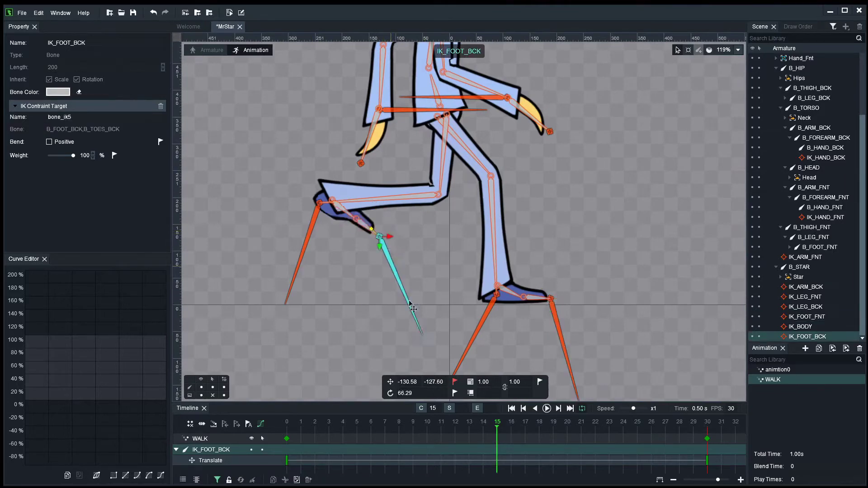
drag(411, 304, 444, 396)
drag(314, 229, 379, 332)
scroll(388, 304, up, 1)
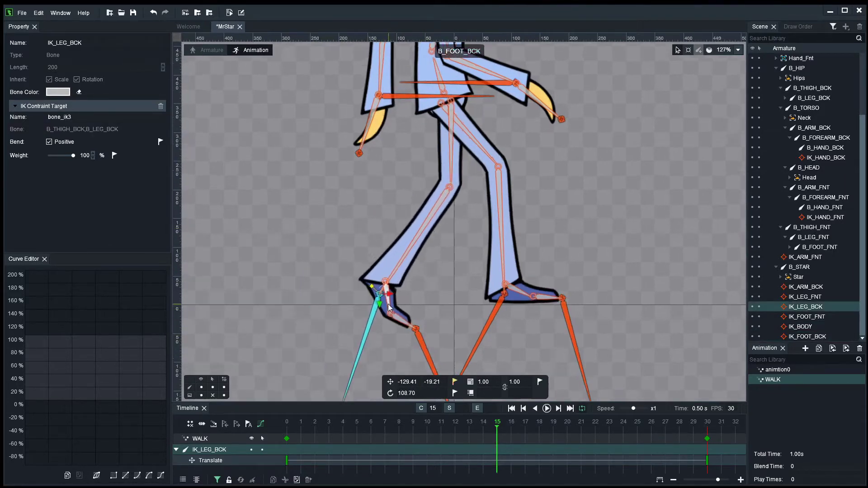
Raise the trailing heel by placing IK_LEG_BCK at about (-143, -39) and IK_FOOT_BCK at about (-44, -6), and key both at frame 15.
scroll(388, 304, up, 7)
drag(409, 254, 392, 195)
drag(343, 268, 331, 252)
click(419, 288)
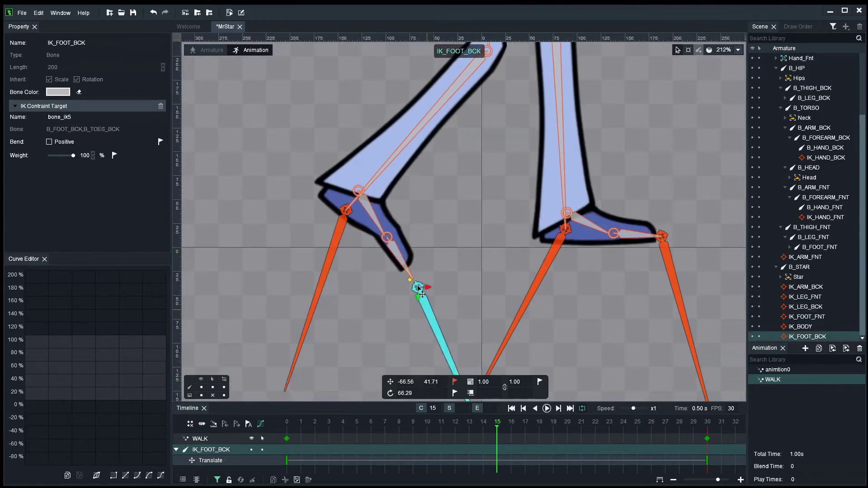
drag(418, 288, 449, 265)
Check against frame 0, then shift IK_LEG_BCK to about (-173, -46) and IK_FOOT_BCK to about (-85, -8), keyed at frame 15.
scroll(427, 342, down, 5)
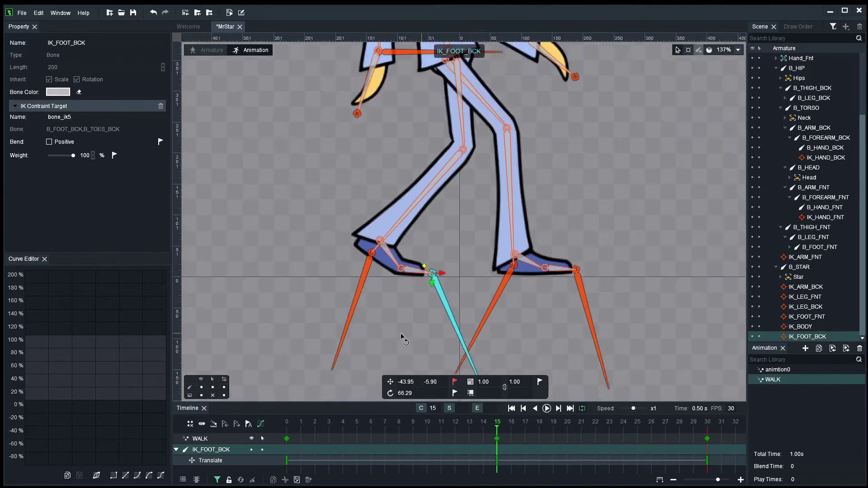
drag(351, 428, 281, 425)
click(498, 432)
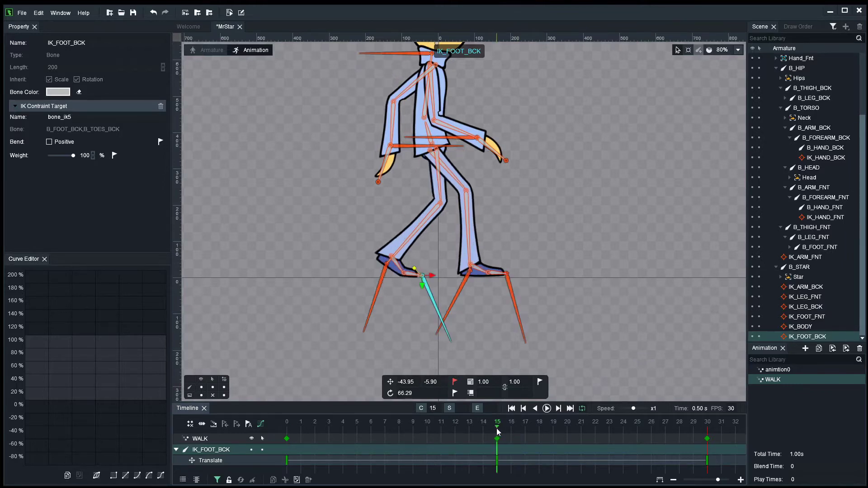
scroll(424, 308, up, 2)
click(349, 256)
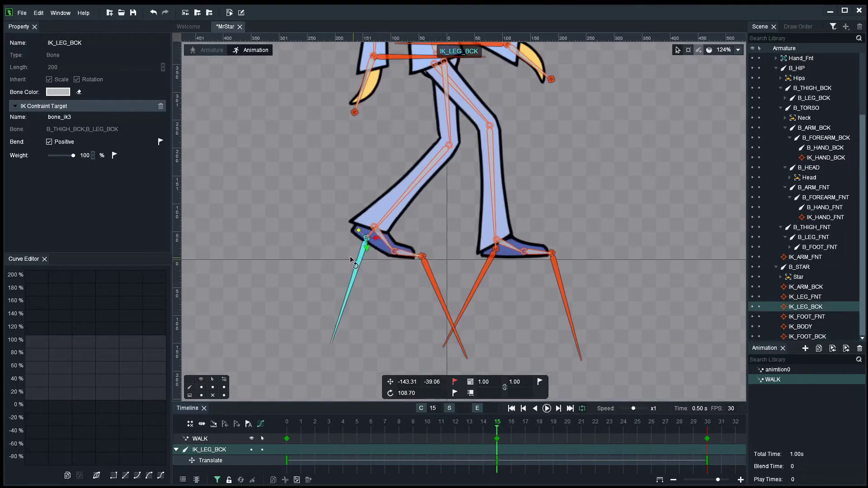
drag(339, 257, 335, 258)
click(427, 272)
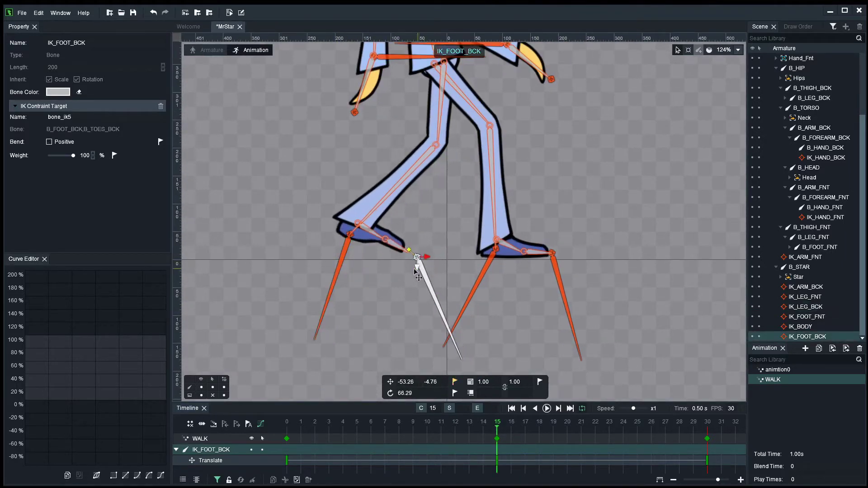
drag(427, 272, 405, 277)
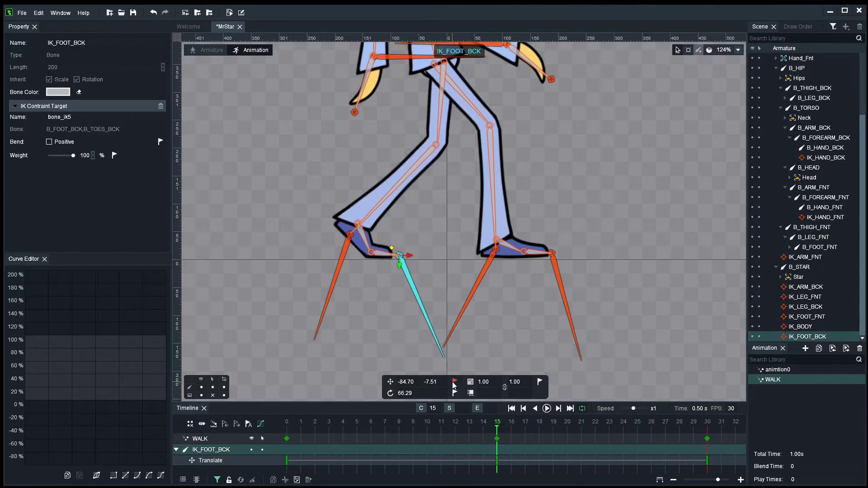
Compare the leg positions of the contact poses at frames 0 and 15.
click(347, 262)
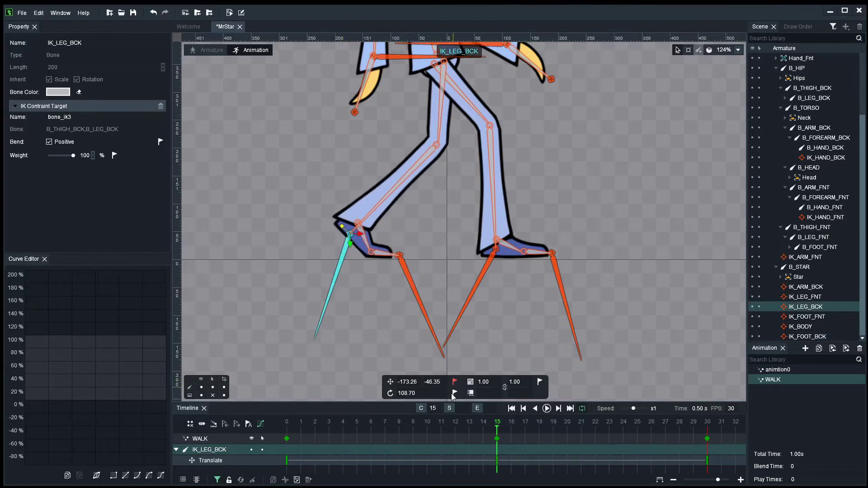
drag(360, 427, 275, 427)
click(499, 427)
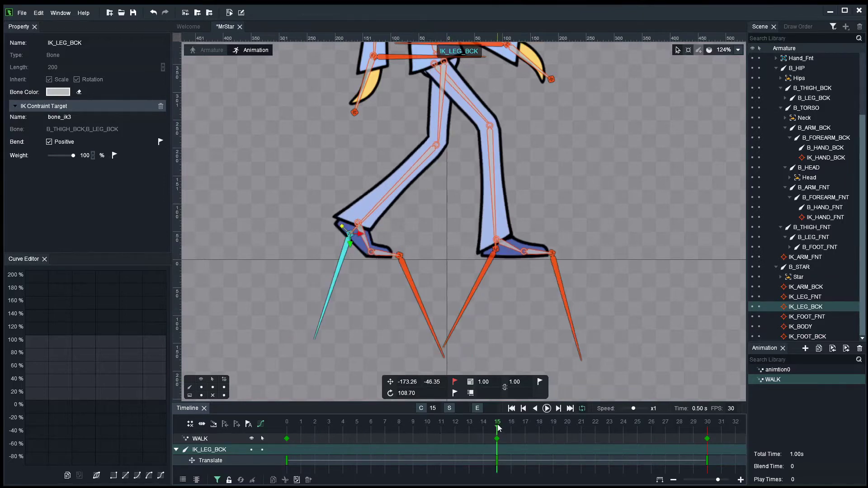
click(287, 428)
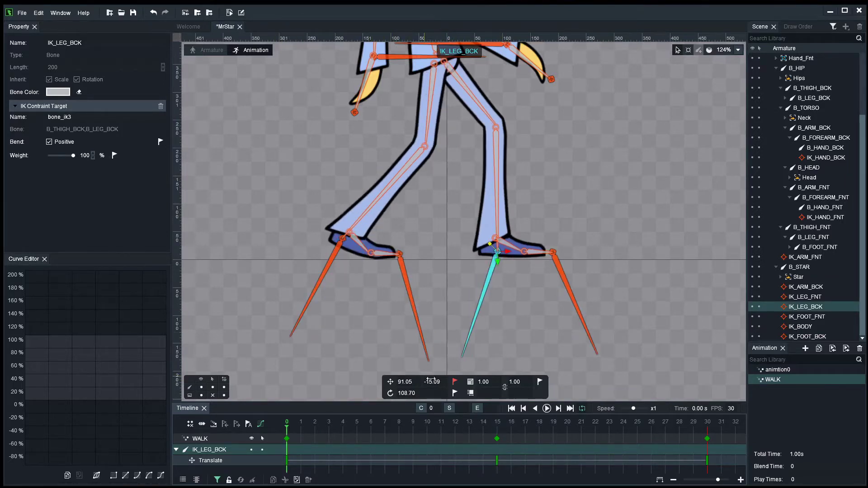
At frame 15, swing IK_ARM_BCK forward to about (120, -364) and IK_ARM_FNT behind the body, and key the translation.
scroll(446, 317, down, 3)
drag(555, 76, 631, 176)
scroll(543, 137, up, 4)
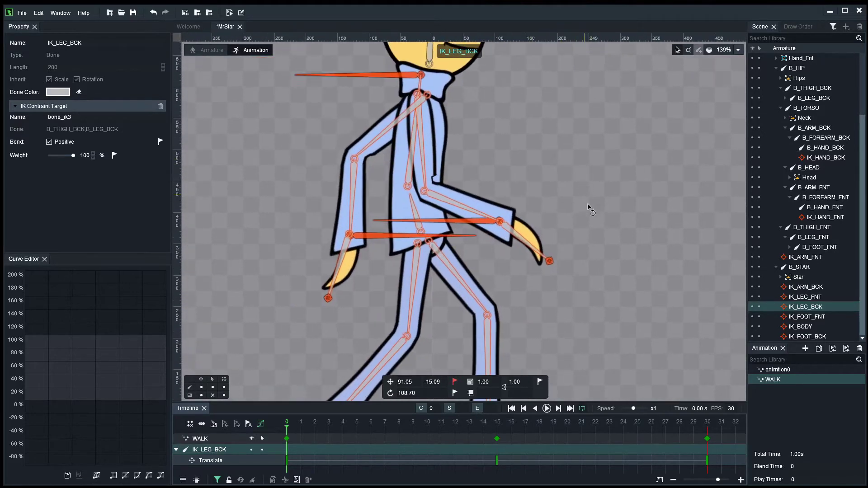
click(497, 437)
click(435, 222)
drag(435, 222, 542, 239)
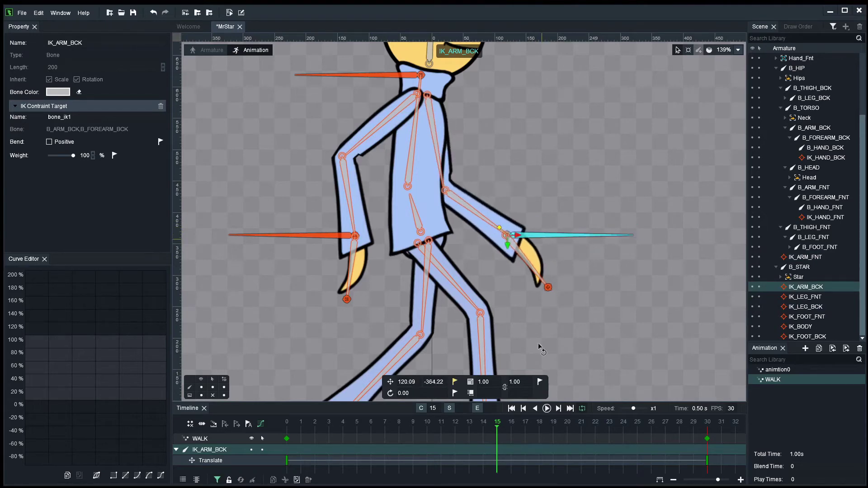
Play back the WALK animation to check the leg and arm swing, then stop it.
scroll(614, 300, down, 8)
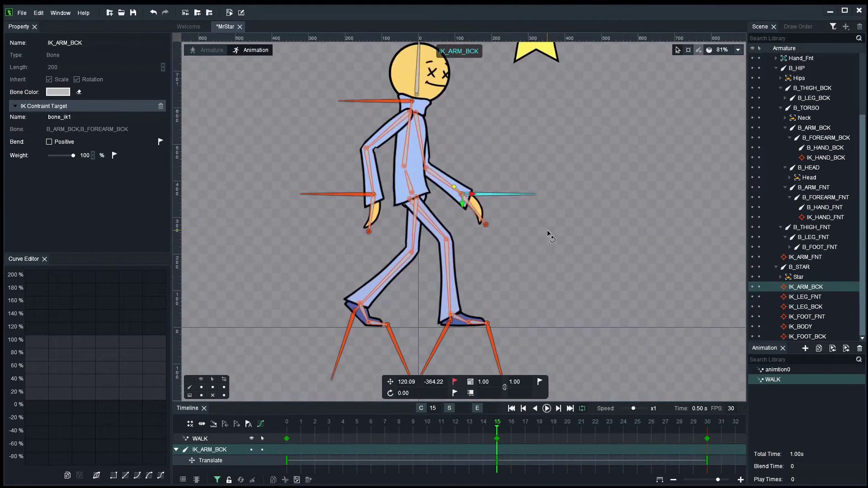
key(space)
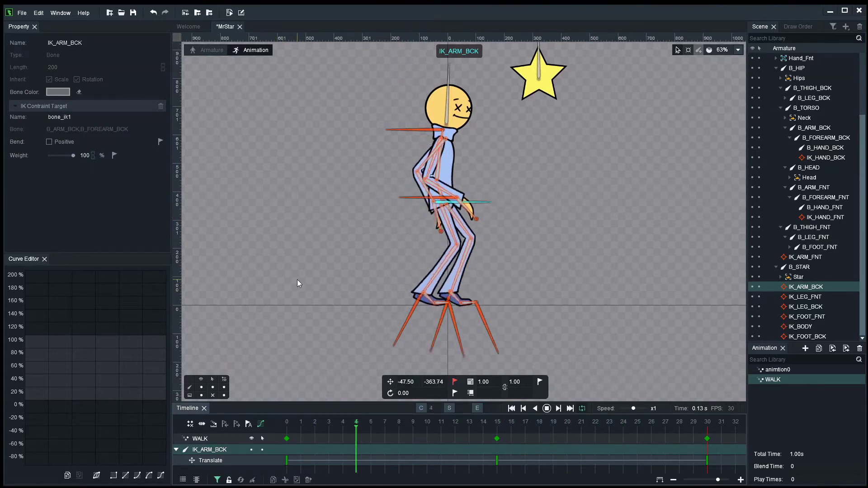
key(space)
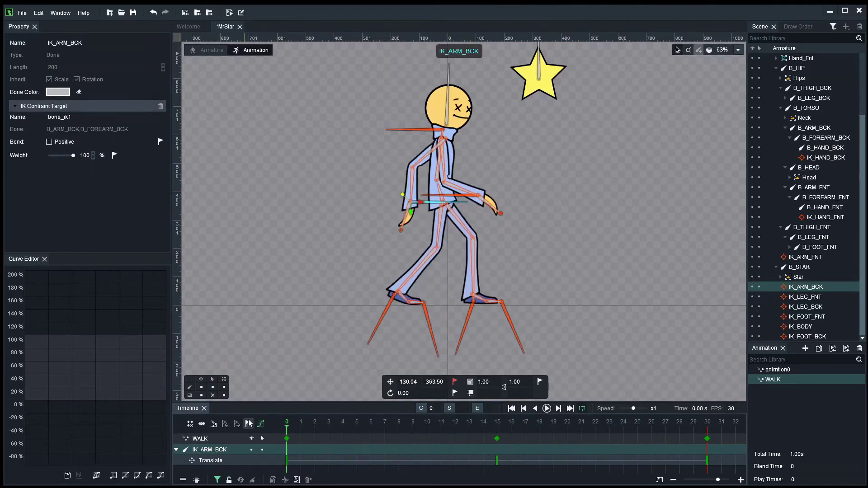
Examine the in-between leg poses from frame 0 to frame 15, especially the passing position at frame 7.
scroll(526, 329, up, 5)
drag(306, 428, 496, 430)
drag(307, 429, 383, 430)
scroll(455, 242, down, 2)
drag(484, 253, 524, 266)
scroll(470, 235, up, 2)
scroll(515, 232, down, 3)
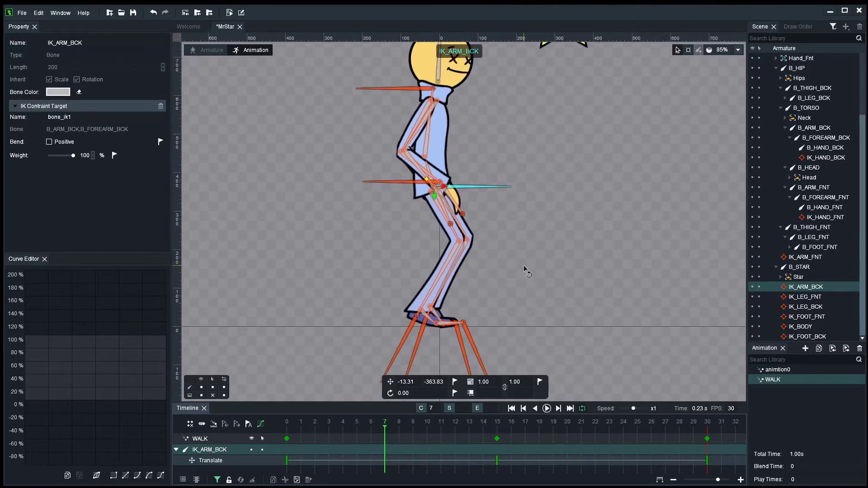
drag(384, 425, 287, 426)
click(385, 427)
scroll(513, 279, up, 2)
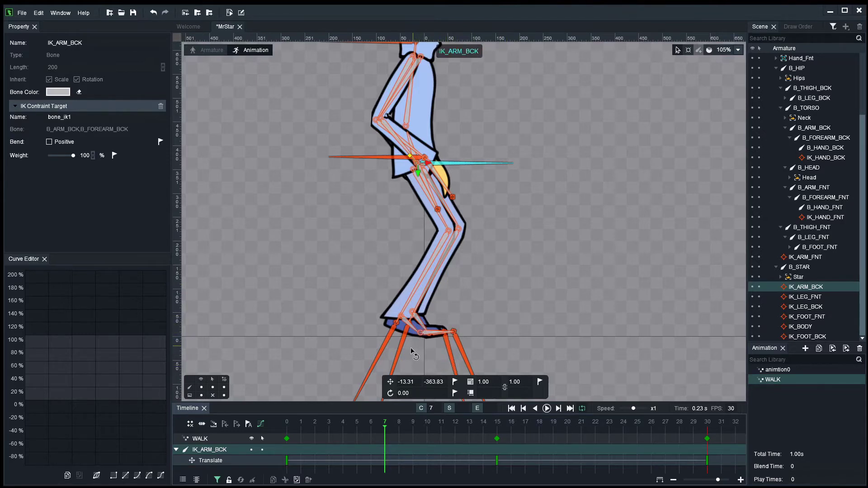
drag(343, 425, 287, 425)
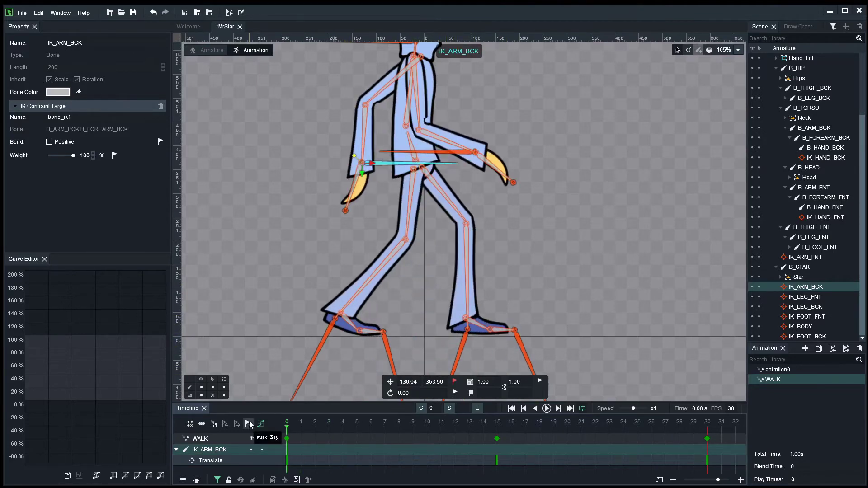
click(249, 424)
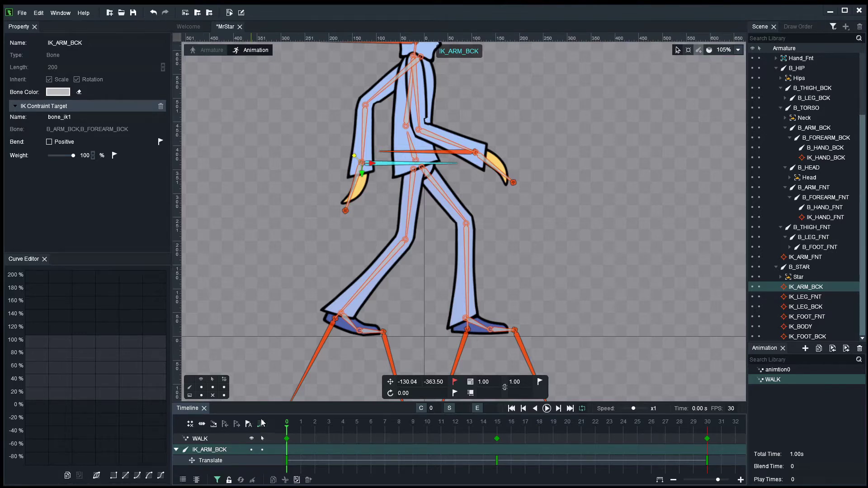
click(387, 425)
click(398, 422)
drag(355, 429, 284, 427)
At frame 7, lift IK_LEG_FNT and IK_FOOT_FNT together, lower IK_FOOT_FNT to point the toes down, and key the translation.
click(319, 347)
shift+click(388, 349)
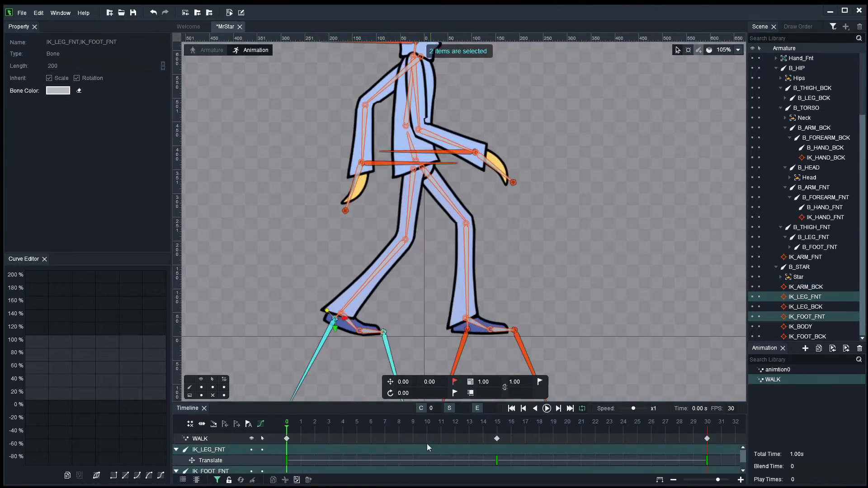
click(387, 425)
drag(377, 351, 322, 295)
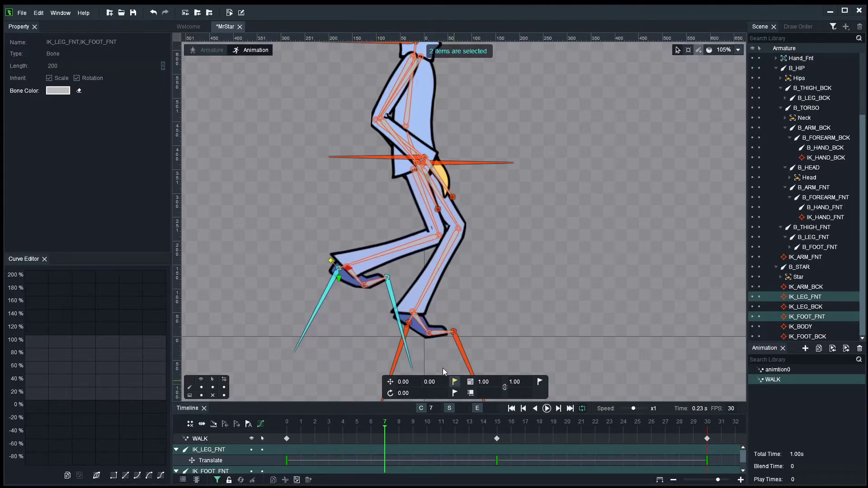
drag(396, 302, 378, 325)
click(369, 334)
click(400, 296)
click(455, 382)
Flatten the supporting foot by moving IK_LEG_BCK to about (-44, -10) and IK_FOOT_BCK to about (66, -12), keying both at frame 7.
scroll(504, 308, up, 3)
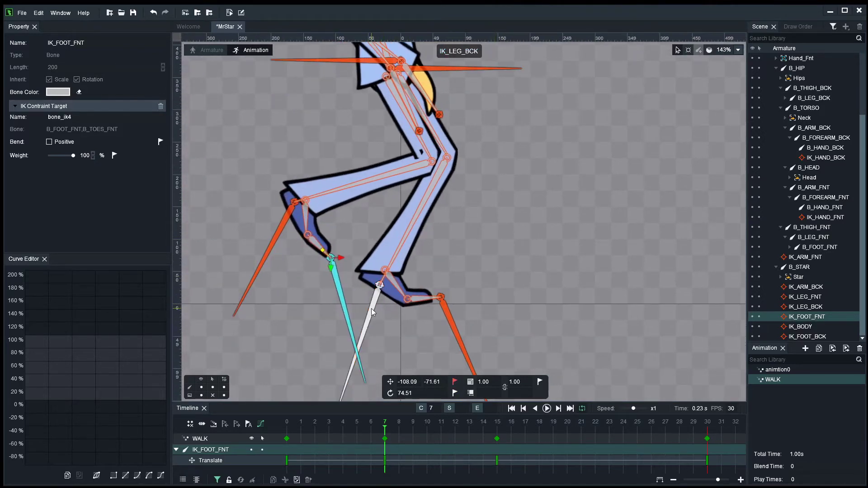
drag(374, 313, 362, 325)
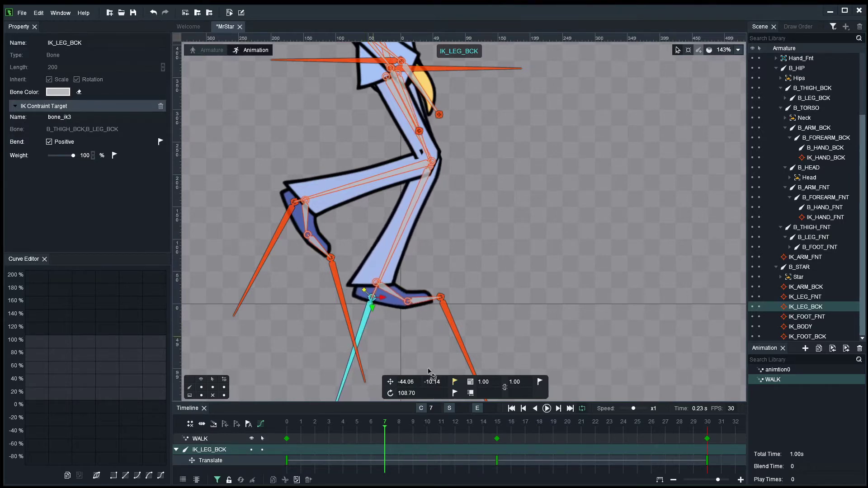
click(454, 382)
click(444, 300)
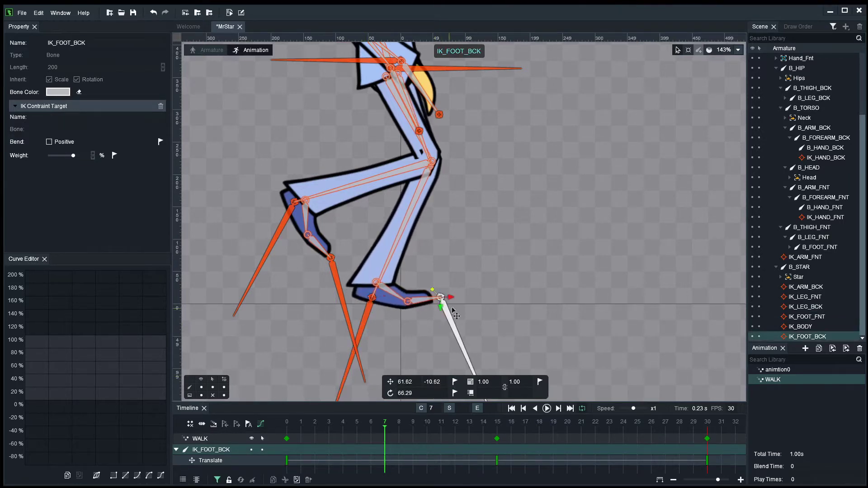
drag(453, 306, 453, 308)
click(455, 383)
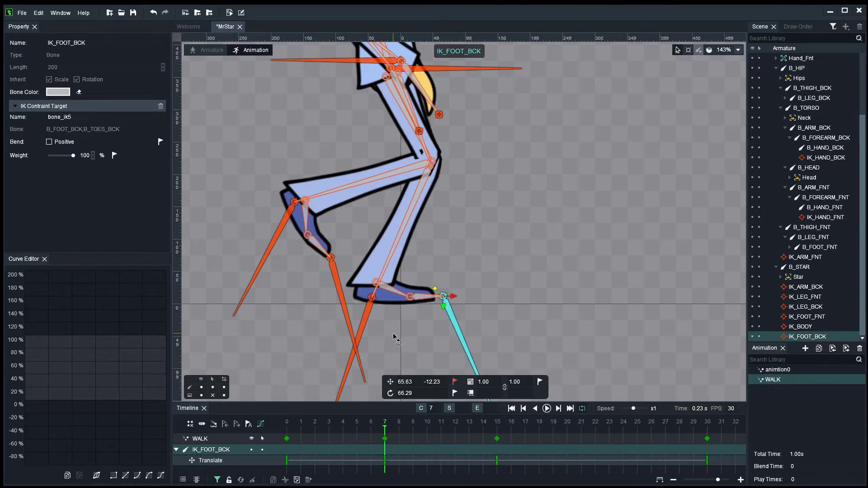
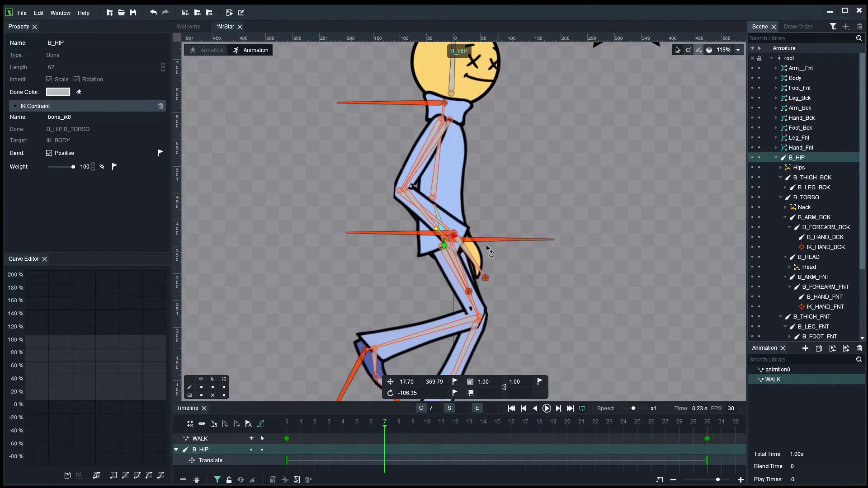
Raise B_HIP to Y -382.18 and IK_BODY to Y -634.07, and key their translation at frame 7.
drag(447, 254, 446, 246)
scroll(563, 274, down, 3)
drag(566, 274, 536, 235)
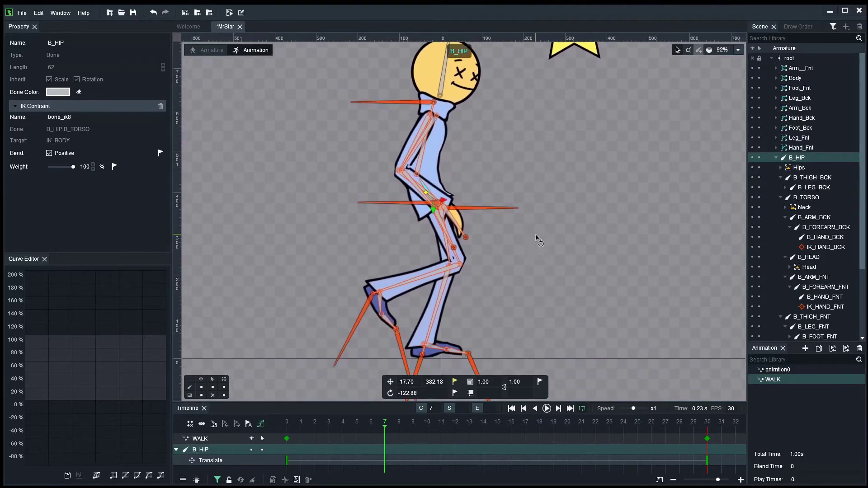
drag(433, 210, 435, 209)
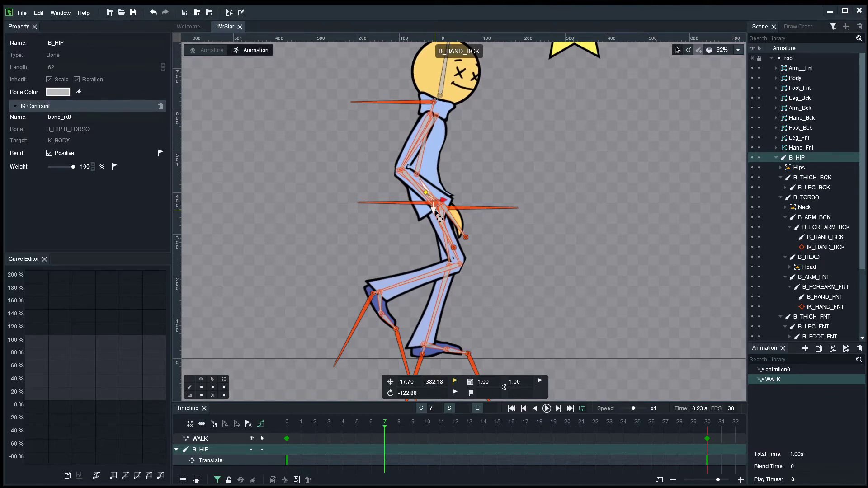
click(411, 109)
drag(438, 120, 439, 114)
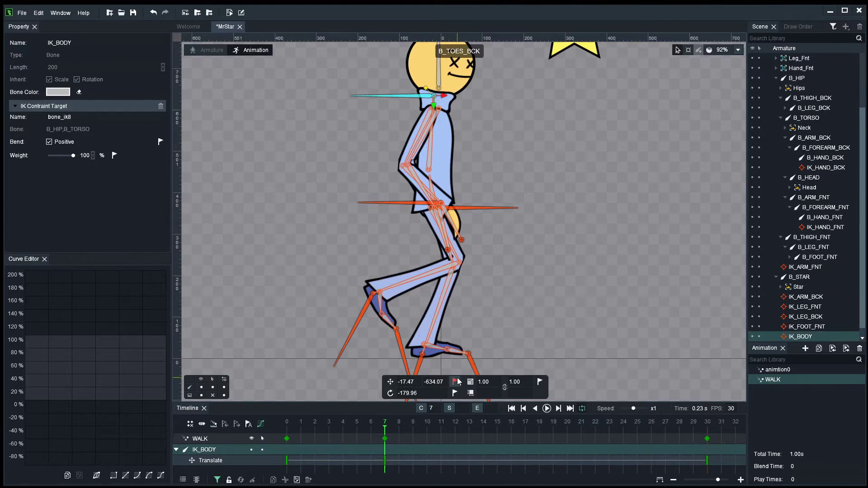
Copy the frame 0 translation keys of B_HIP and IK_BODY and paste them at frame 15.
drag(303, 427, 270, 425)
drag(387, 429, 262, 430)
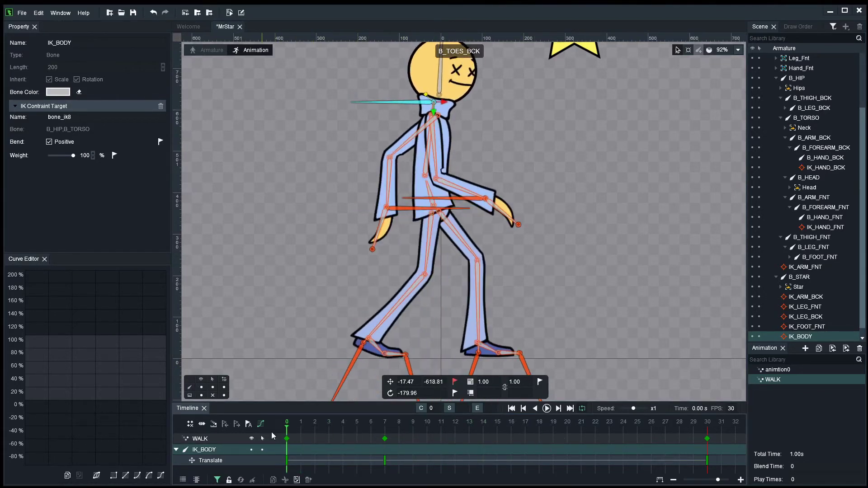
click(424, 207)
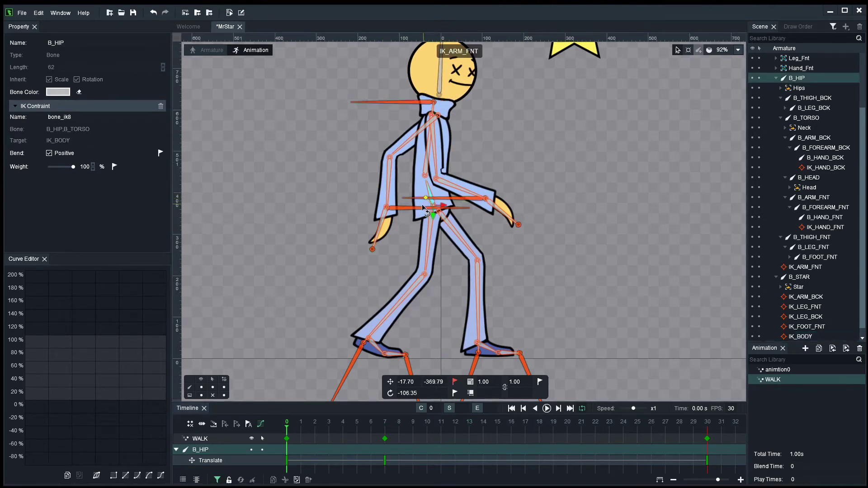
ctrl+click(398, 101)
drag(278, 347, 274, 281)
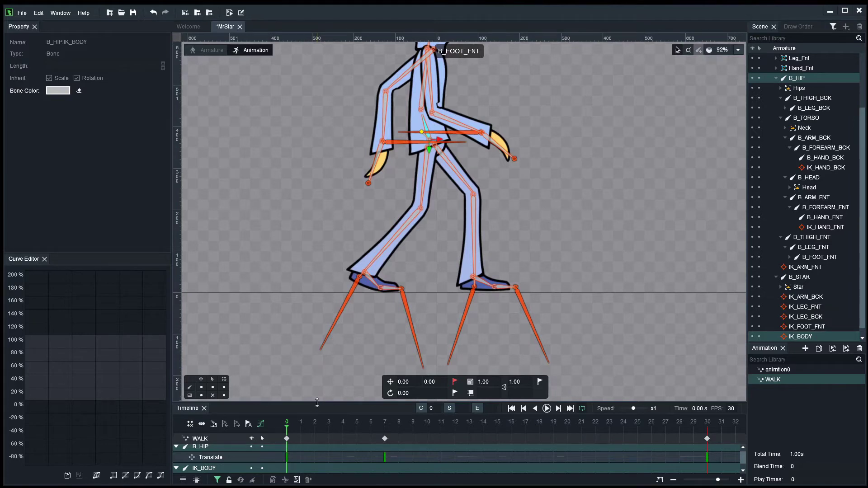
drag(317, 403, 322, 323)
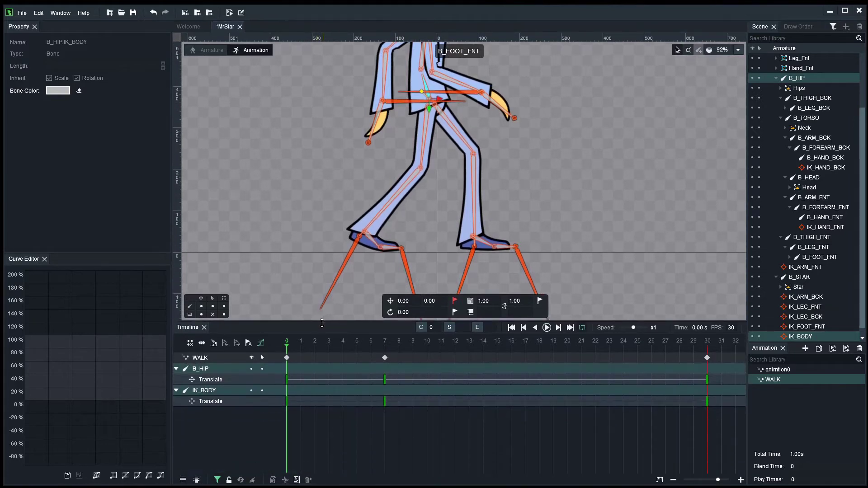
click(287, 359)
right_click(285, 380)
click(311, 405)
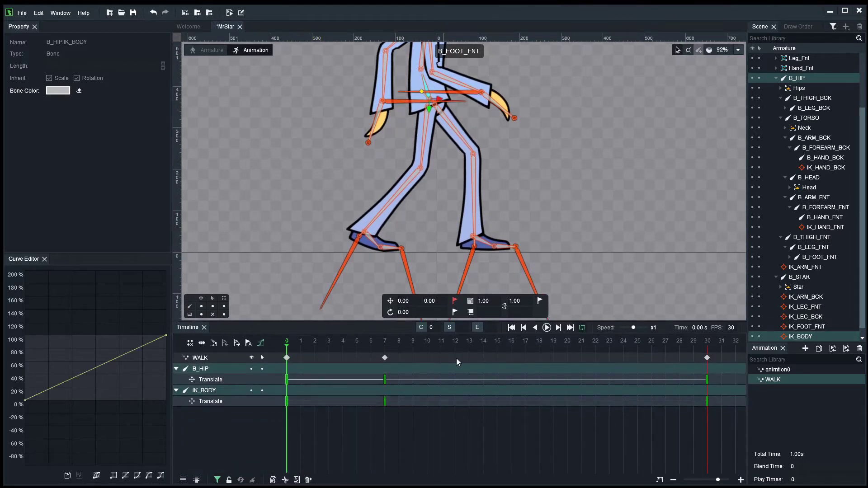
click(496, 343)
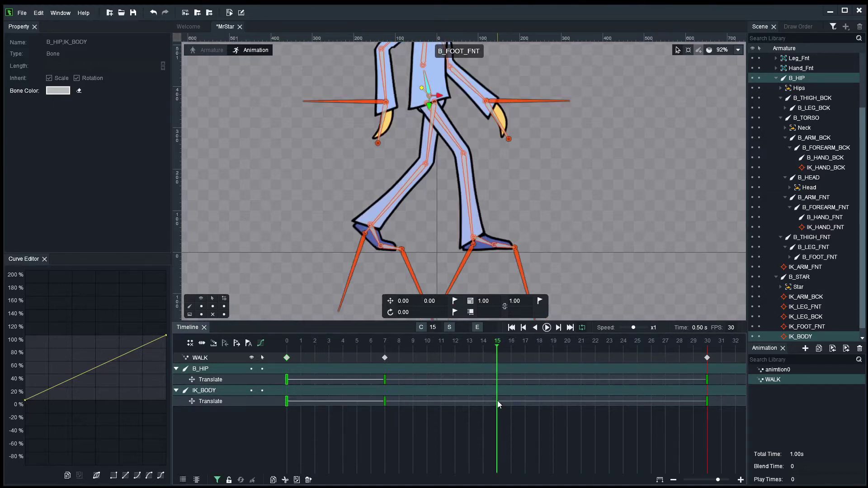
right_click(498, 404)
click(517, 427)
Play back the whole walk cycle and scrub from frame 0 to frame 7 to examine the passing pose.
click(278, 230)
scroll(279, 230, down, 3)
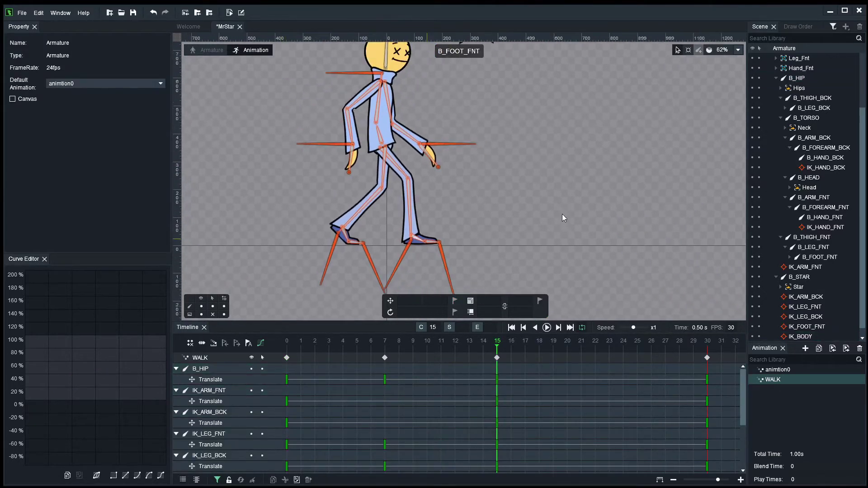
drag(562, 216, 557, 254)
click(287, 341)
key(space)
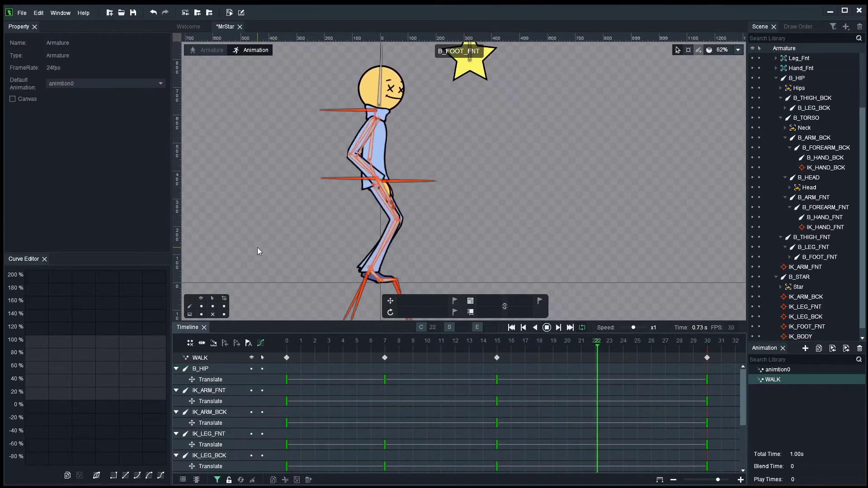
key(space)
drag(286, 344, 385, 358)
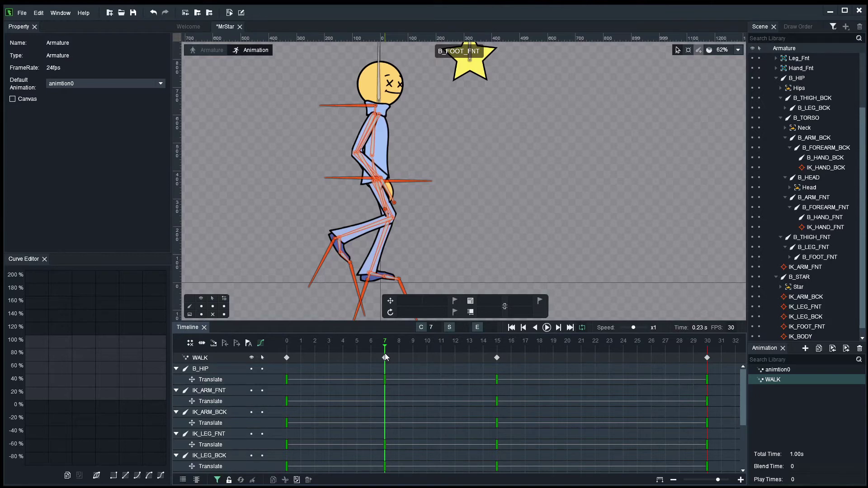
drag(286, 344, 381, 346)
At frame 7, level the supporting foot by moving IK_FOOT_BCK to about (63, -11), and key its translation.
scroll(428, 254, up, 5)
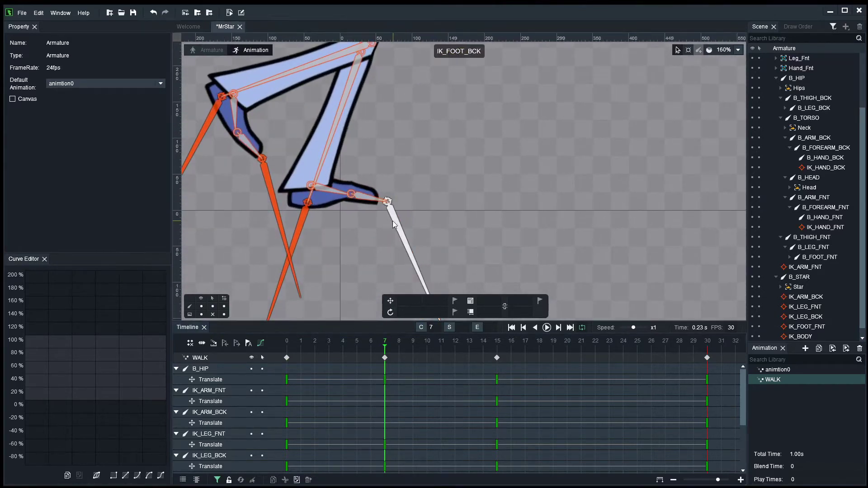
click(398, 224)
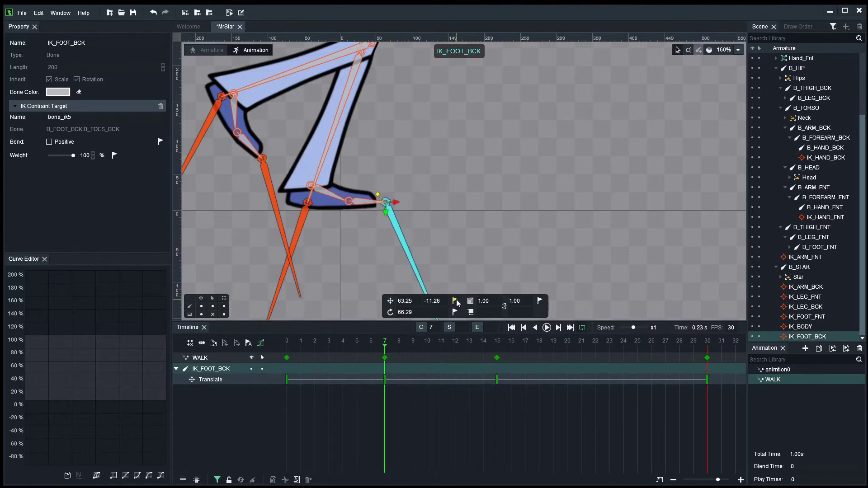
scroll(483, 246, down, 3)
At frame 12, try moving IK_LEG_FNT alone forward and up to about (52, -96).
click(331, 348)
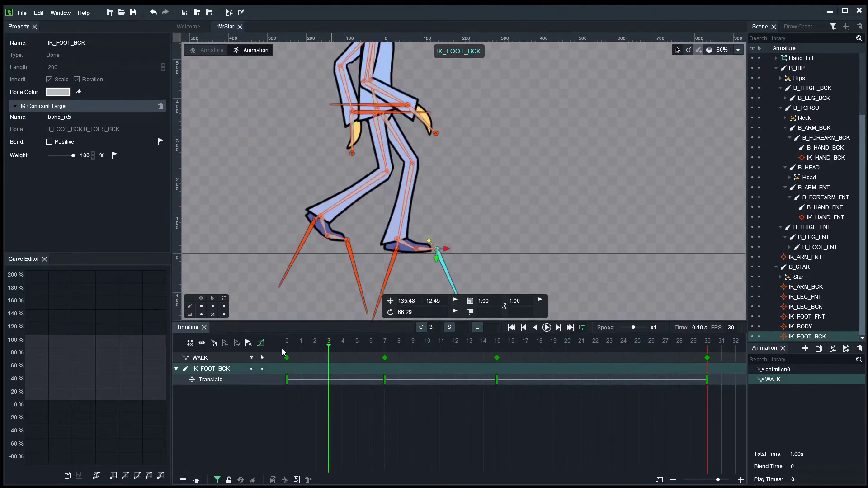
drag(332, 352, 459, 361)
click(378, 241)
shift+click(420, 268)
ctrl+click(418, 262)
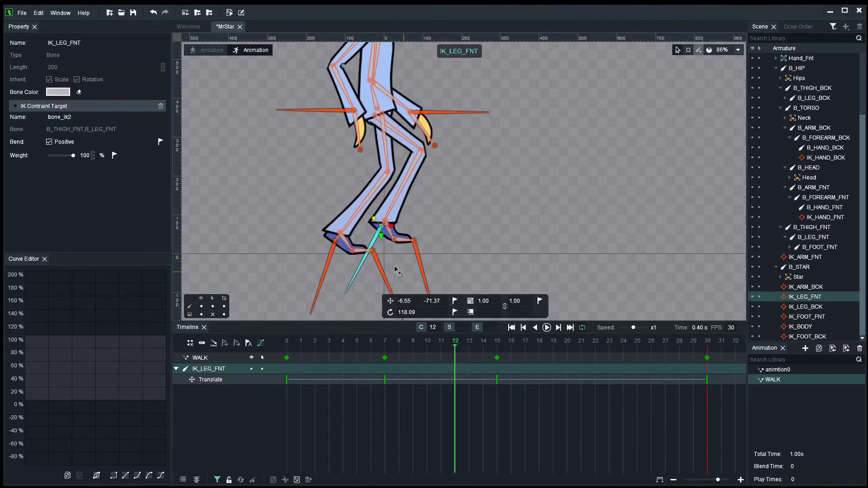
drag(378, 251, 400, 243)
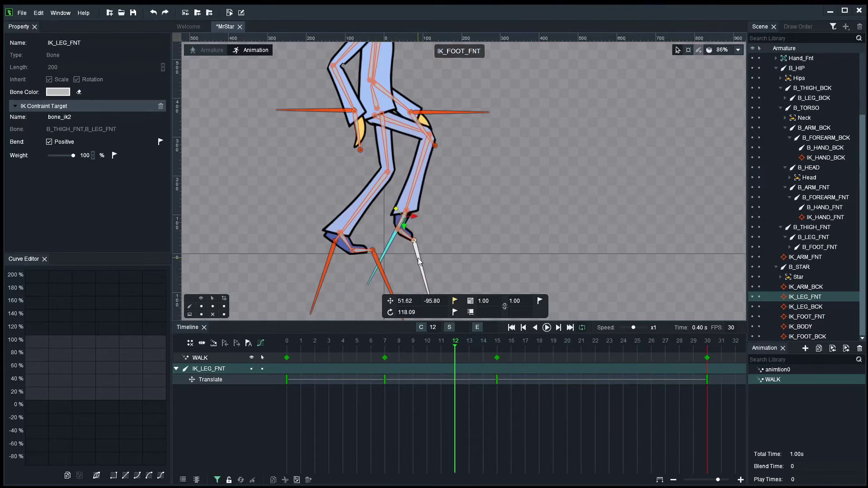
click(420, 260)
drag(441, 342, 455, 343)
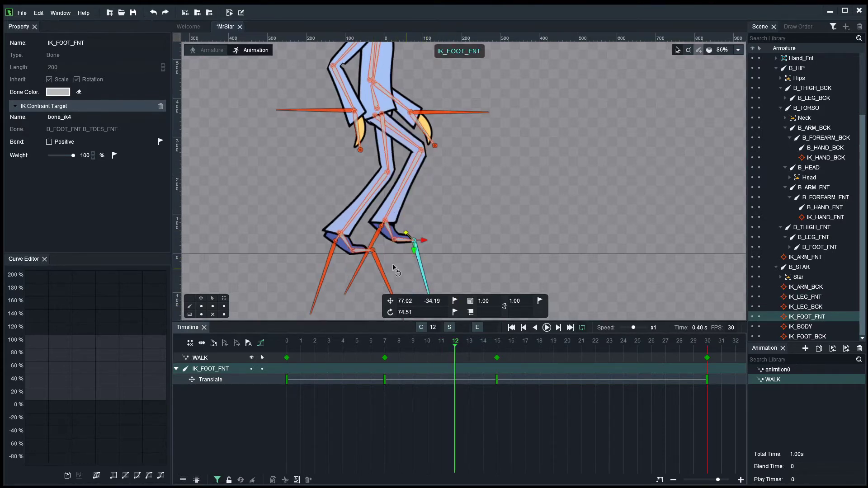
At frame 12, swing IK_LEG_FNT and IK_FOOT_FNT forward and up together, bringing IK_FOOT_FNT to about (203, -90), and key their translation.
click(420, 264)
ctrl+click(420, 263)
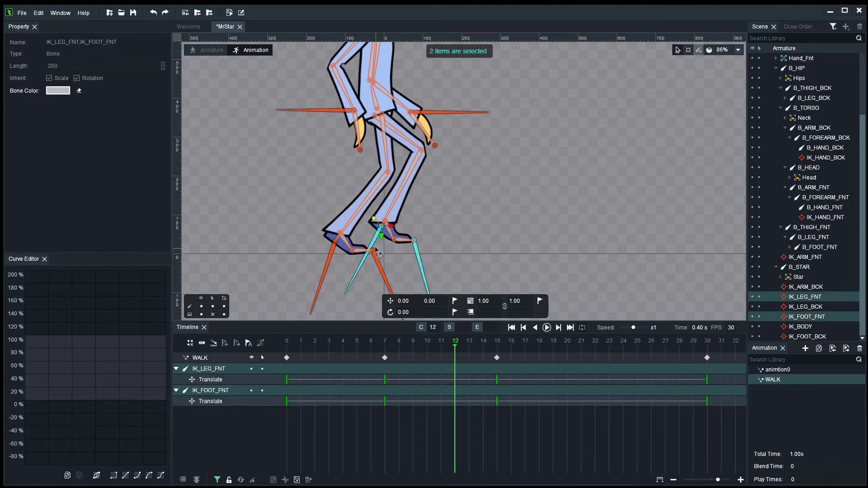
drag(372, 246, 470, 227)
click(455, 302)
click(484, 230)
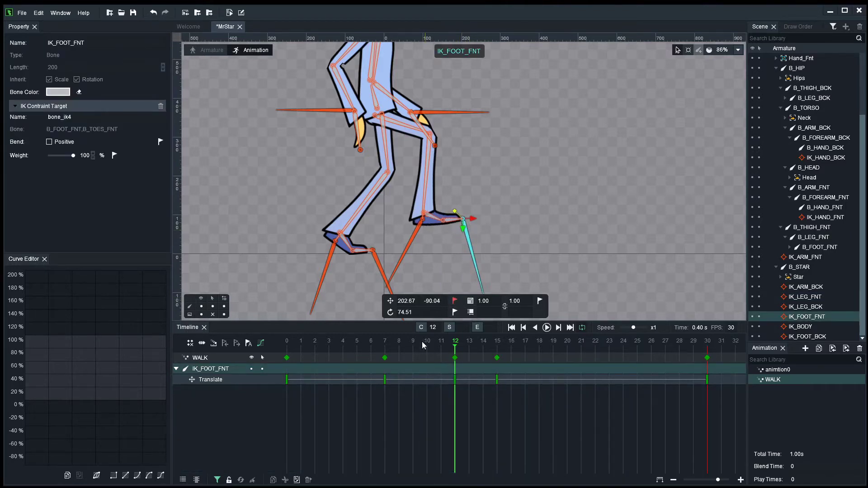
Review the motion from frame 0 onward and examine the second step's in-between leg poses up to frame 23.
drag(425, 346, 287, 345)
scroll(587, 205, down, 2)
key(Return)
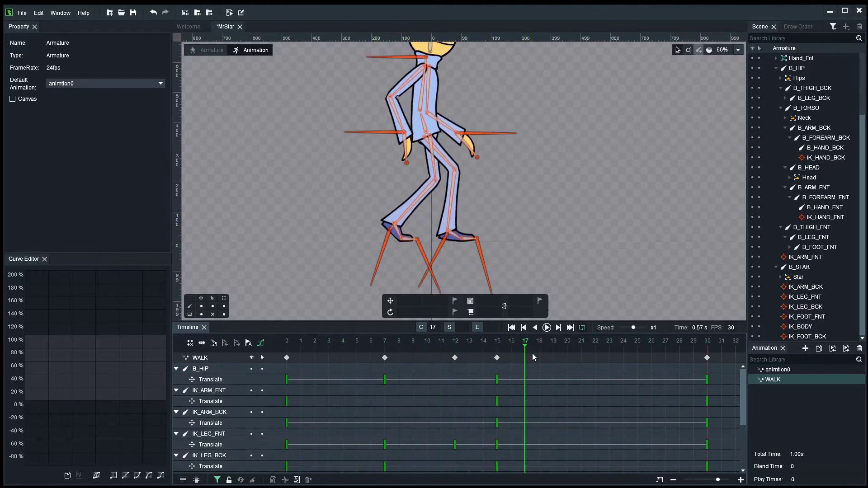
drag(536, 357, 609, 352)
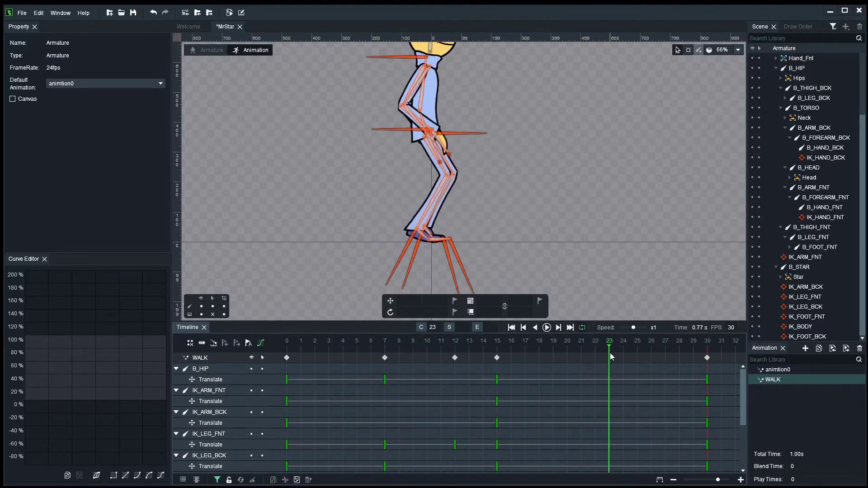
scroll(582, 293, up, 1)
At frame 23, lift IK_LEG_BCK and IK_FOOT_BCK backward, place IK_FOOT_BCK at about (-120, -46) with toes down, and key their translation.
drag(420, 351, 609, 347)
click(339, 240)
ctrl+click(394, 262)
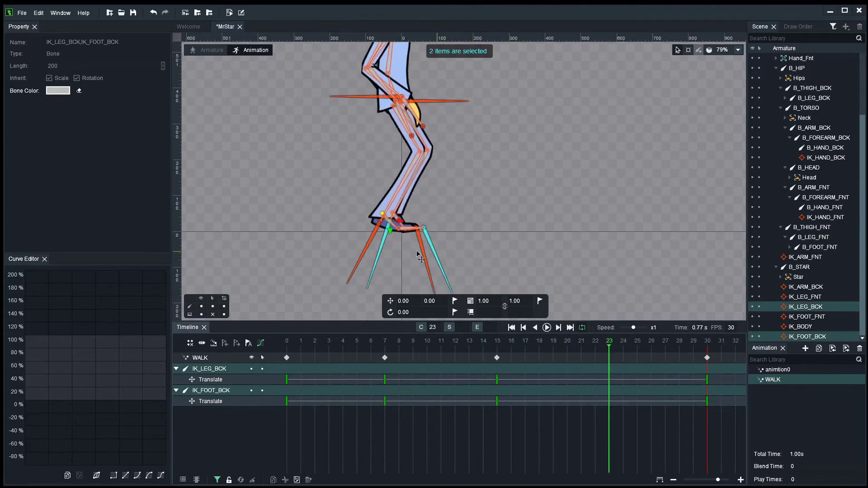
drag(384, 257, 363, 231)
click(454, 300)
click(332, 236)
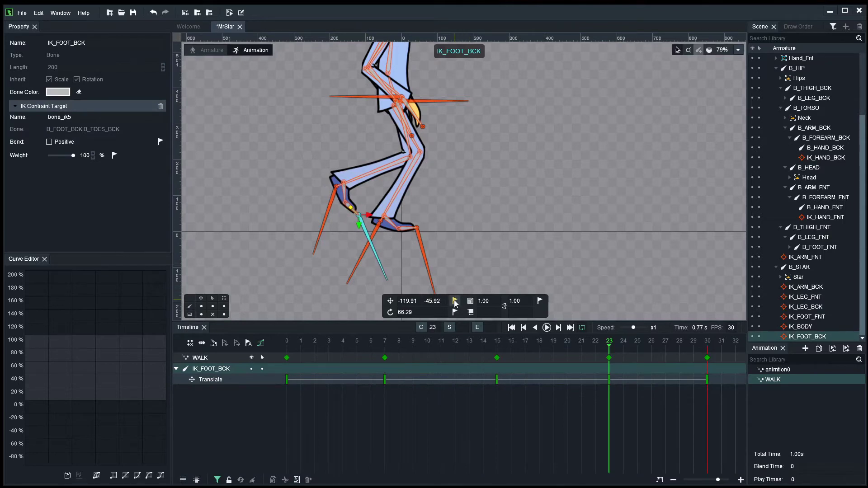
Compare with frame 7, raise the back leg and foot targets further at frame 23, and key IK_FOOT_BCK at about (-146, -69).
drag(600, 350, 388, 361)
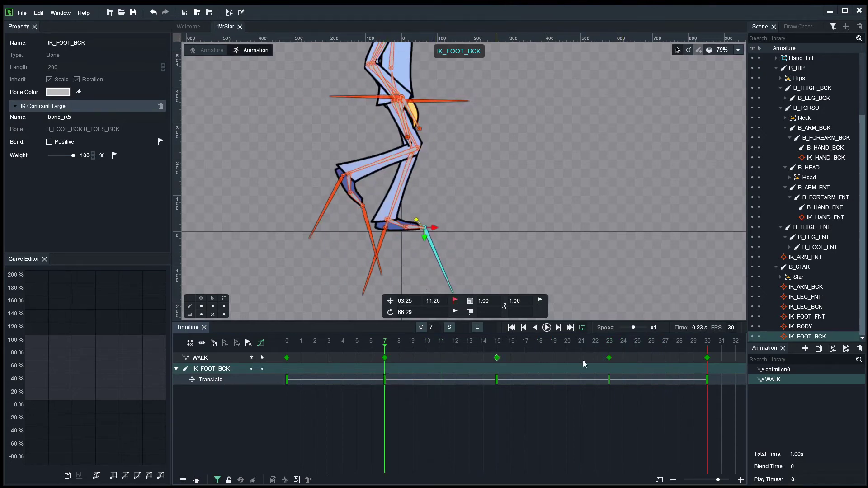
click(608, 351)
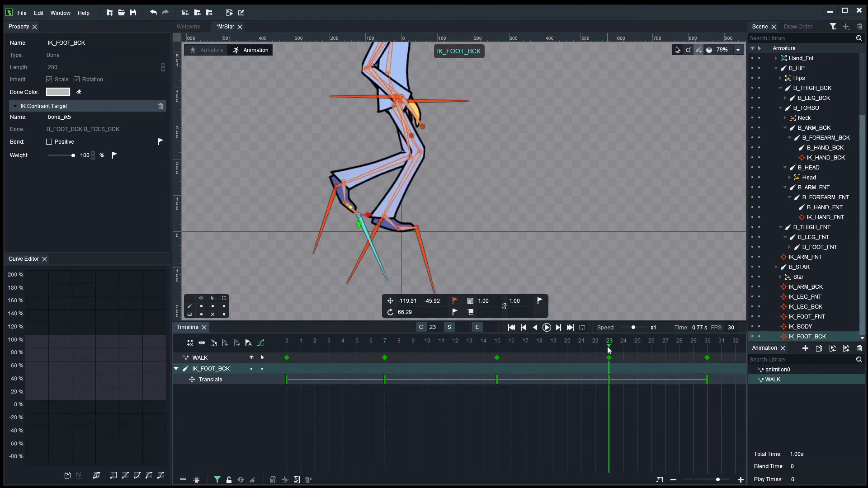
shift+click(330, 210)
drag(330, 209, 324, 203)
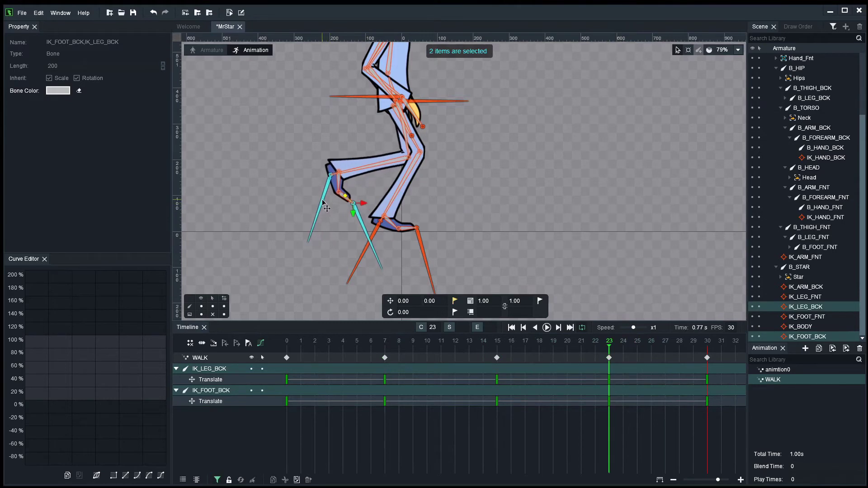
click(342, 232)
drag(362, 223, 356, 232)
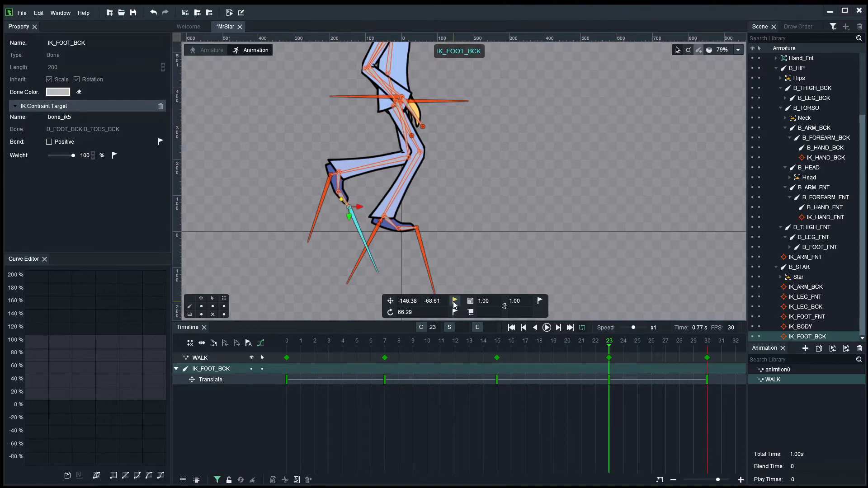
Copy the frame 7 translation keys of B_HIP and IK_BODY and paste them at frame 23.
scroll(530, 210, down, 2)
drag(385, 336, 244, 351)
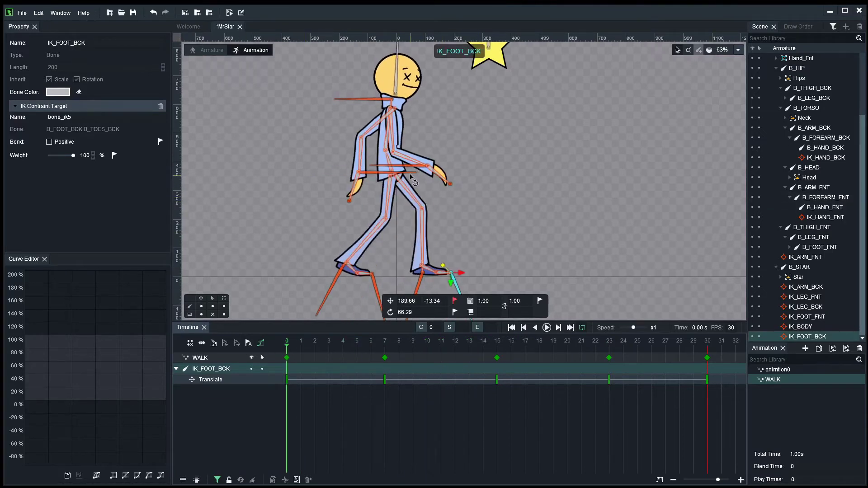
click(388, 163)
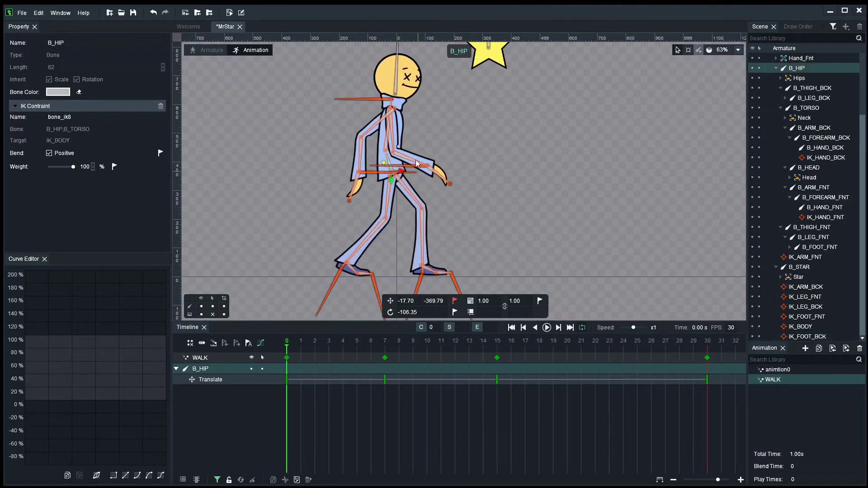
shift+click(371, 99)
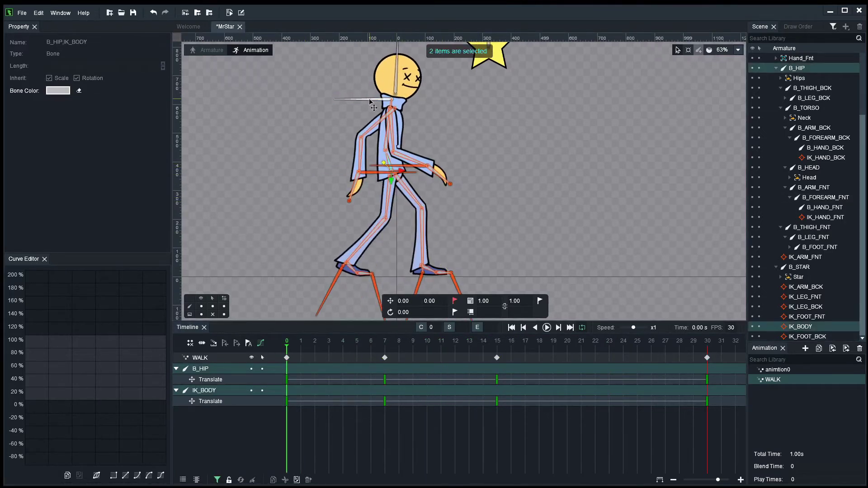
click(385, 345)
click(385, 359)
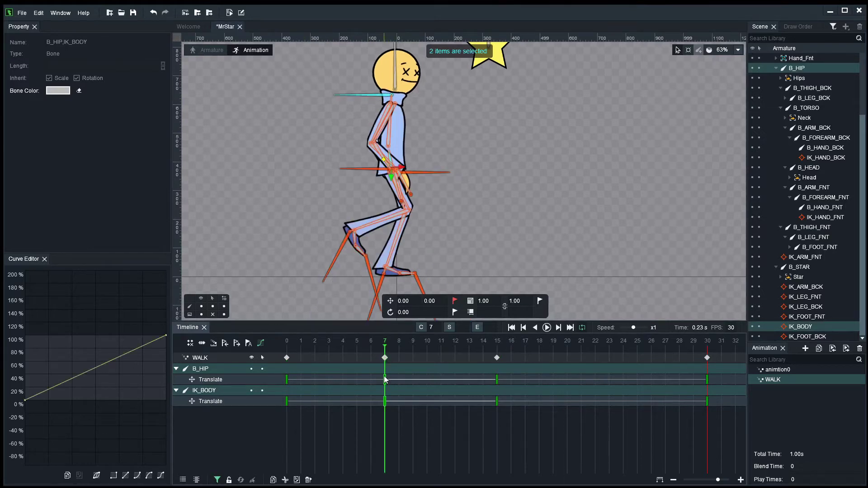
right_click(385, 379)
click(411, 409)
drag(573, 357, 615, 352)
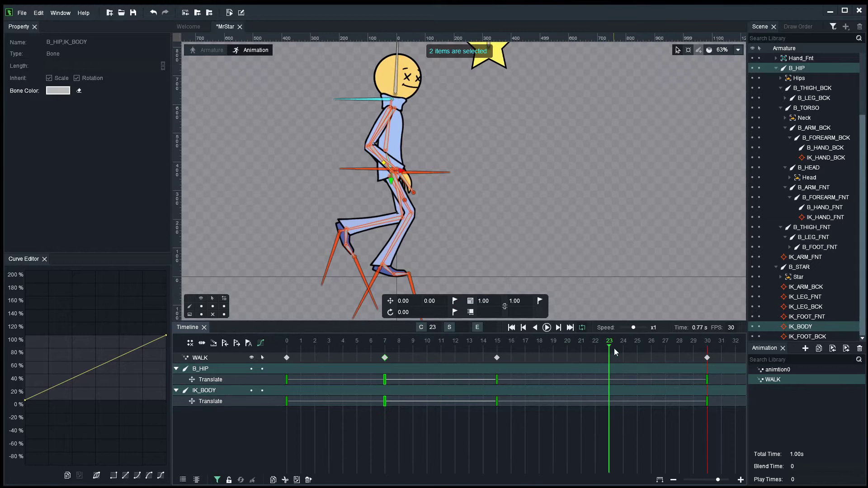
right_click(609, 382)
click(624, 405)
Play back the walk cycle to check the body's rise in both passing poses, and stop playback.
key(space)
key(alt+space)
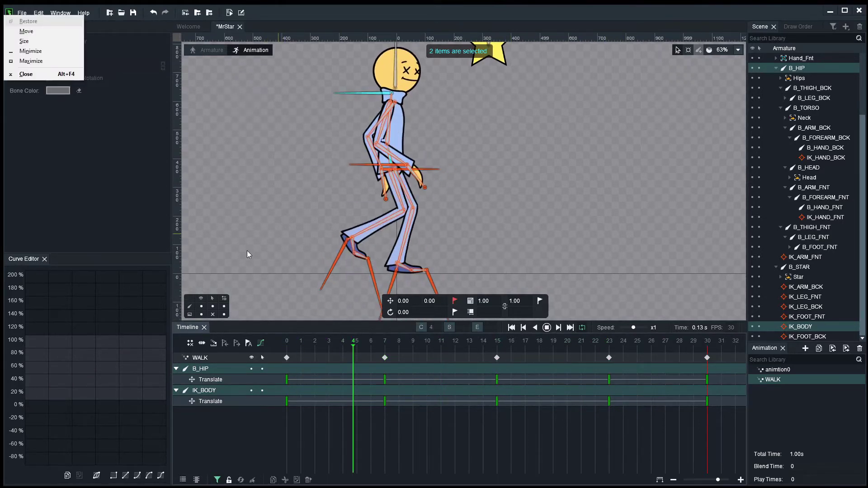
click(267, 201)
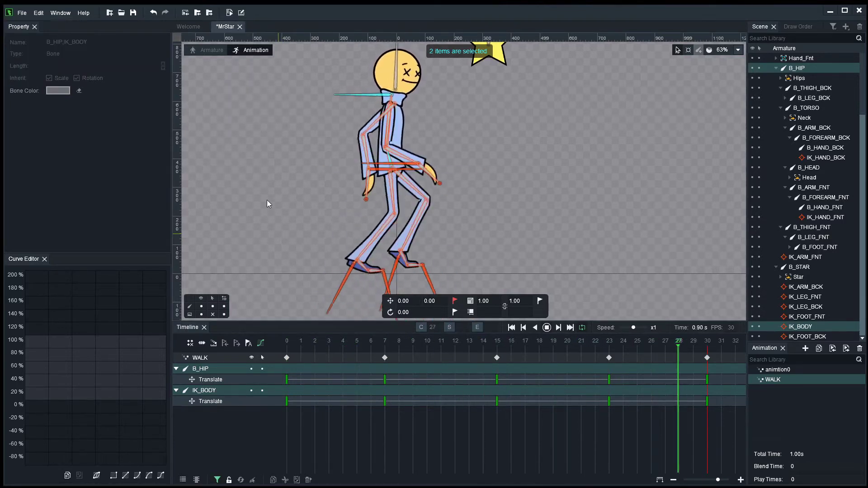
key(space)
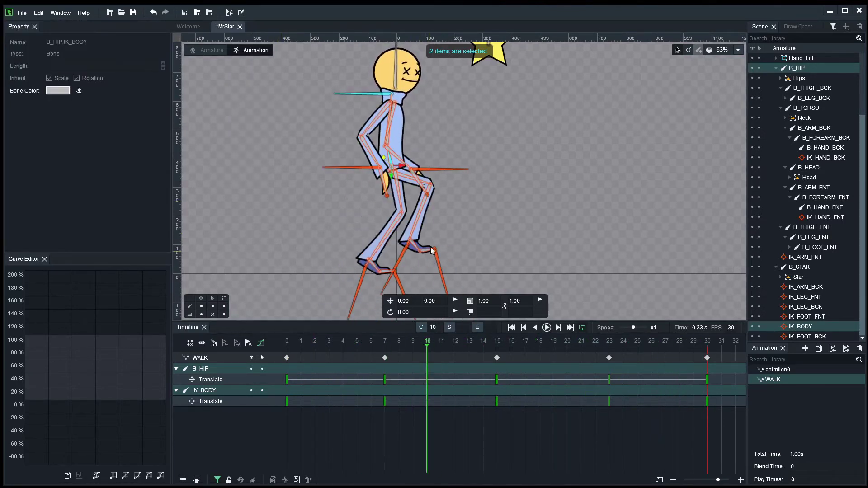
At frame 27, move IK_LEG_BCK and IK_FOOT_BCK together forward and up to swing the foot out, and key their translation.
drag(483, 361, 693, 345)
click(411, 285)
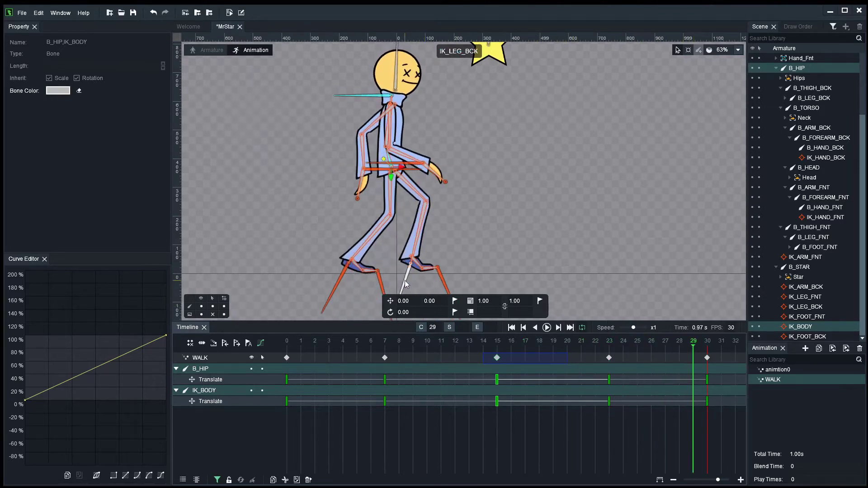
shift+click(442, 282)
drag(490, 256, 493, 209)
click(650, 347)
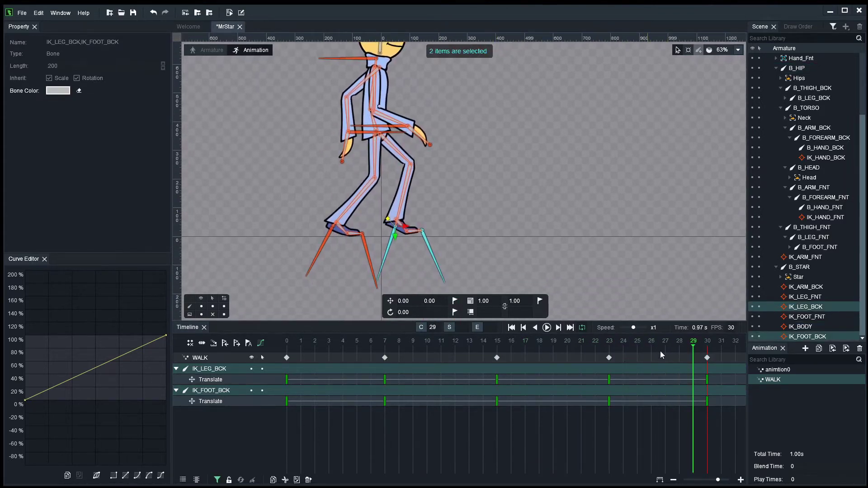
click(664, 348)
drag(373, 235, 415, 233)
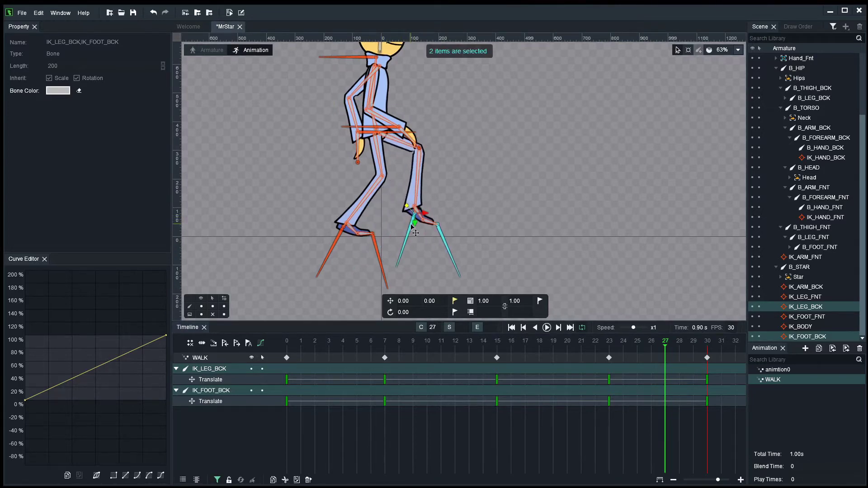
click(454, 302)
At frame 27, raise IK_FOOT_BCK to about (217, -94) to lift the toes, and key its translation.
scroll(454, 213, up, 5)
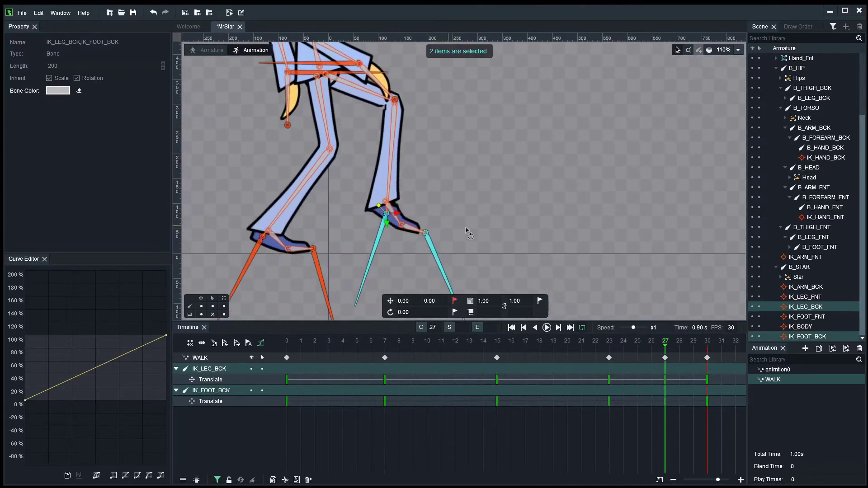
click(458, 248)
drag(430, 246, 448, 220)
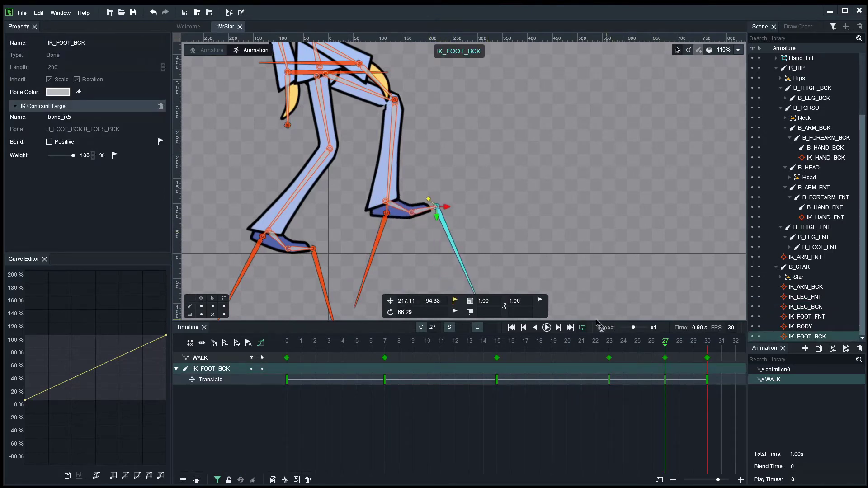
click(455, 301)
Enlarge the canvas area, play back the walk cycle with the bones hidden, and show the bones again after stopping.
scroll(515, 235, down, 3)
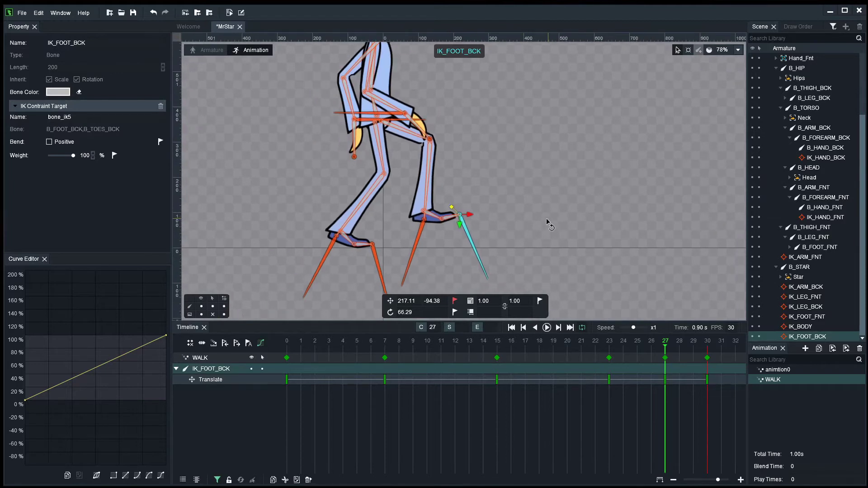
scroll(542, 220, down, 3)
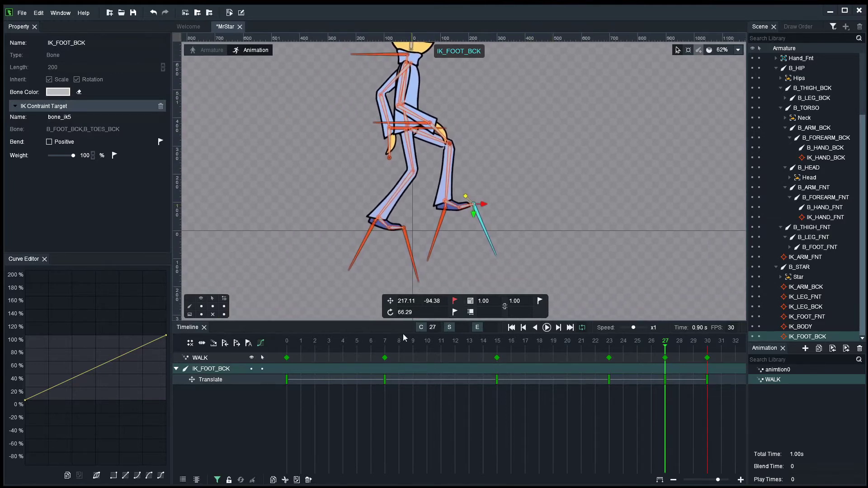
click(301, 342)
drag(256, 347, 255, 347)
drag(600, 194, 558, 219)
scroll(545, 226, down, 2)
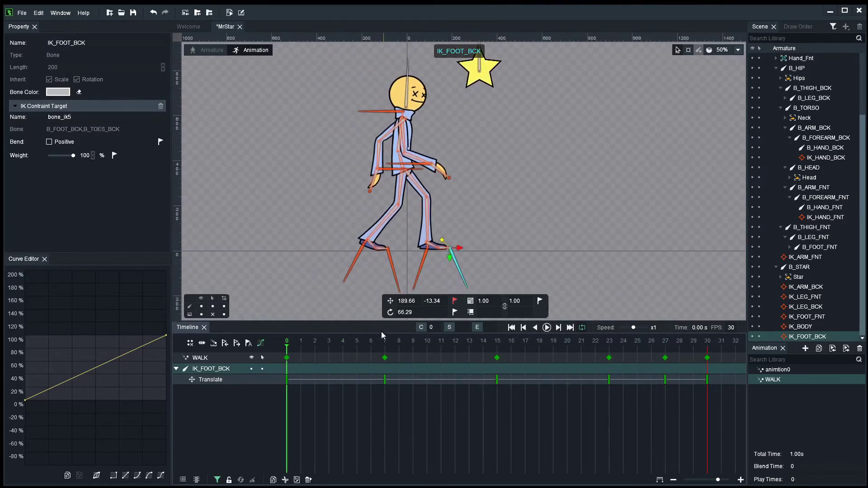
drag(376, 321, 391, 384)
scroll(568, 241, up, 1)
key(space)
click(201, 370)
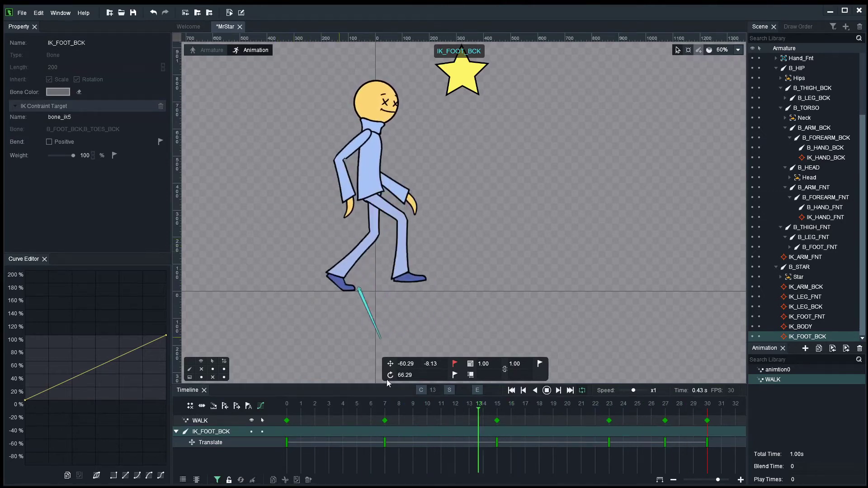
key(space)
scroll(362, 360, up, 1)
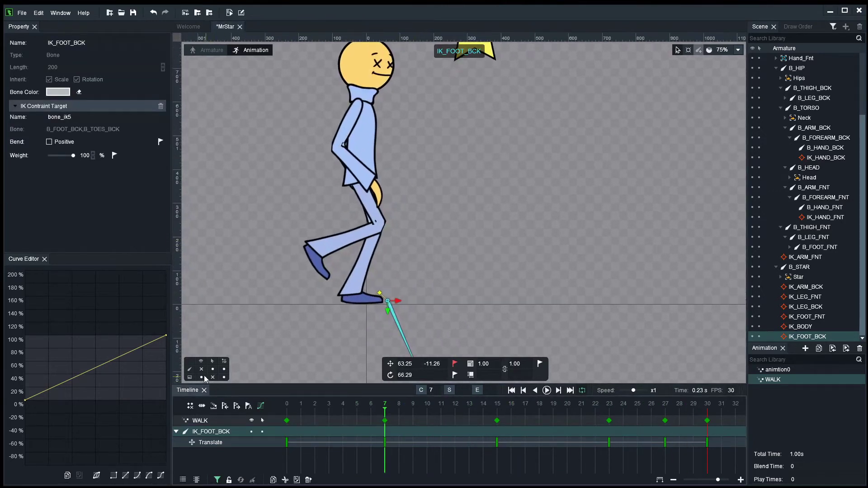
click(202, 370)
At frame 0, lower B_HIP and IK_BODY together slightly to deepen the contact pose, and key their translation.
scroll(421, 165, up, 2)
drag(462, 221, 500, 308)
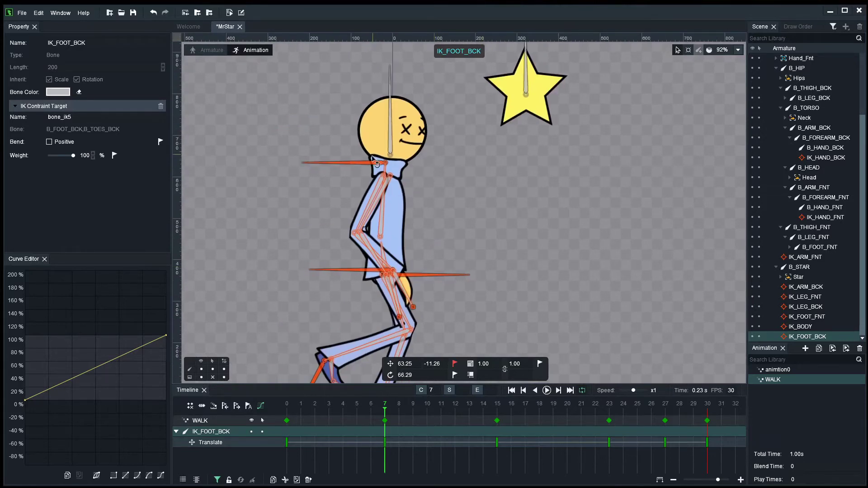
click(371, 163)
ctrl+click(387, 267)
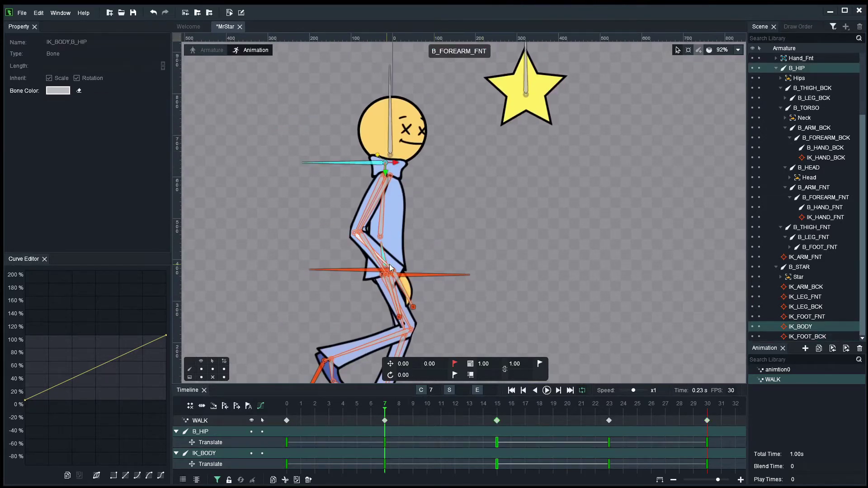
drag(483, 255, 505, 227)
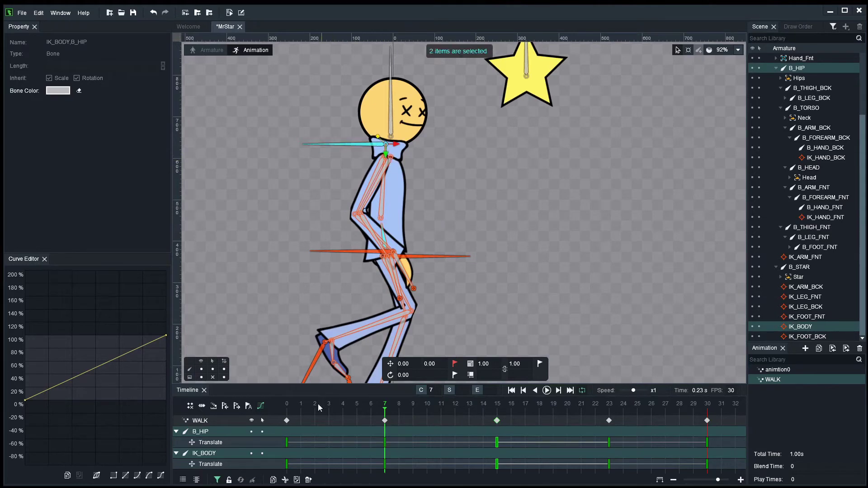
click(287, 407)
drag(301, 408, 279, 408)
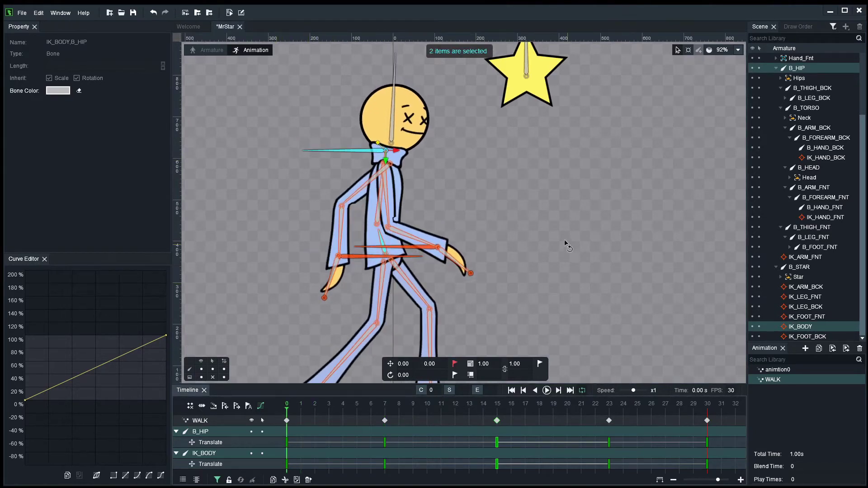
drag(567, 230, 574, 195)
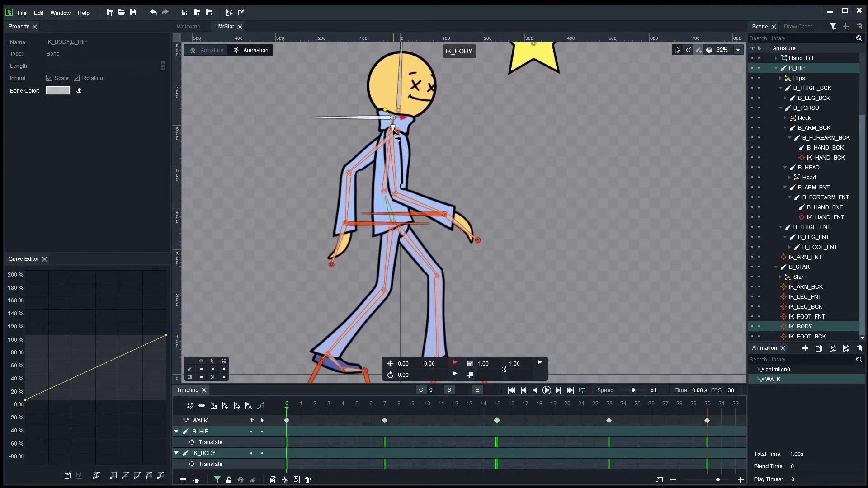
drag(392, 130, 392, 135)
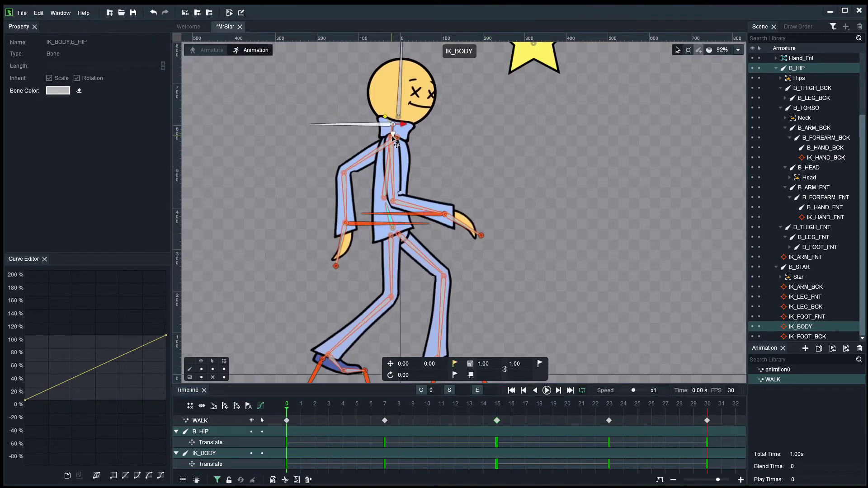
drag(566, 248, 527, 225)
scroll(526, 225, down, 2)
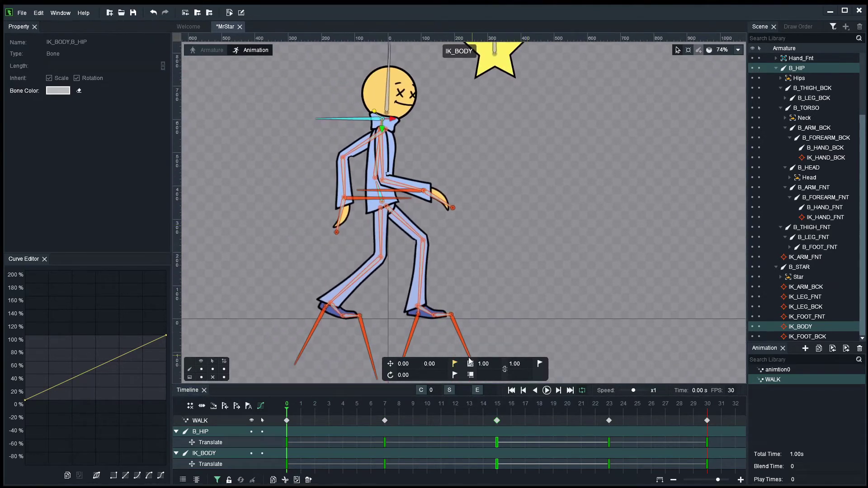
scroll(493, 279, down, 1)
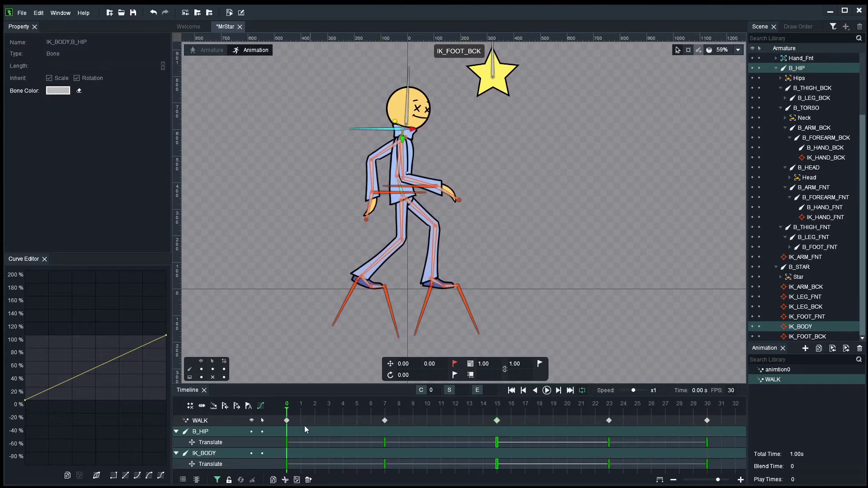
Copy the frame 0 translation keys of B_HIP and IK_BODY and paste them at frames 15 and 30.
click(287, 422)
right_click(287, 445)
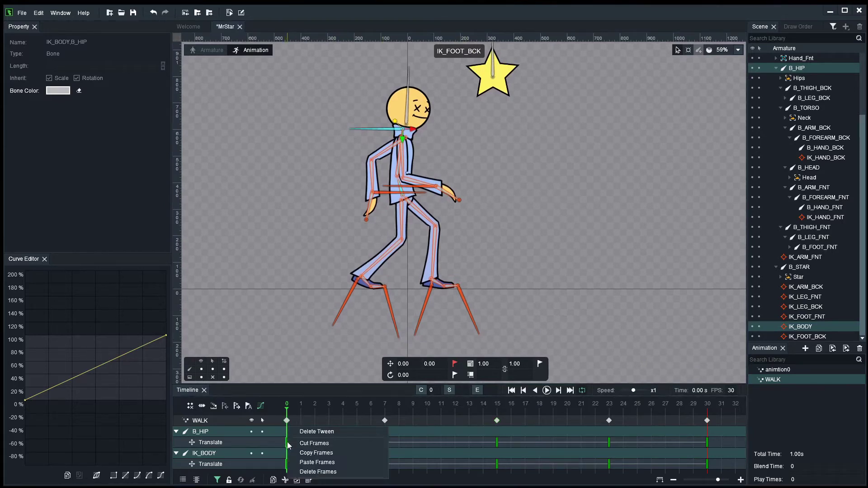
click(313, 453)
click(498, 421)
right_click(497, 442)
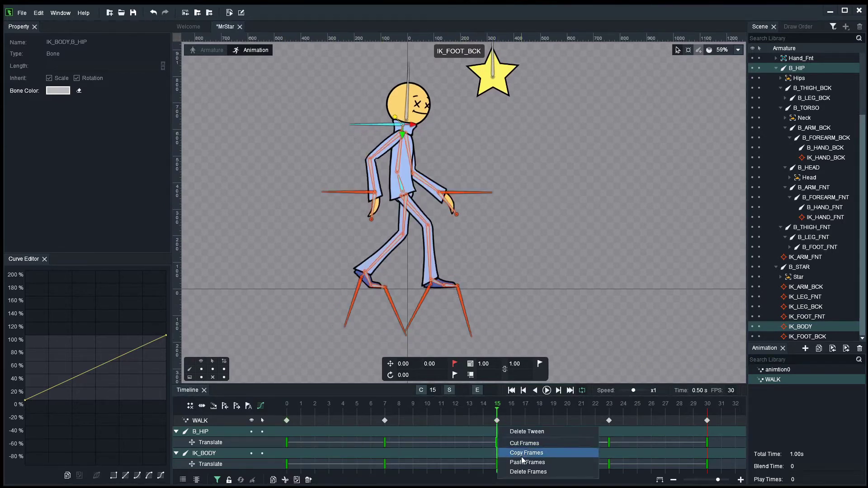
click(520, 462)
click(708, 442)
right_click(708, 443)
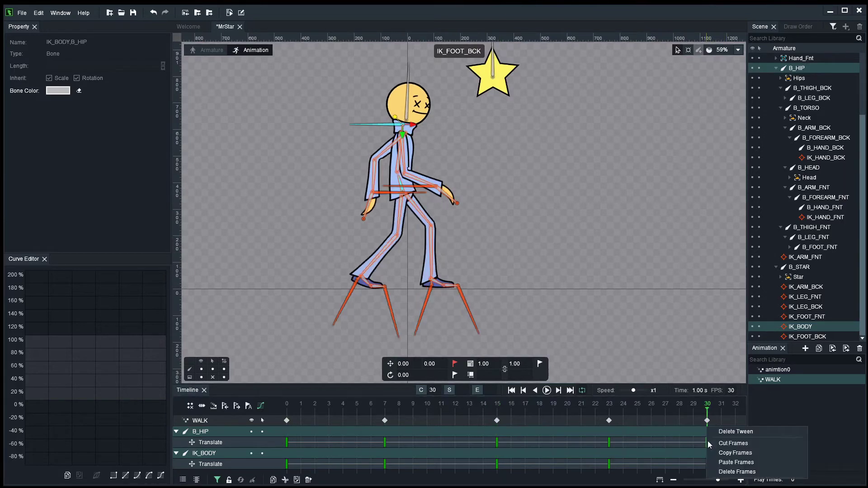
click(730, 462)
Play back the walk cycle with the bones hidden to check the lowered contact poses, and show the bones again.
click(568, 305)
key(space)
click(201, 370)
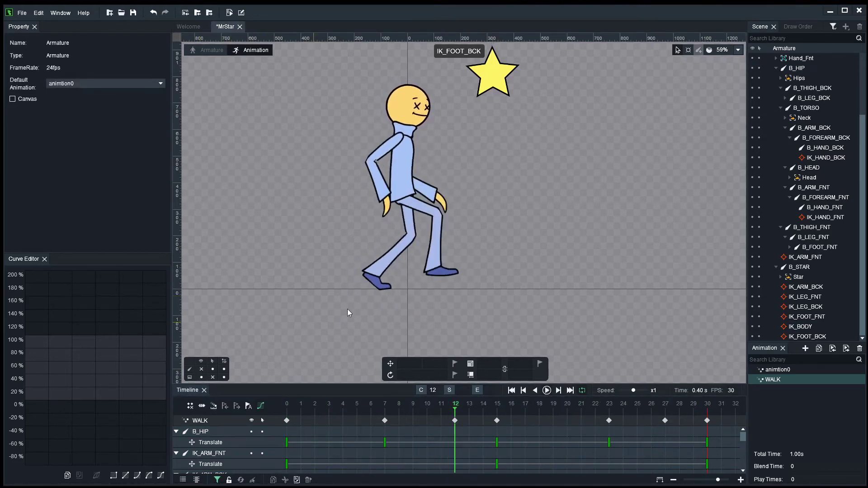
click(200, 370)
Lower and key IK_ARM_FNT at about (-122, -318) on frame 15 and IK_ARM_BCK at about (-115, -331) on frame 0.
drag(316, 405, 498, 416)
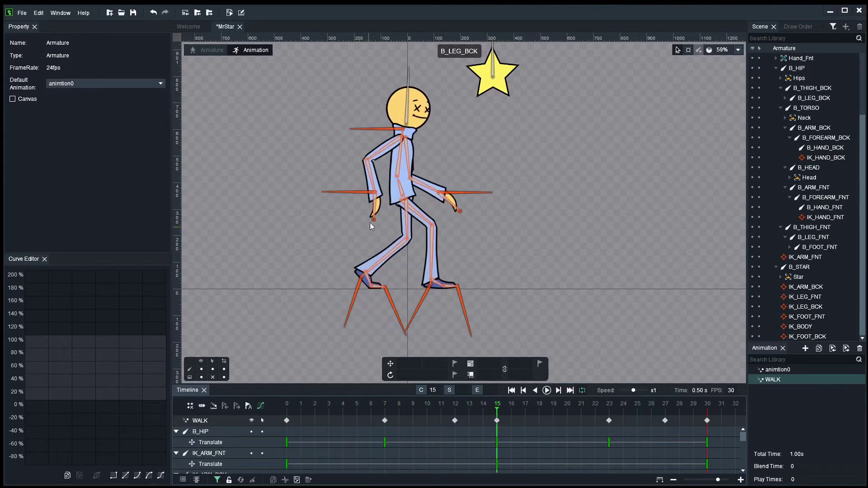
mouse_move(361, 197)
mouse_down()
mouse_move(366, 212)
mouse_move(362, 203)
mouse_up()
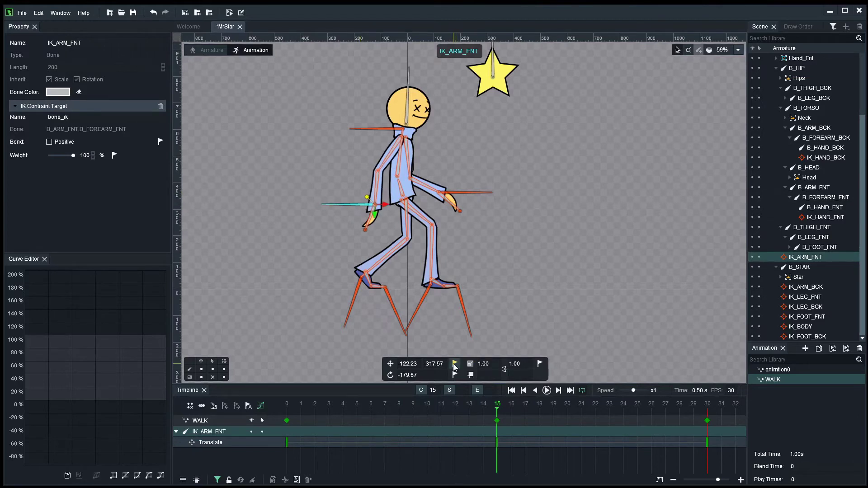
click(287, 405)
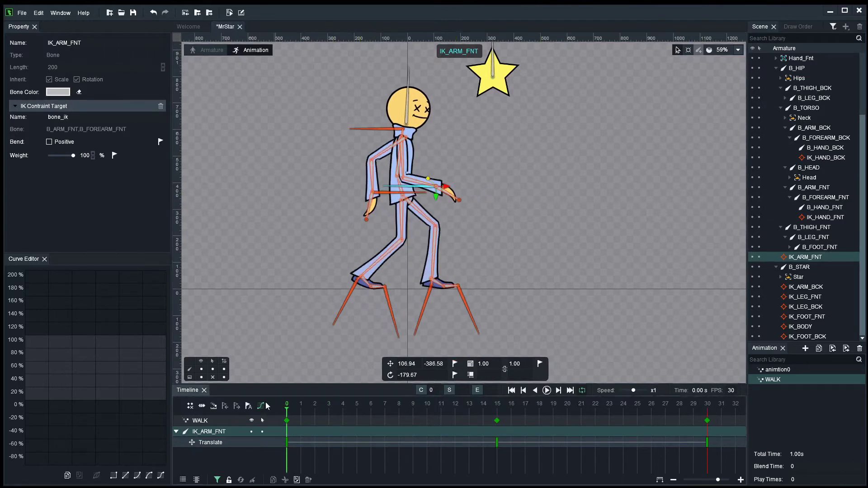
drag(386, 194, 394, 212)
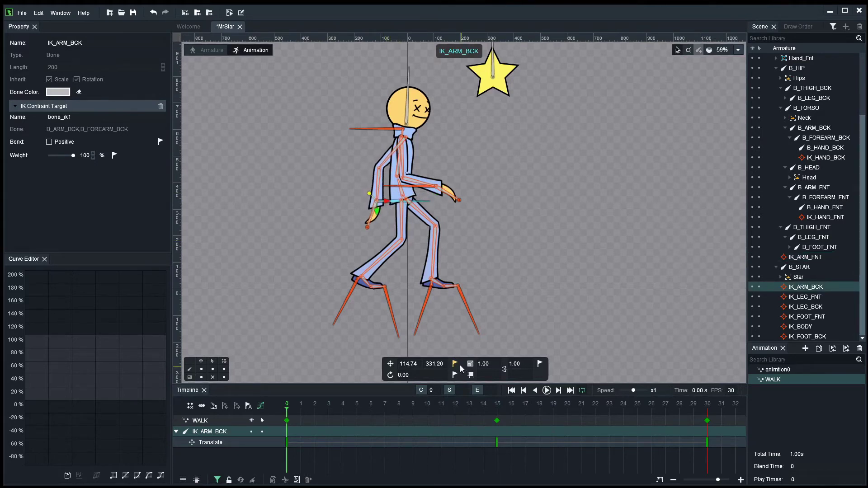
Copy the frame 0 translation key of IK_ARM_BCK and paste it at frame 30.
click(288, 444)
right_click(288, 444)
click(308, 456)
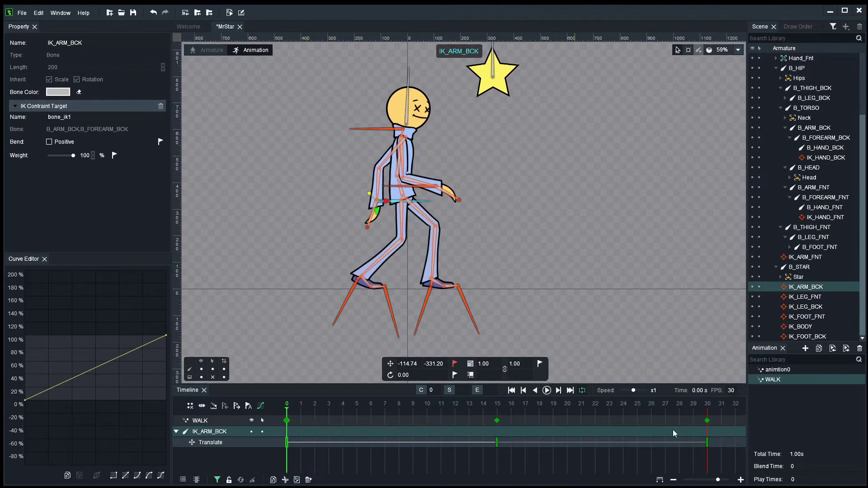
click(707, 445)
right_click(707, 445)
click(731, 462)
Play back the walk cycle to check the adjusted arm swing, and stop playback.
click(608, 345)
key(space)
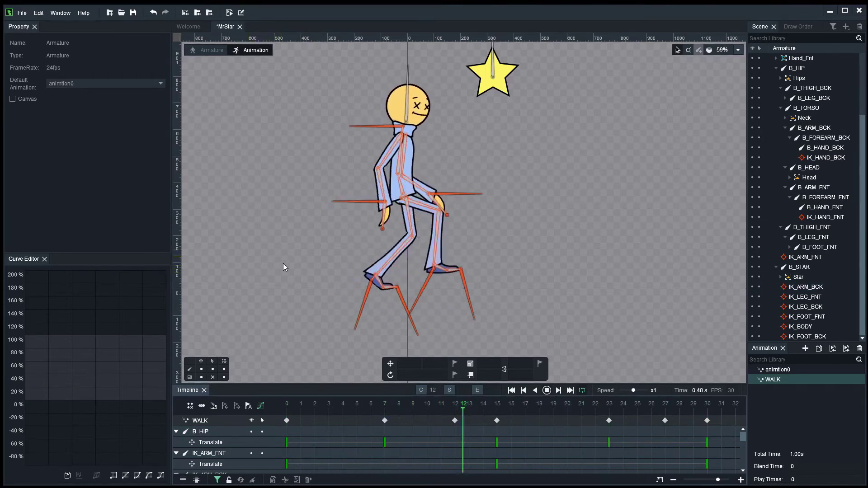
key(space)
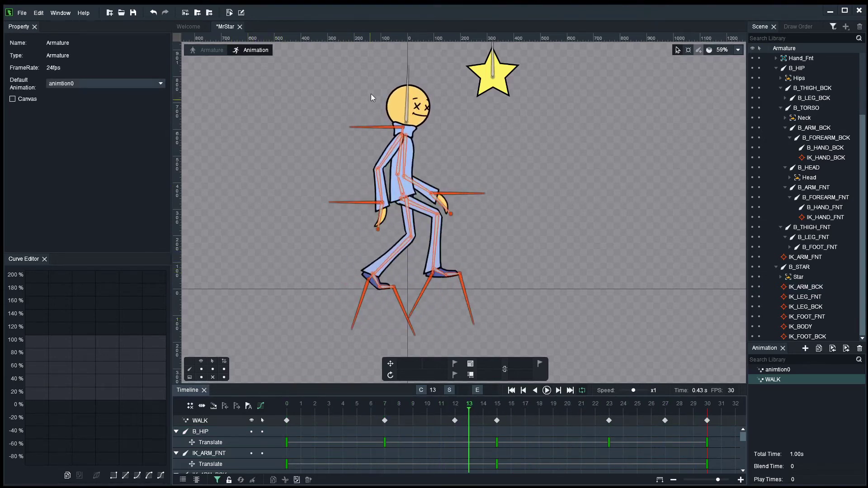
At frame 0, lower IK_BODY to about (-17, -596) to bend the torso slightly, and key its translation.
click(382, 128)
click(287, 404)
scroll(482, 136, up, 3)
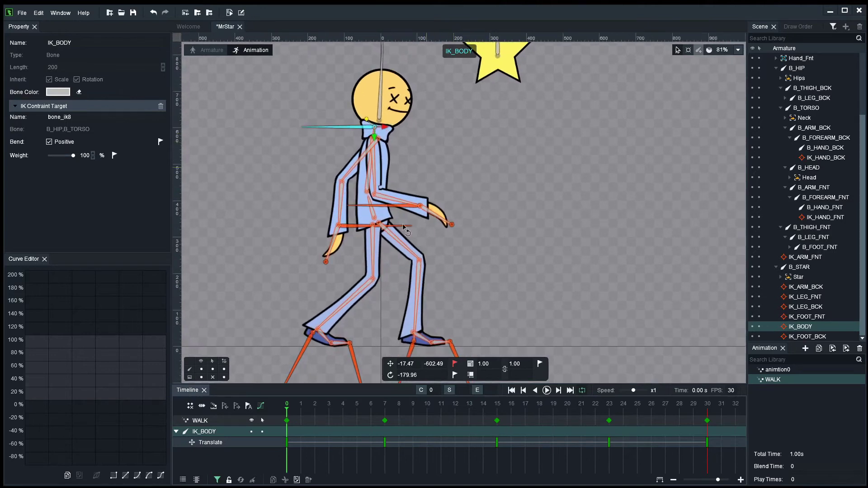
drag(384, 405, 201, 397)
drag(379, 144, 379, 146)
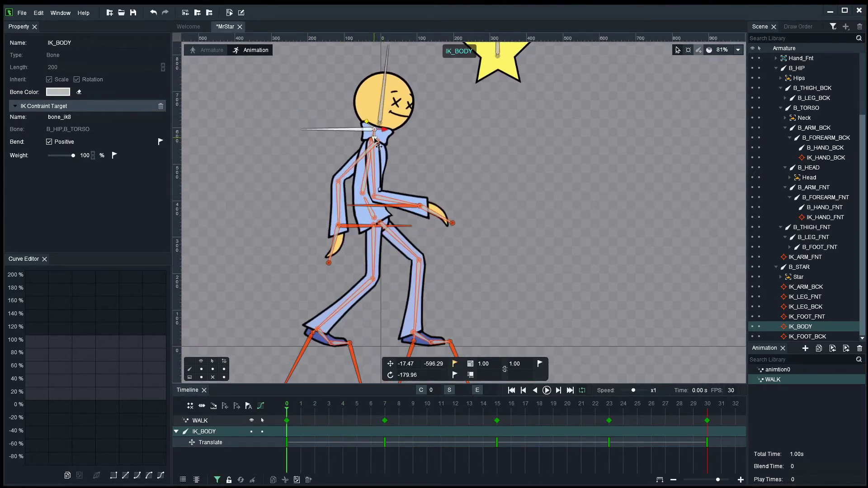
click(454, 364)
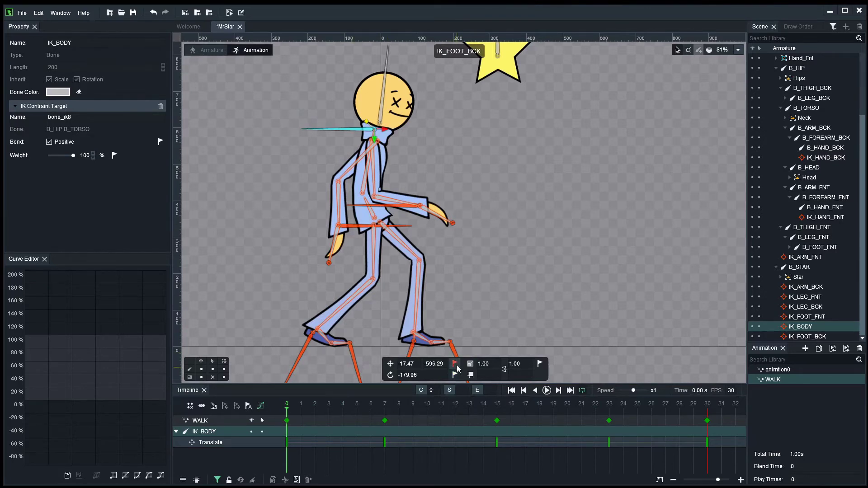
Copy the frame 0 translation key of IK_BODY and paste it at frames 15 and 30.
click(287, 445)
right_click(287, 445)
click(307, 452)
click(496, 443)
right_click(497, 444)
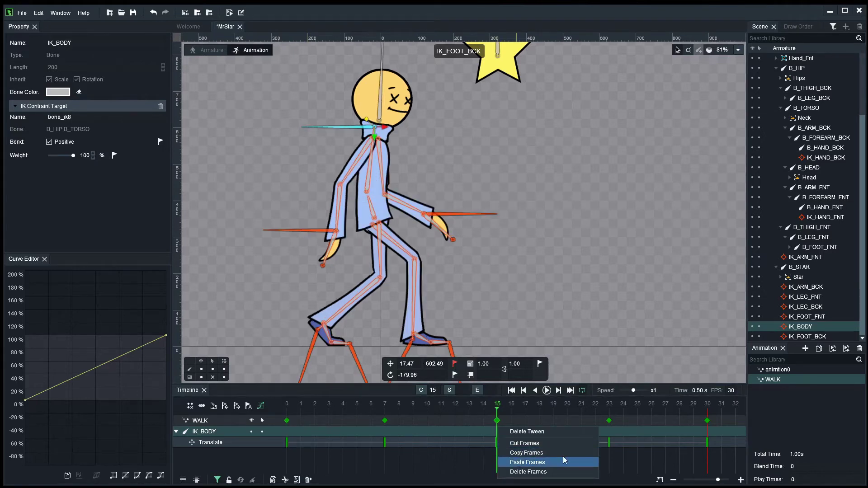
click(519, 462)
click(708, 443)
right_click(708, 444)
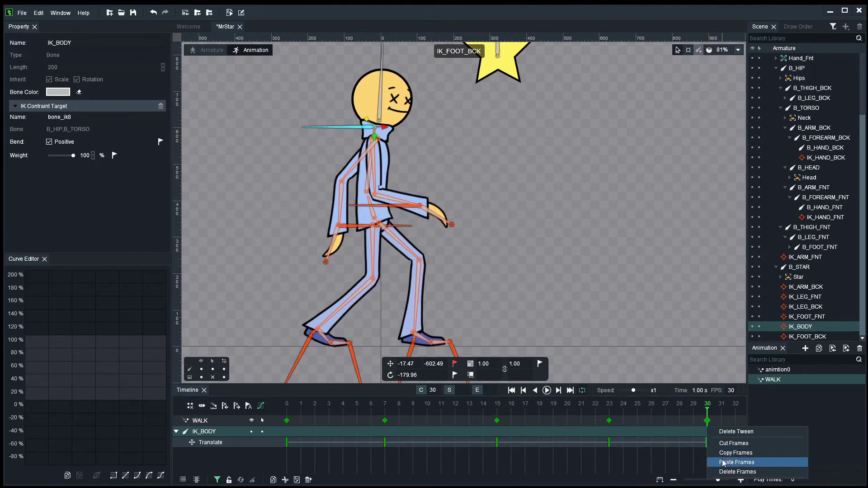
click(729, 461)
Play back the walk cycle from frame 0 to check the torso bend, and stop playback.
scroll(578, 294, down, 2)
drag(577, 291, 573, 281)
drag(421, 403, 286, 403)
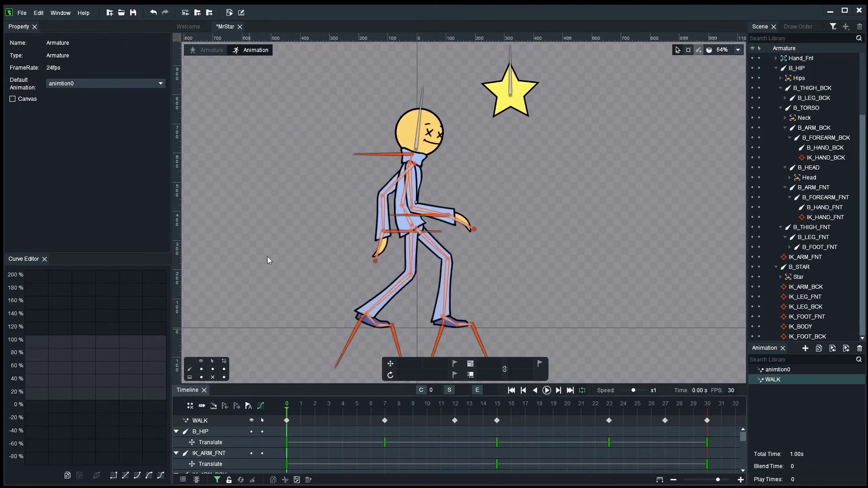
key(Return)
key(Return)
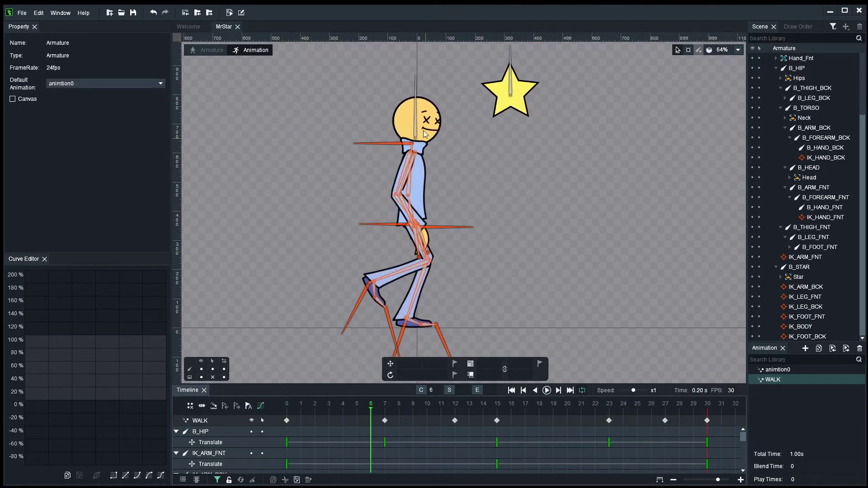
Key the translation of the B_HEAD bone at frames 0, 15 and 30.
click(417, 129)
drag(306, 403, 251, 397)
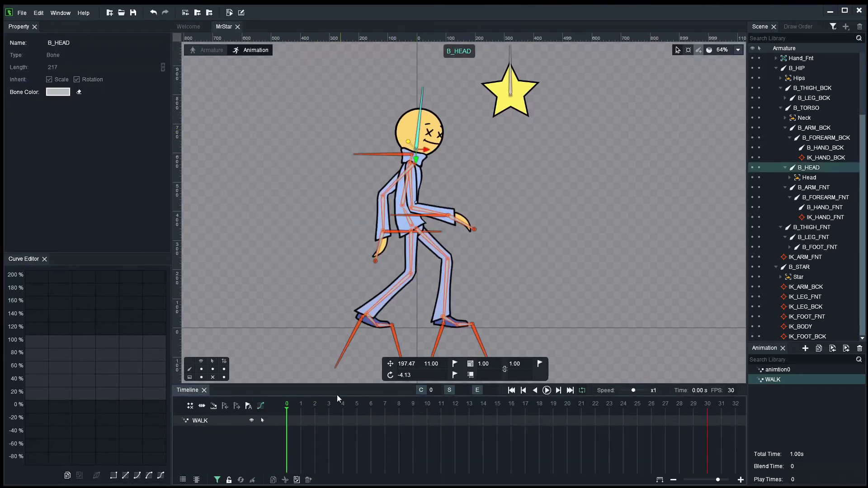
drag(315, 407, 287, 403)
click(455, 365)
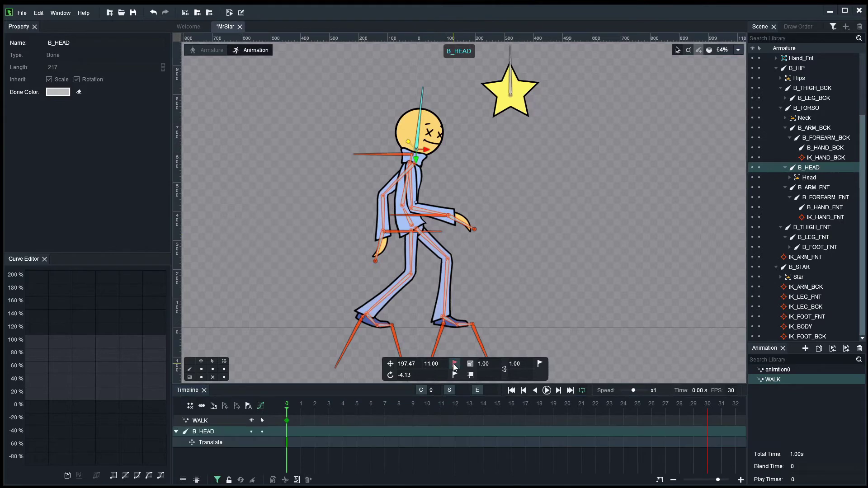
click(496, 405)
click(454, 364)
click(707, 405)
click(455, 364)
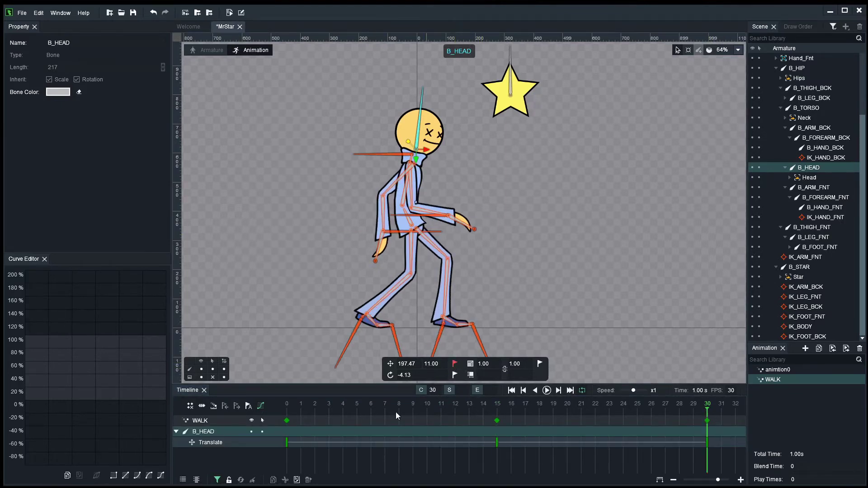
At frame 7, raise B_HEAD off the neck to about (252, 7) and key its translation.
click(382, 406)
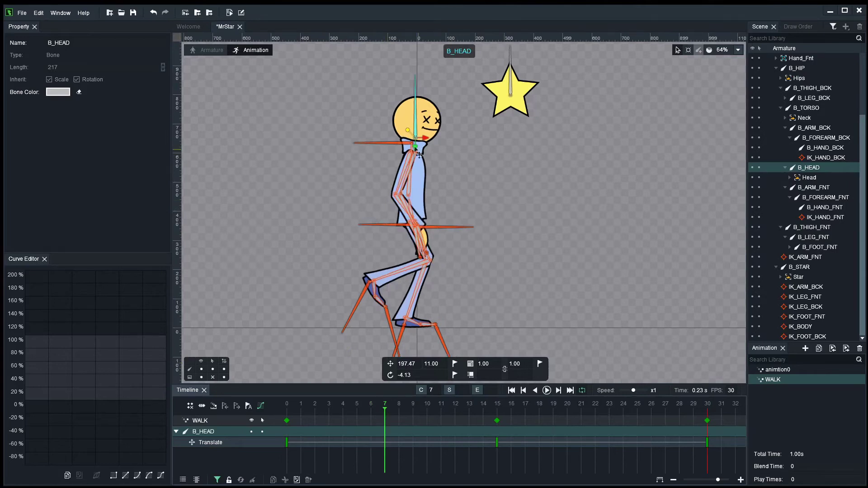
drag(422, 155, 426, 141)
click(455, 364)
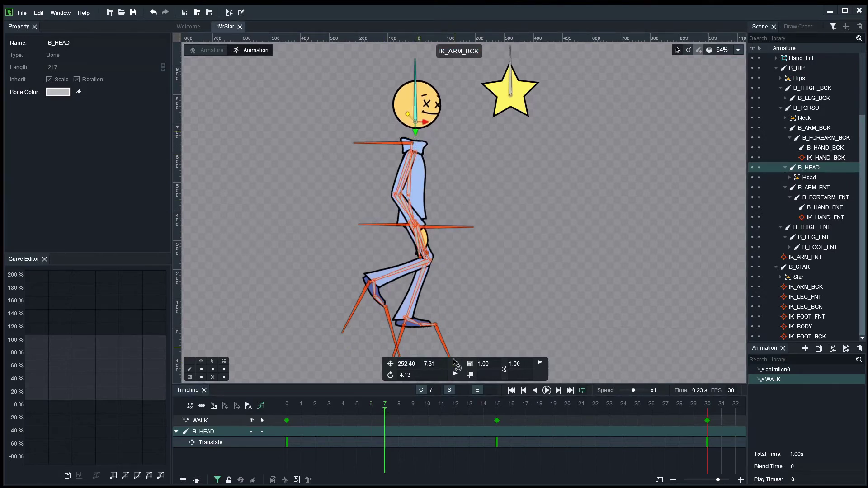
Copy the frame 7 translation key of B_HEAD and paste it at frame 23.
right_click(384, 447)
click(413, 450)
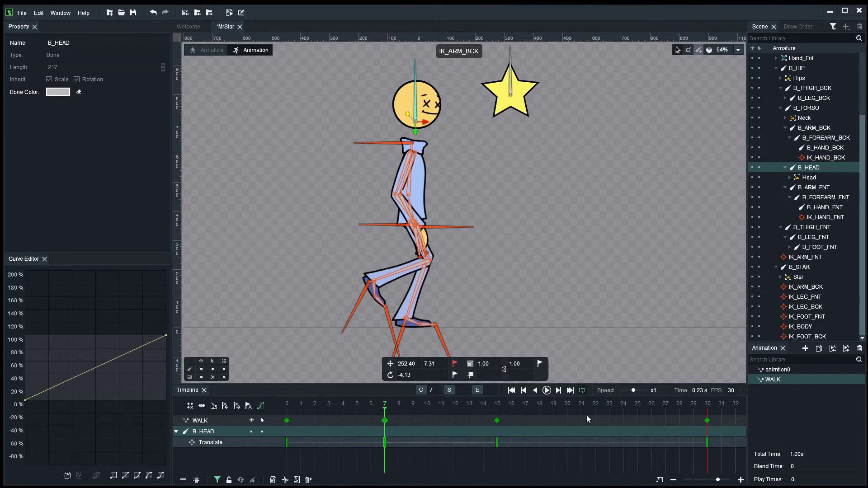
click(609, 406)
right_click(610, 443)
click(630, 462)
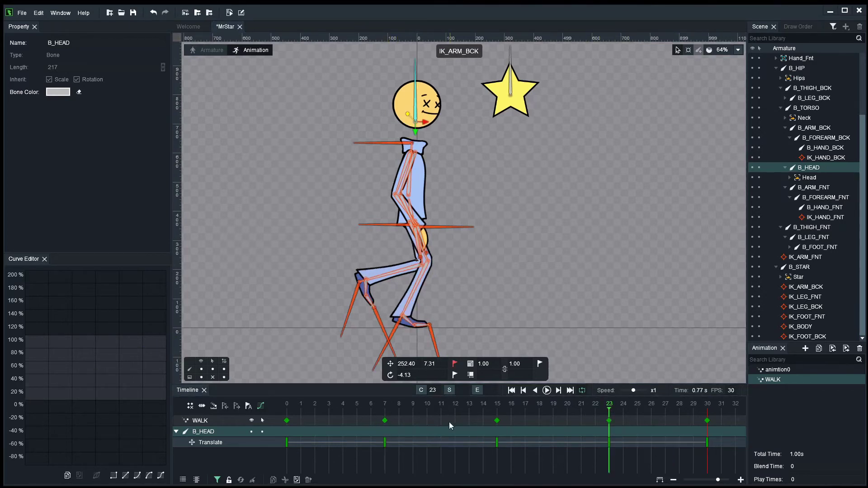
Play back and scrub through the walk cycle to check the head's bounce.
key(Return)
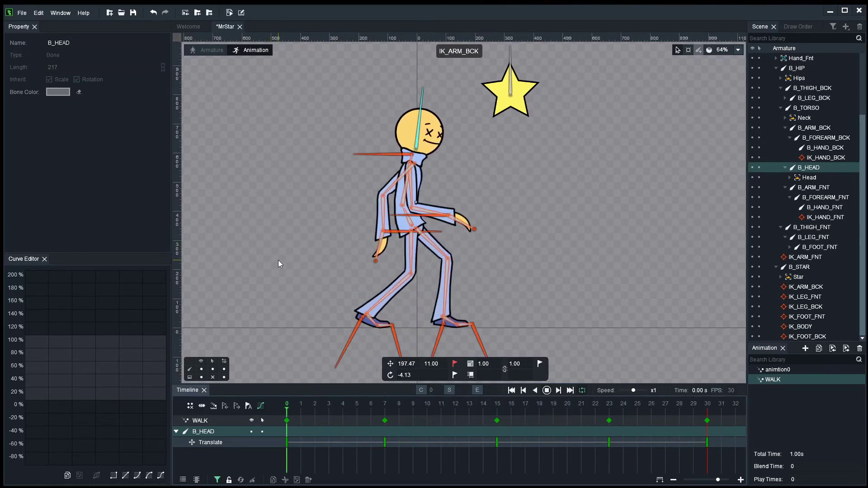
drag(324, 408, 511, 412)
drag(420, 414, 185, 399)
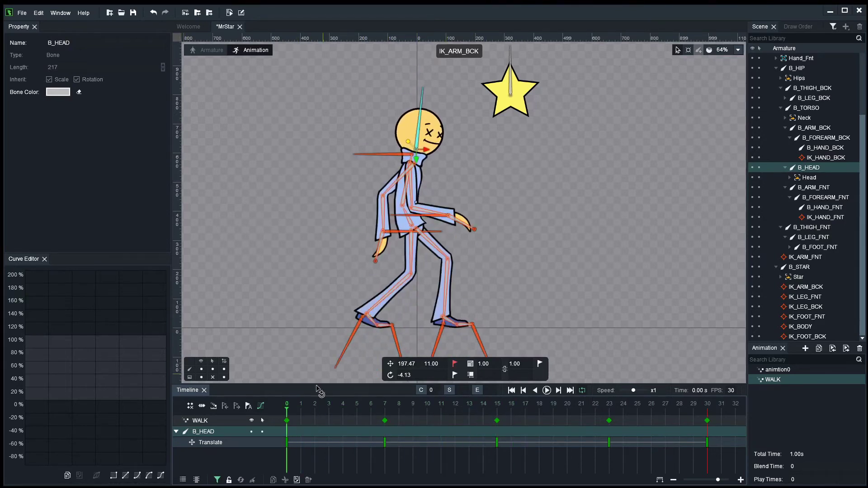
click(387, 413)
drag(387, 413, 278, 413)
At frame 0, squash B_HEAD to a scale of about 0.74 by 1.20 and key its scale.
scroll(464, 196, up, 1)
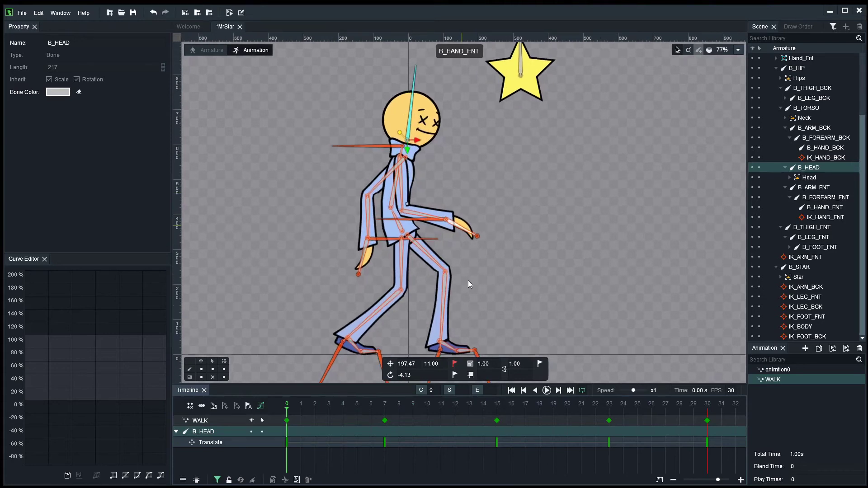
click(470, 365)
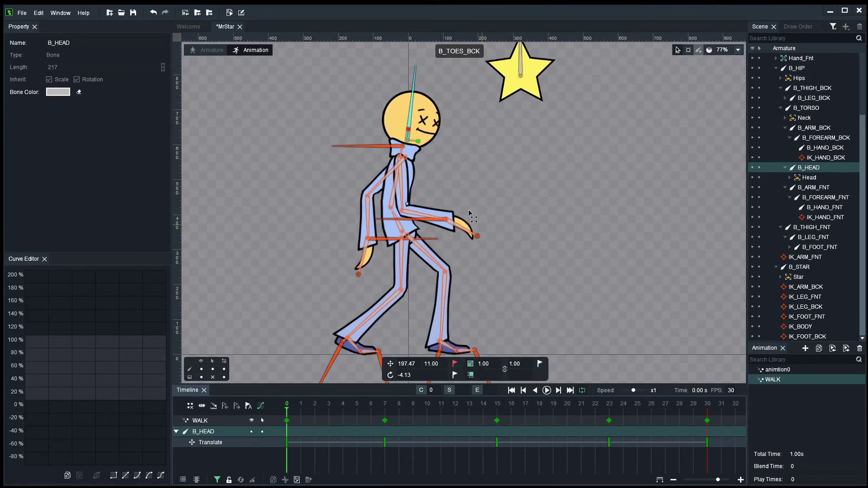
drag(409, 129, 422, 154)
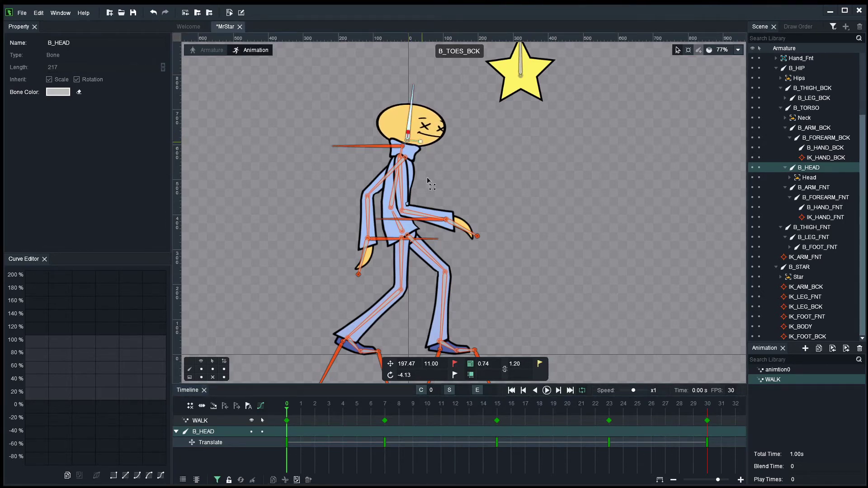
click(541, 364)
Copy the frame 0 scale key of B_HEAD and paste it at frames 15 and 30.
right_click(288, 454)
click(380, 455)
click(498, 452)
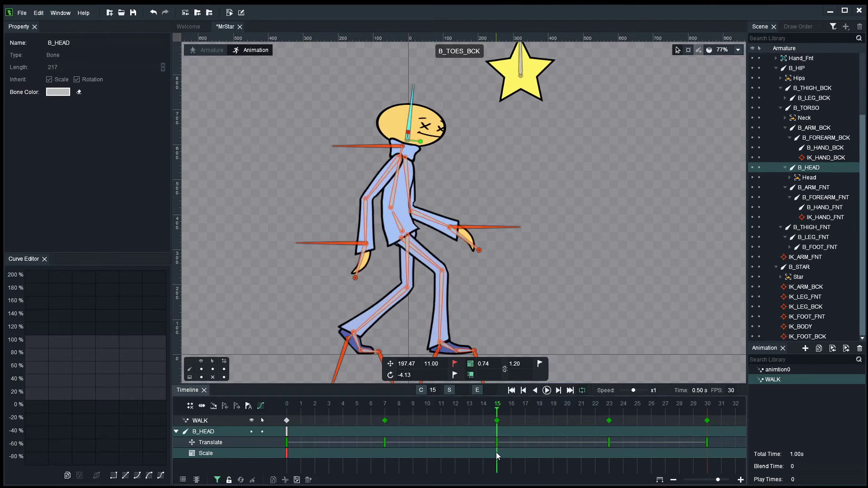
right_click(502, 454)
click(523, 460)
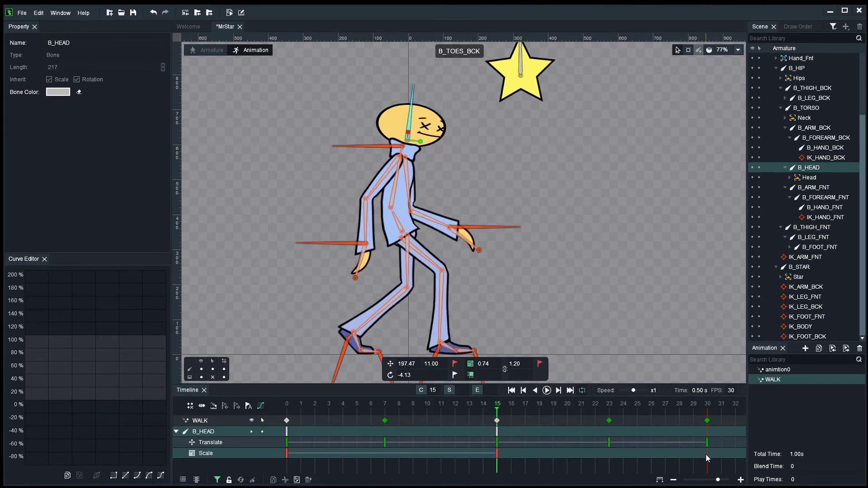
click(707, 452)
right_click(709, 452)
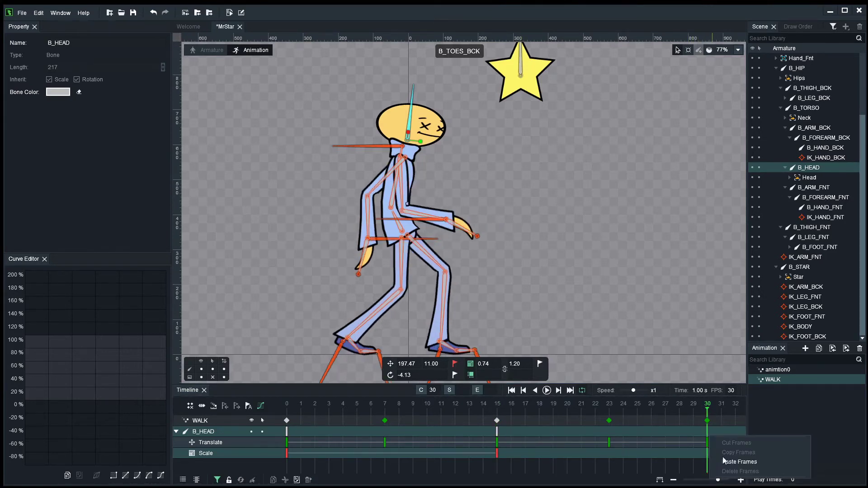
click(725, 461)
At frame 7, stretch B_HEAD to a scale of about 1.00 by 0.83 and key its scale.
click(385, 421)
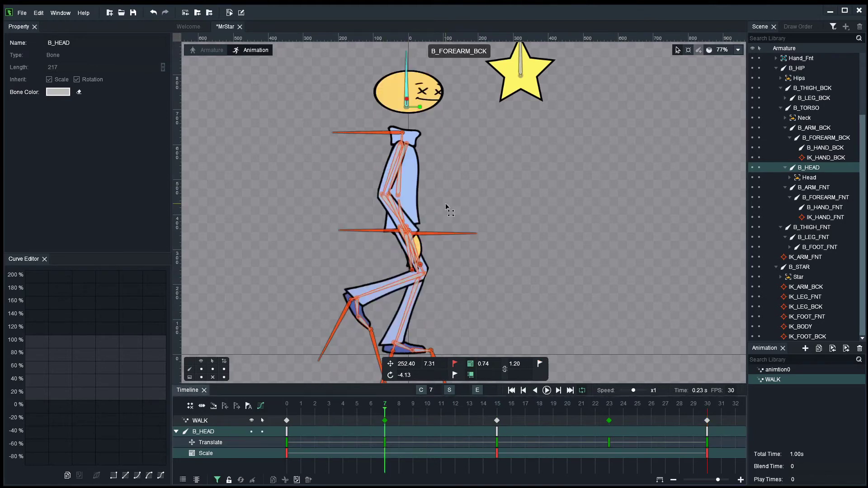
drag(421, 111, 411, 93)
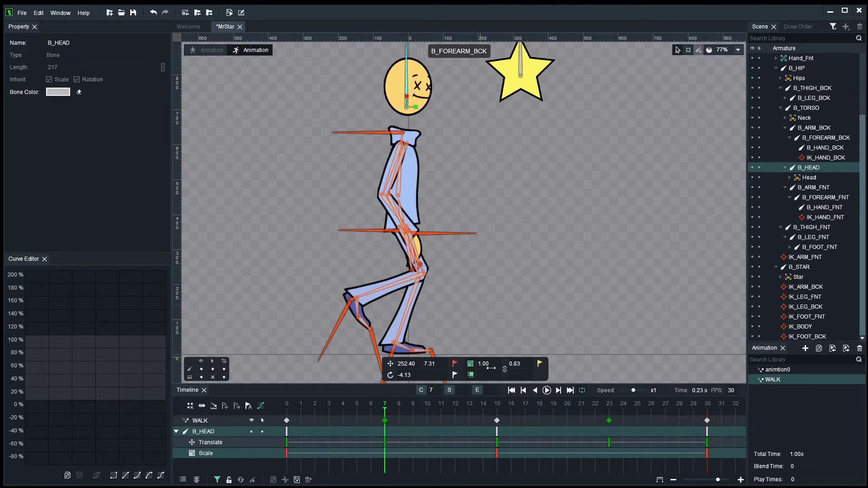
click(538, 365)
Copy the frame 7 scale key of B_HEAD and paste it at frame 23.
click(386, 454)
right_click(386, 454)
click(413, 454)
click(609, 409)
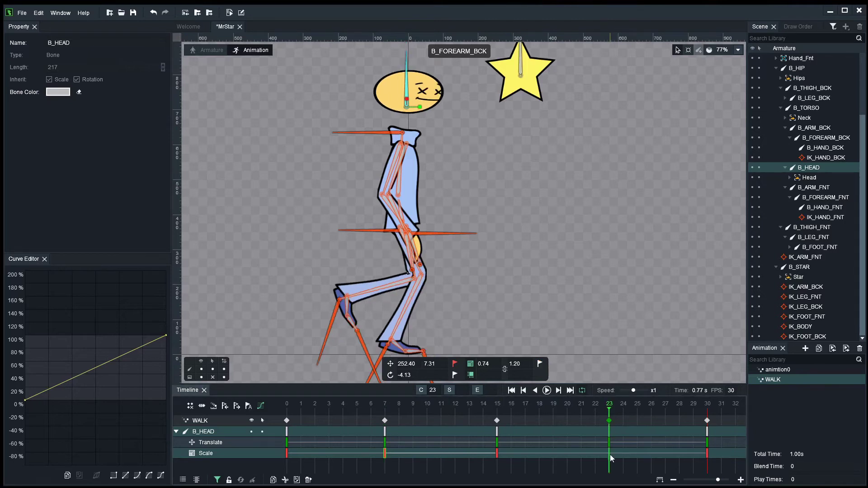
right_click(609, 454)
click(646, 463)
Hide the bones, then play back and scrub the walk cycle to check the head's squash and stretch.
scroll(598, 295, down, 2)
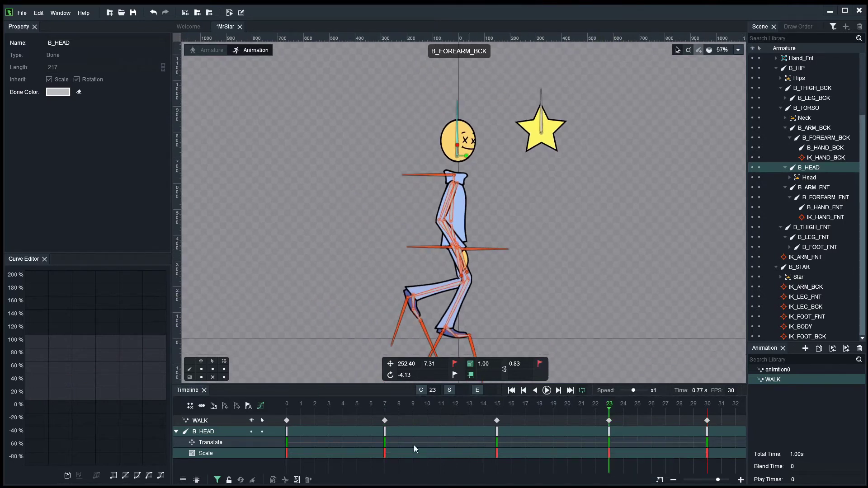
click(287, 405)
click(201, 369)
key(space)
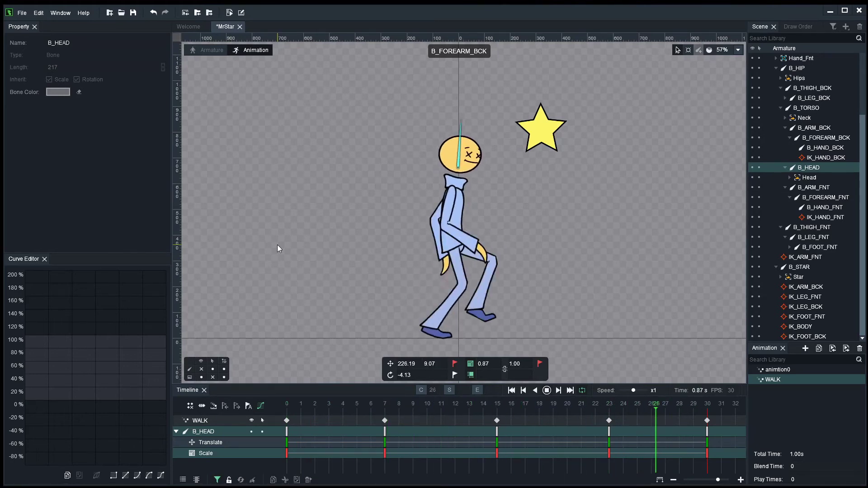
key(Return)
click(286, 409)
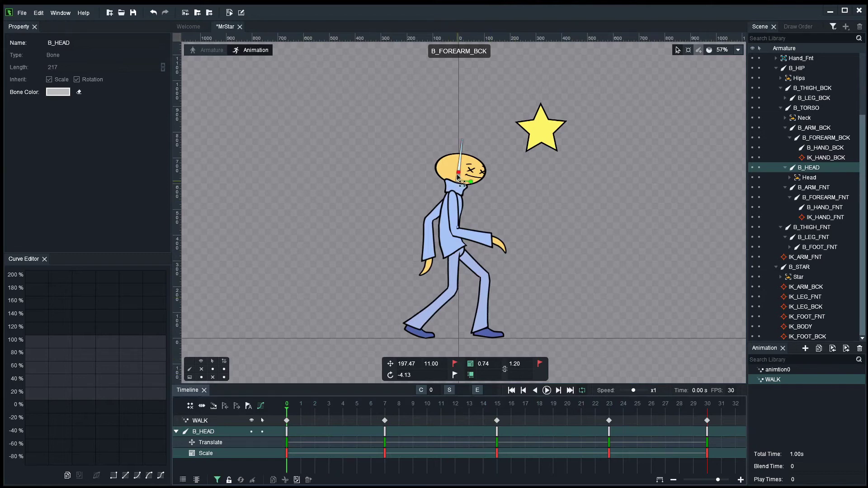
click(302, 407)
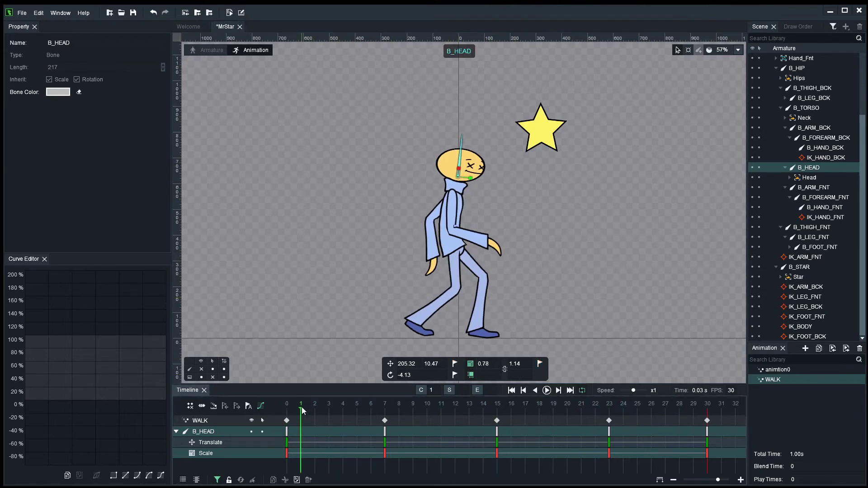
drag(304, 407, 286, 423)
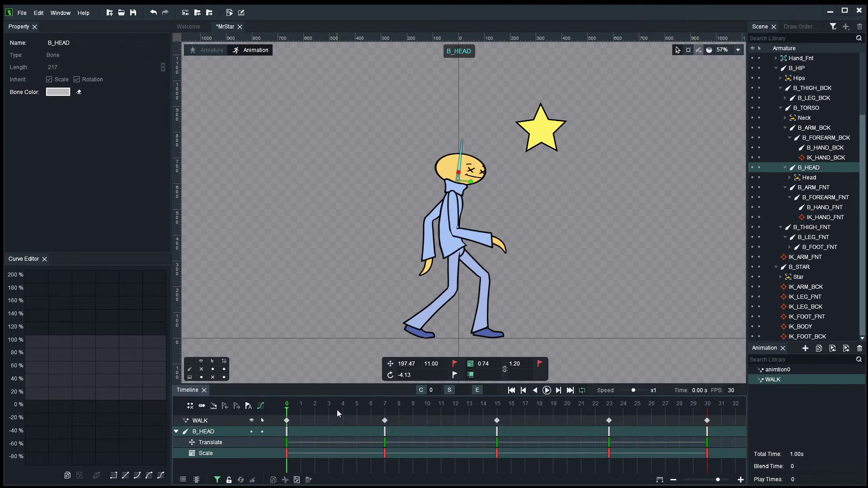
drag(328, 414, 279, 413)
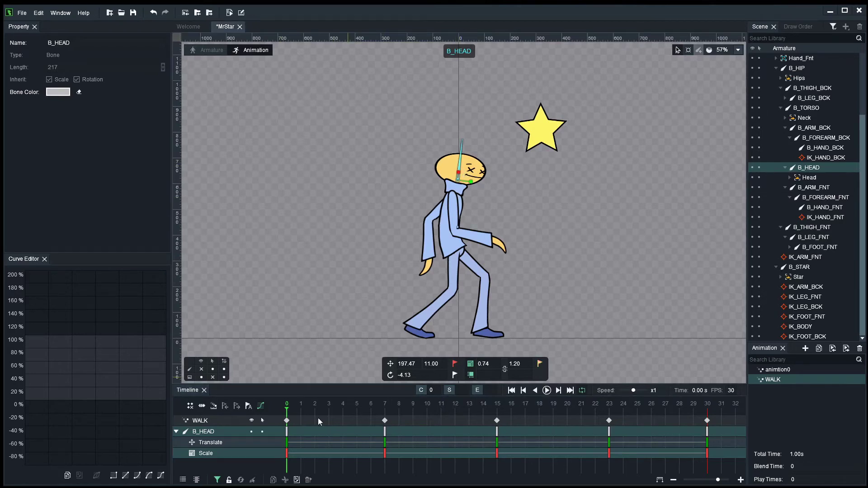
Give the frame 0 translation key of B_HEAD an ease-out curve that rises steeply and levels off towards frame 7.
click(287, 442)
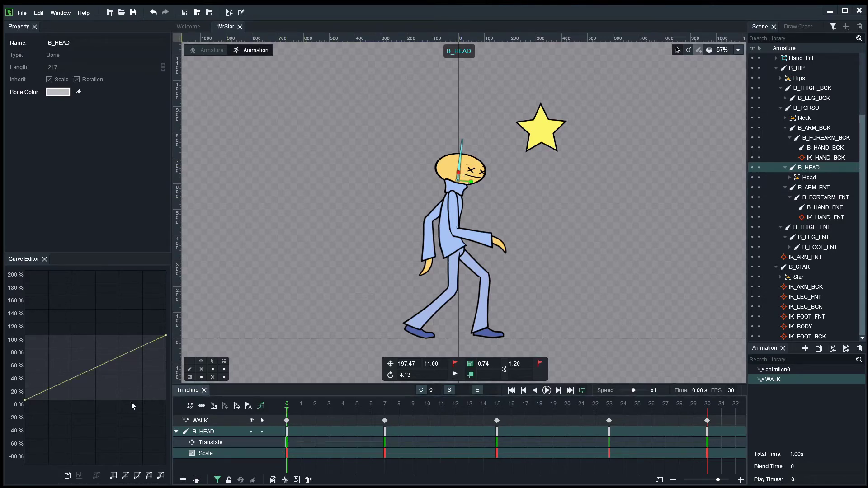
click(137, 476)
mouse_move(295, 412)
mouse_down()
mouse_move(404, 407)
mouse_move(286, 413)
mouse_up()
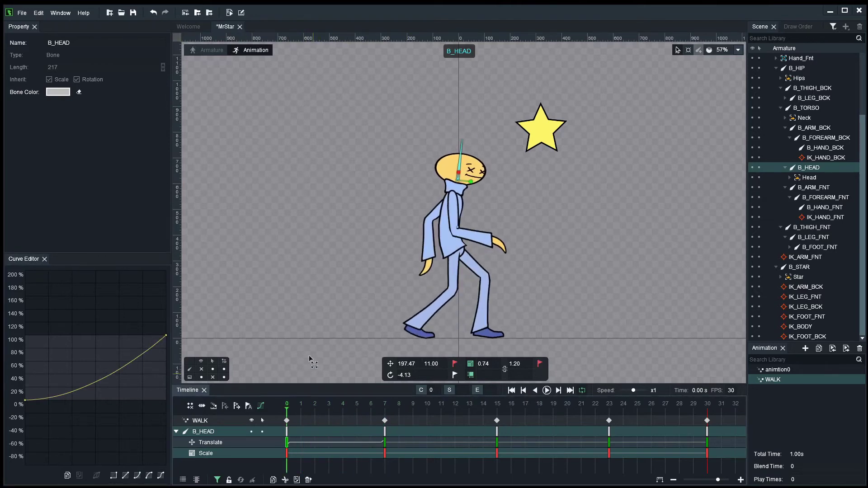
key(Return)
key(Return)
click(287, 410)
drag(94, 337, 44, 332)
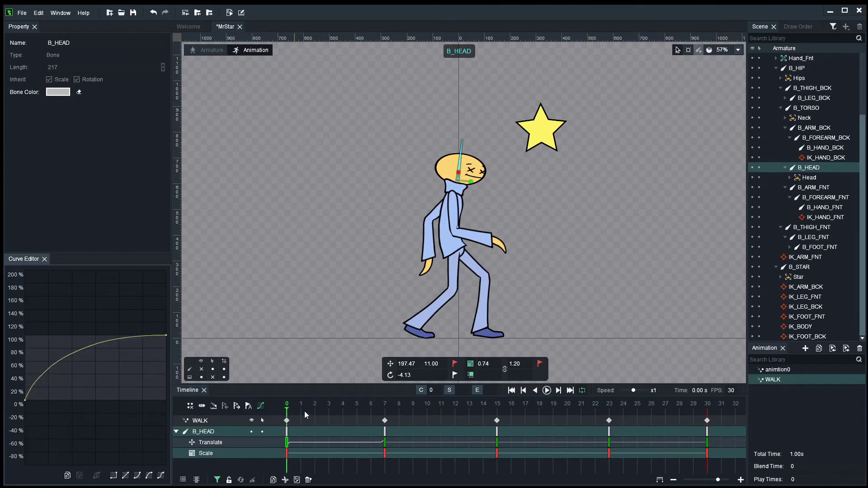
Give the frame 7 translation key of B_HEAD an ease-in curve, and lengthen its handle for a slower start.
click(385, 443)
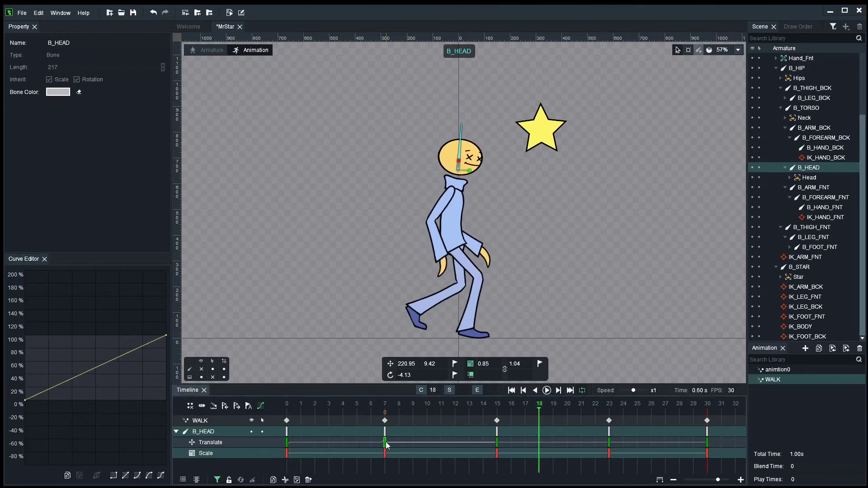
click(387, 444)
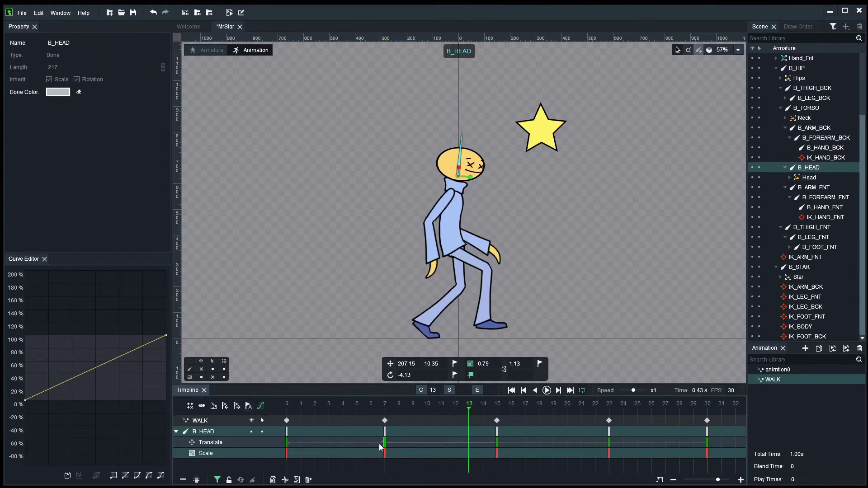
click(385, 443)
click(149, 475)
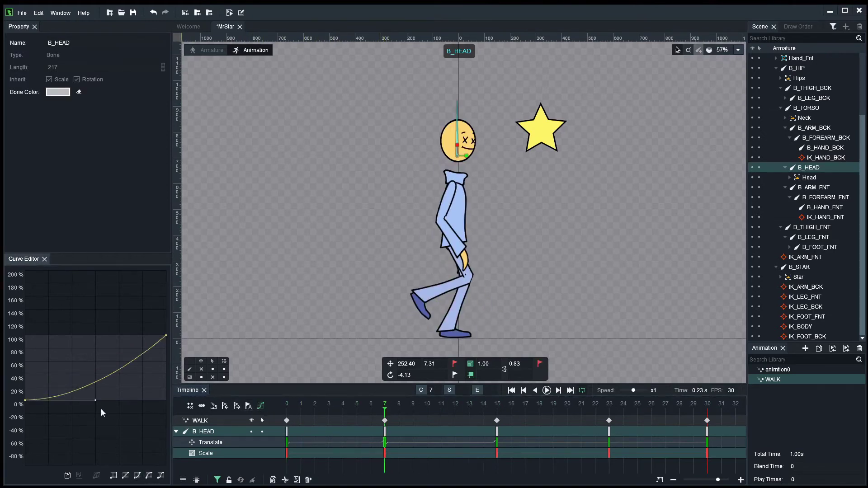
drag(96, 401, 137, 399)
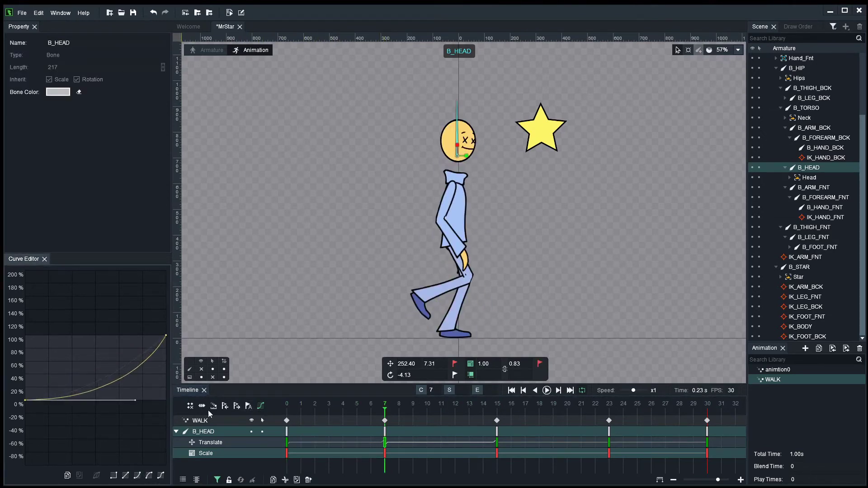
Play back the walk cycle to check the eased head movement, and stop playback.
click(229, 407)
key(space)
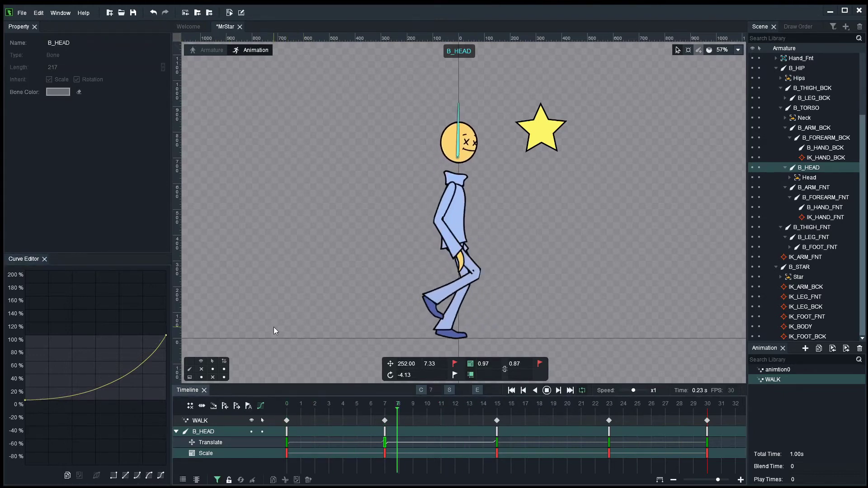
key(space)
Give the frame 15 translation key of B_HEAD an ease-out curve, and lengthen its handle for a steeper start.
drag(286, 404, 479, 411)
click(497, 442)
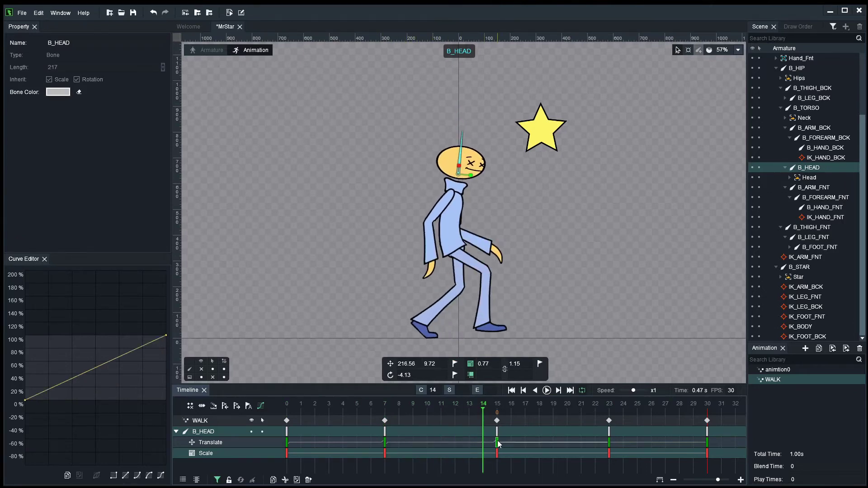
click(137, 475)
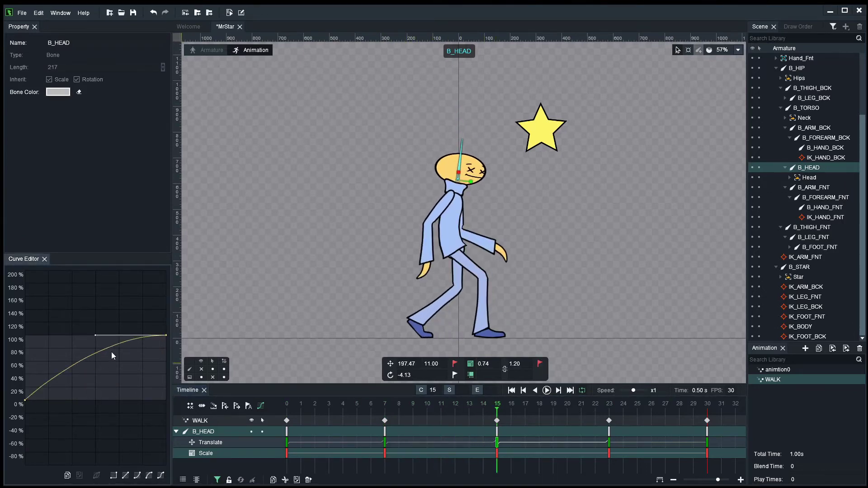
drag(91, 336, 63, 333)
Give the frame 23 translation key of B_HEAD an ease-in curve with a lengthened handle, and play back the walk cycle.
click(608, 442)
drag(72, 378, 145, 402)
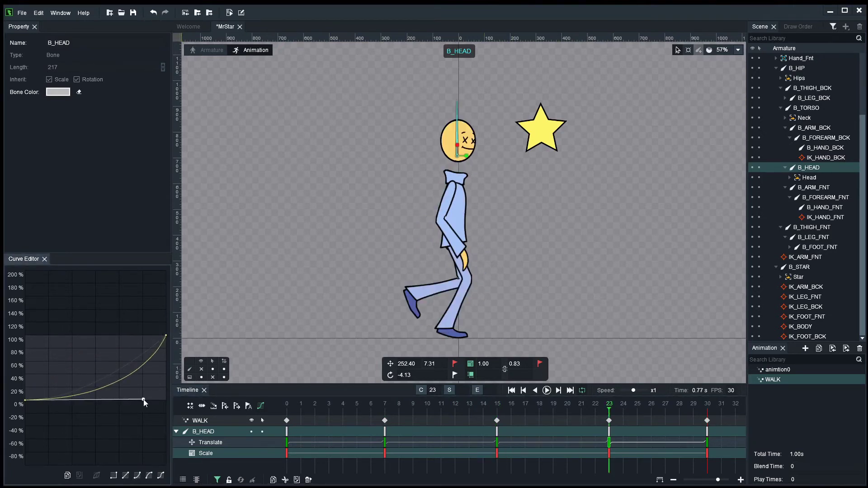
key(space)
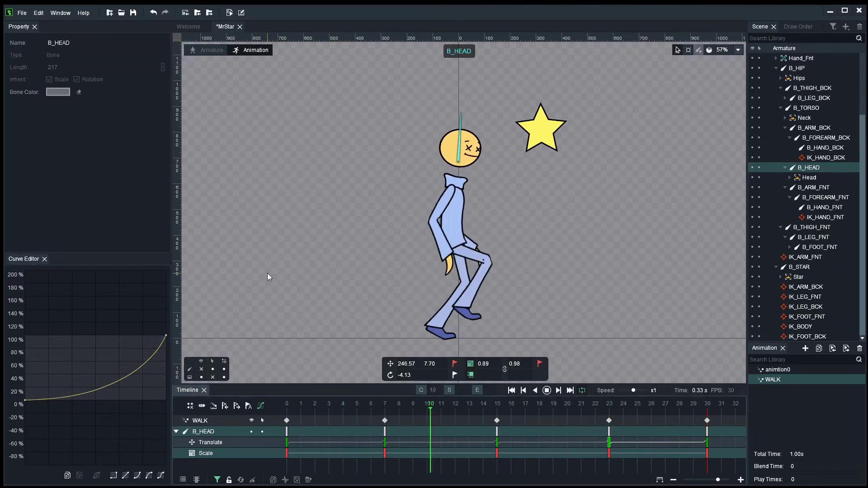
key(space)
Copy the B_HEAD keys at frame 15, and move the originals to frame 14.
click(486, 409)
mouse_move(487, 410)
mouse_down()
mouse_move(495, 410)
mouse_move(488, 411)
mouse_up()
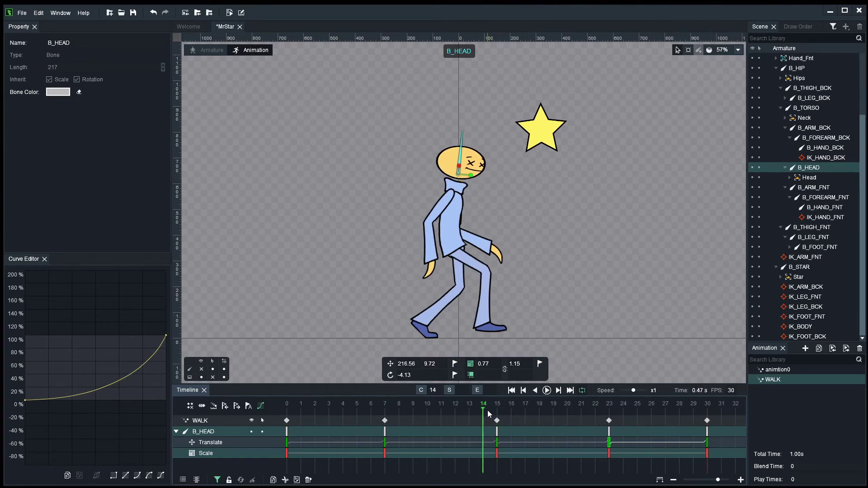
click(496, 420)
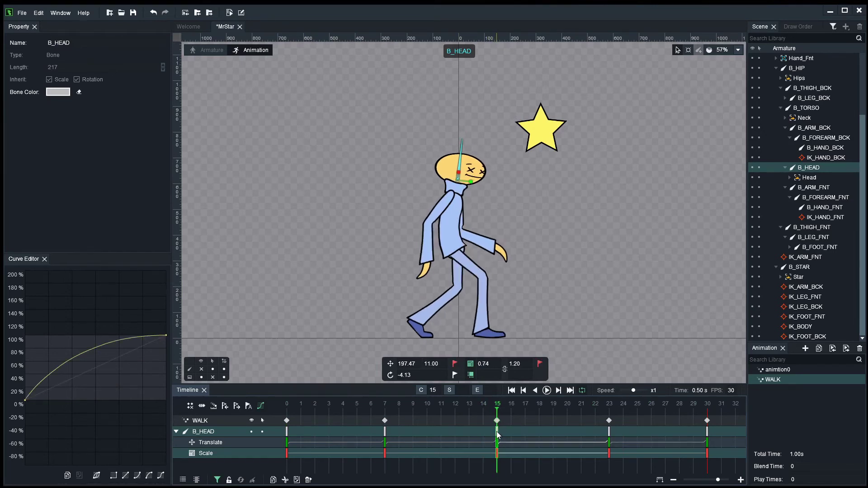
right_click(496, 434)
click(516, 457)
click(484, 411)
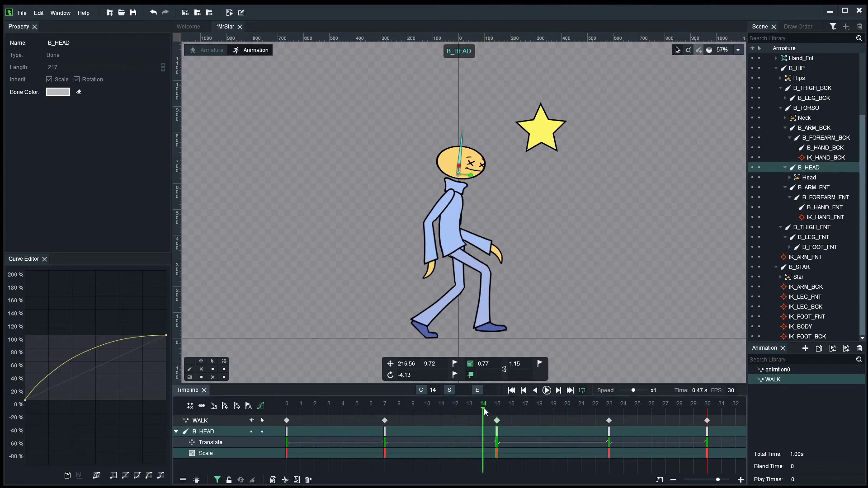
drag(497, 421, 484, 422)
Paste the copied B_HEAD keys at frame 16, and play back the cycle to check the held squash.
click(509, 408)
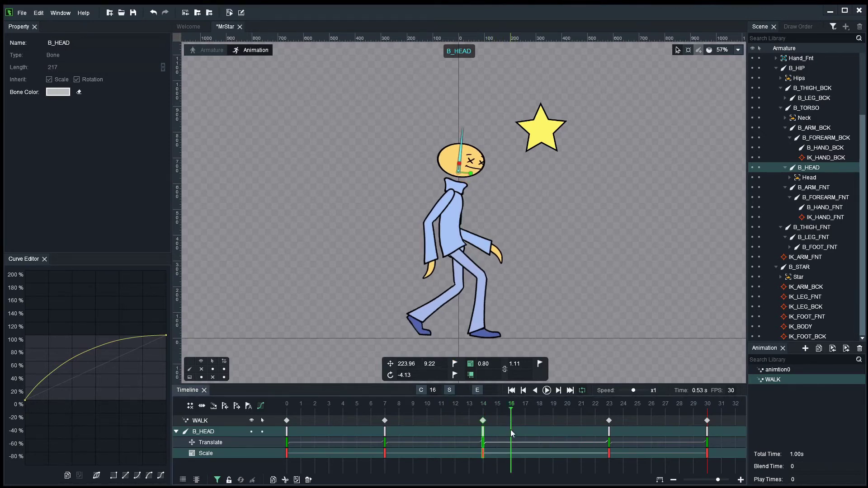
right_click(511, 443)
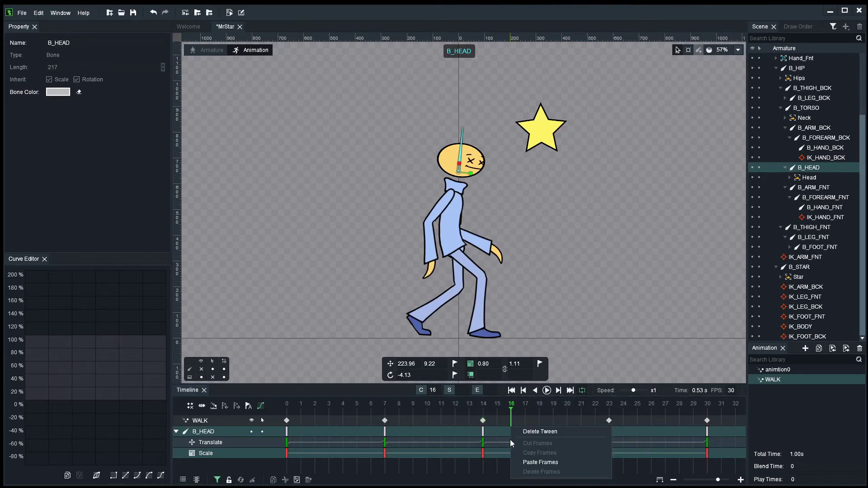
click(527, 460)
key(space)
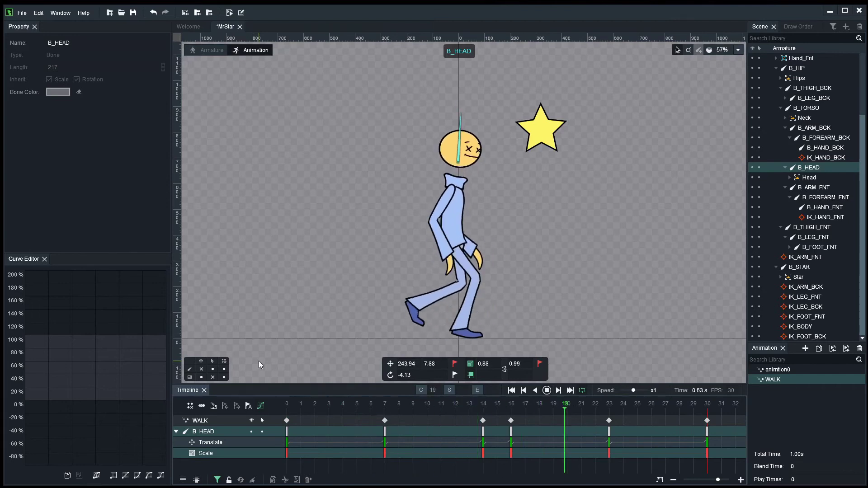
key(space)
Move the frame 0 keys of B_HEAD to frame 1 and the frame 30 keys to frame 29.
drag(486, 409, 223, 409)
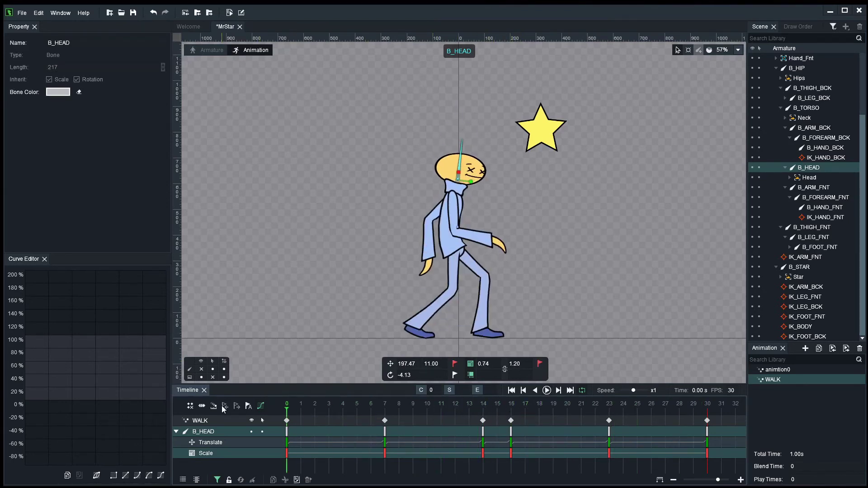
drag(292, 421, 301, 422)
drag(702, 421, 688, 420)
Paste the copied B_HEAD squash keys at frame 0 and at frame 30.
click(300, 409)
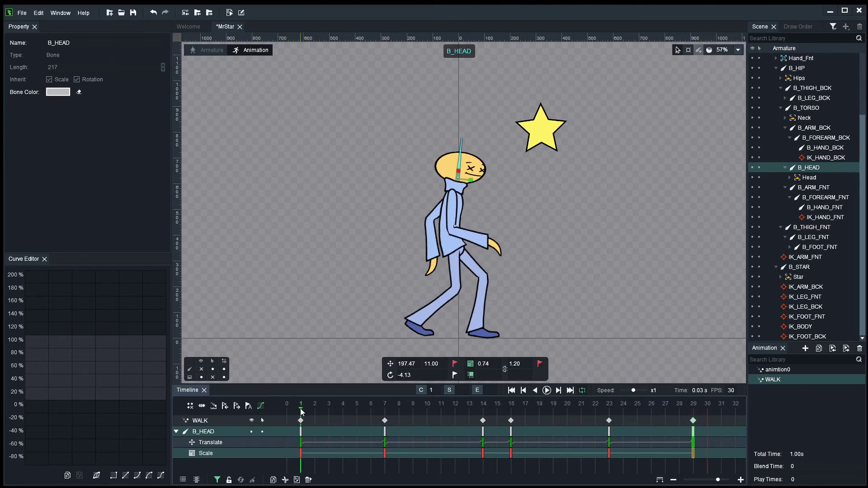
click(286, 409)
right_click(286, 430)
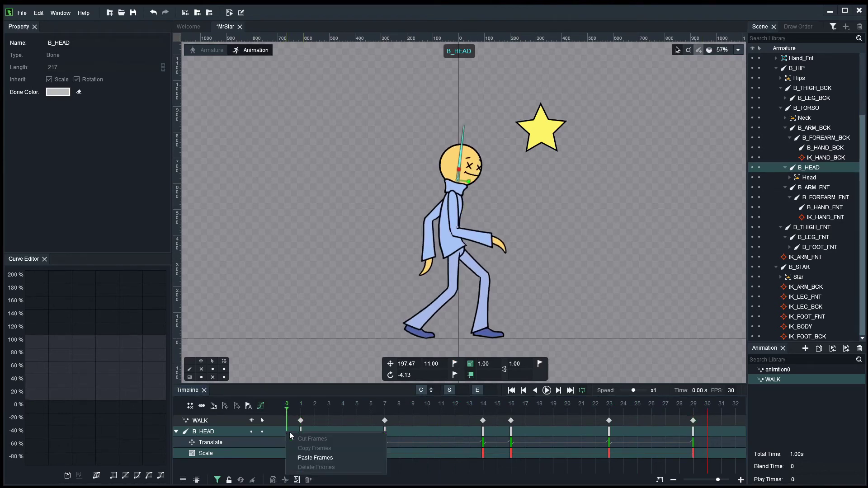
click(303, 457)
click(707, 408)
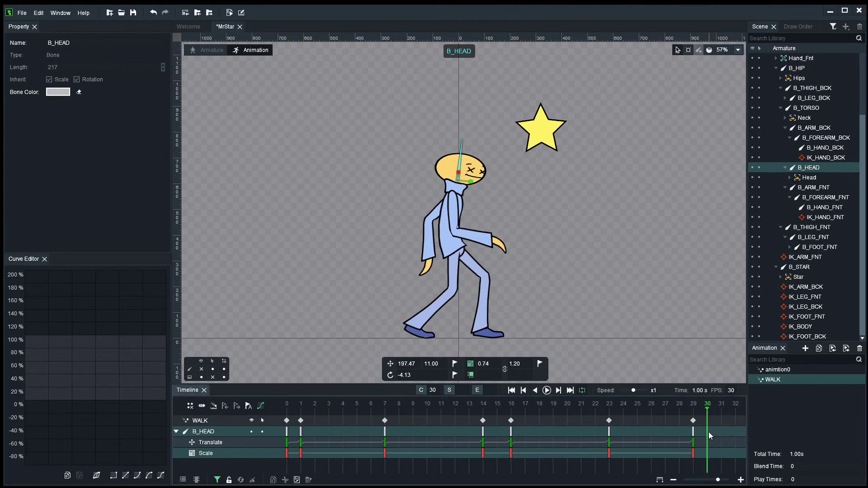
right_click(707, 431)
click(728, 457)
Play back the walk cycle and scrub from frame 1 to frame 16 to check the head's held squash poses.
click(287, 409)
key(space)
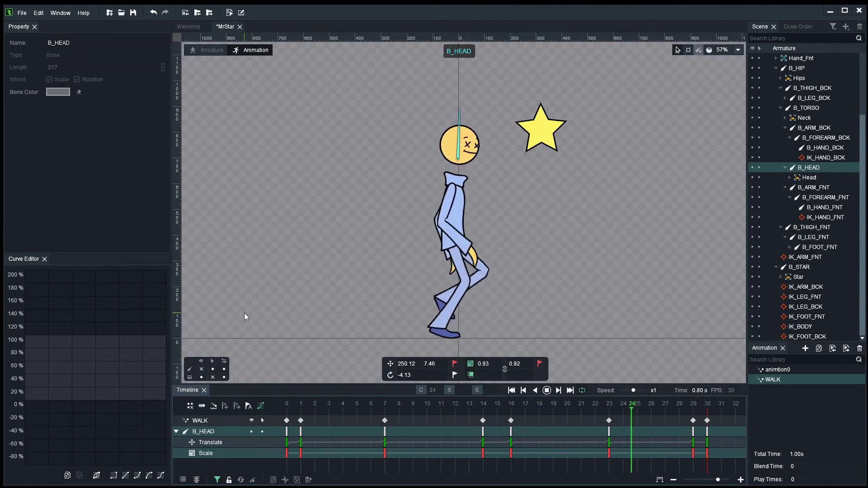
click(301, 408)
drag(302, 410, 514, 432)
Give the frame 16 translation key of B_HEAD an ease-out curve, and stretch its handle almost to the curve's start.
click(512, 443)
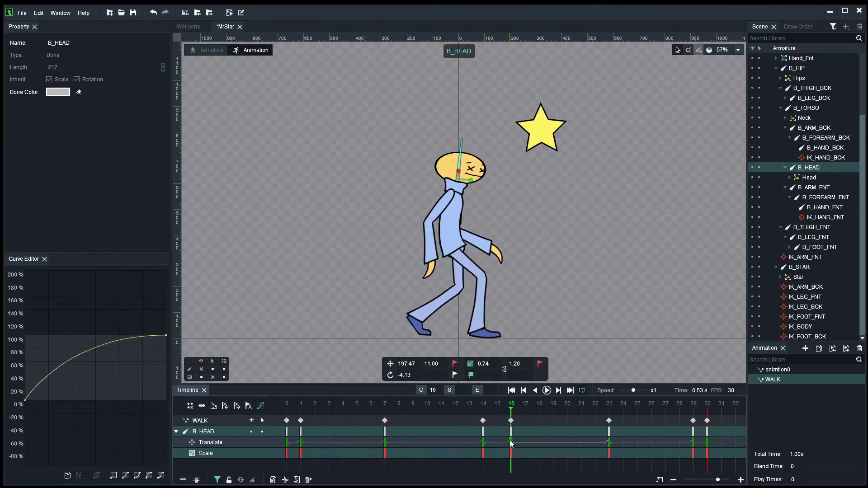
click(160, 476)
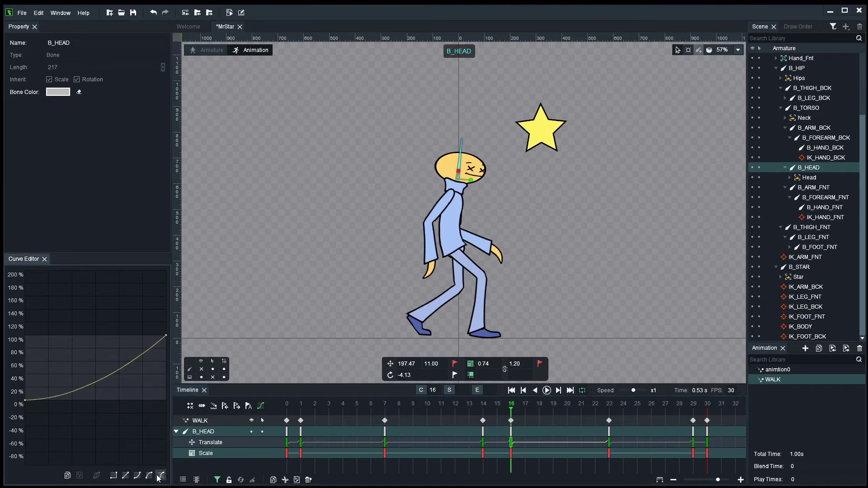
click(152, 477)
drag(94, 334, 28, 335)
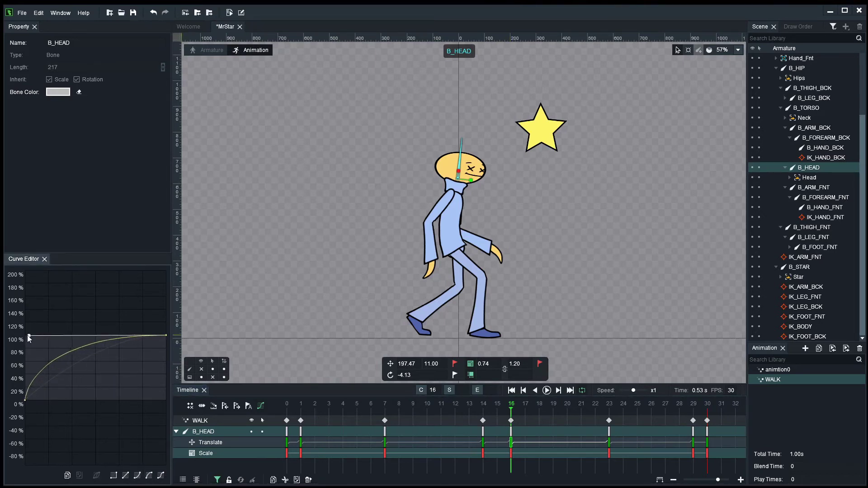
mouse_move(524, 407)
mouse_down()
mouse_move(602, 410)
mouse_move(515, 411)
mouse_up()
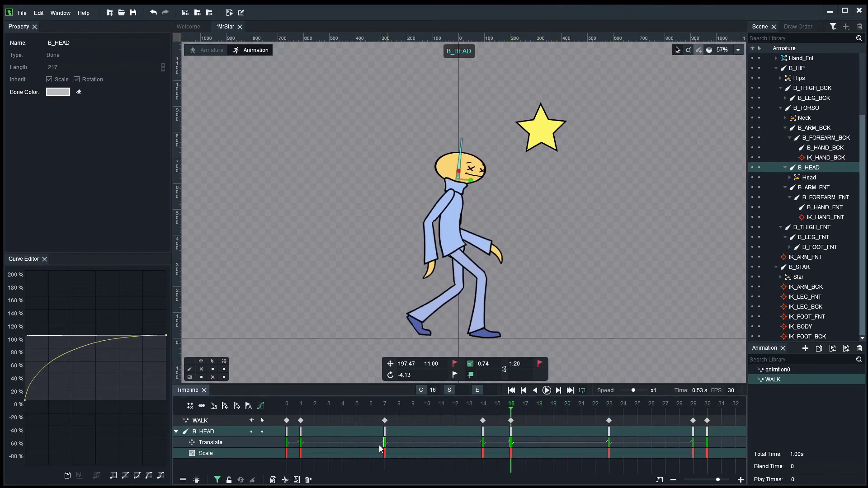
Steepen the ease-out curve of B_HEAD's frame 1 translation key, then play back and scrub to check the head movement.
click(300, 441)
drag(42, 335, 30, 338)
key(space)
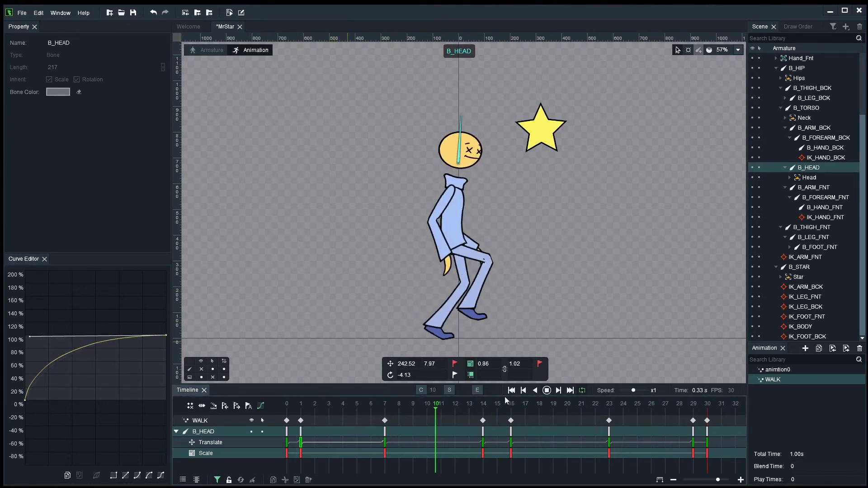
key(space)
drag(475, 408, 508, 430)
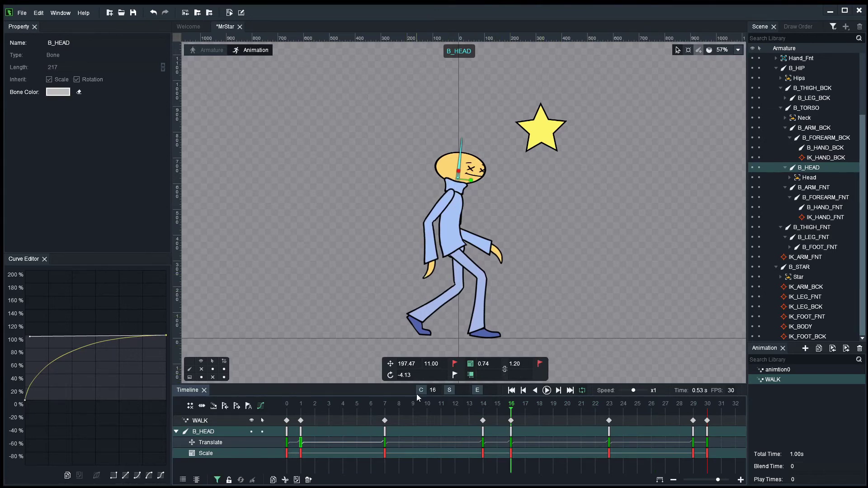
Inspect the curve of B_HEAD's frame 1 scale key, and scrub and play back the cycle to check the squash timing.
click(302, 454)
drag(304, 412, 460, 416)
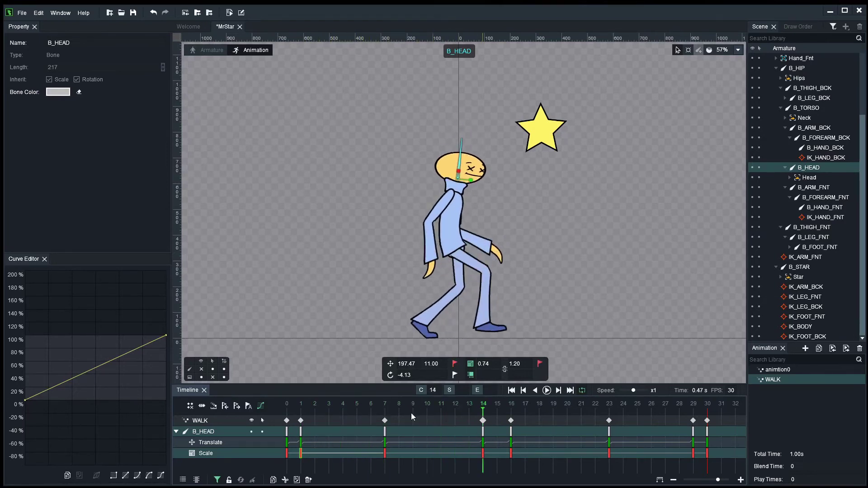
key(space)
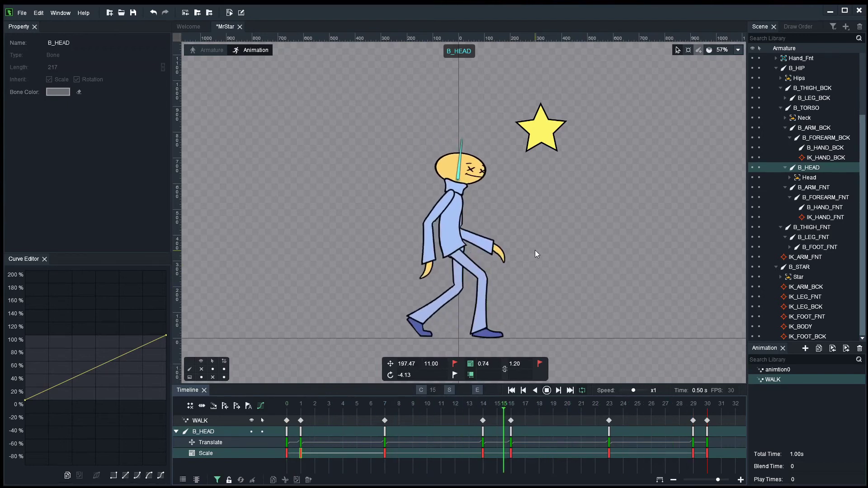
scroll(532, 231, up, 2)
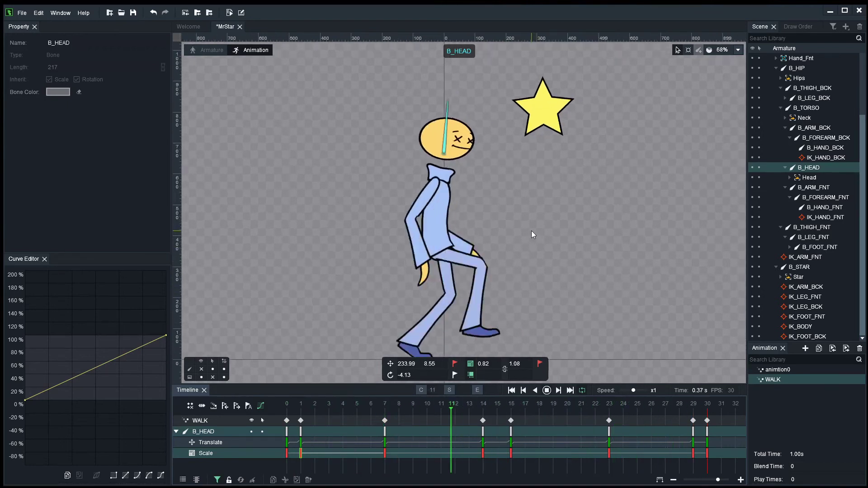
key(space)
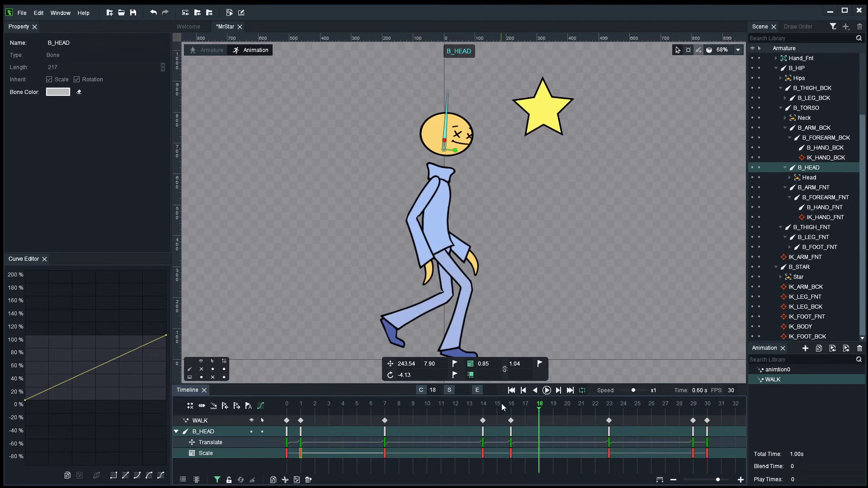
Deselect the head bone, save the project, and play back the complete walk cycle.
scroll(531, 274, down, 2)
click(589, 250)
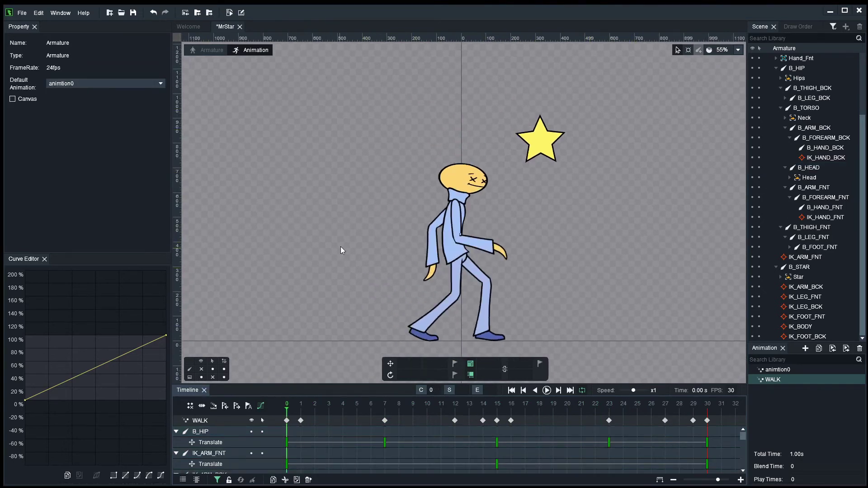
key(ctrl+s)
key(space)
scroll(577, 252, up, 2)
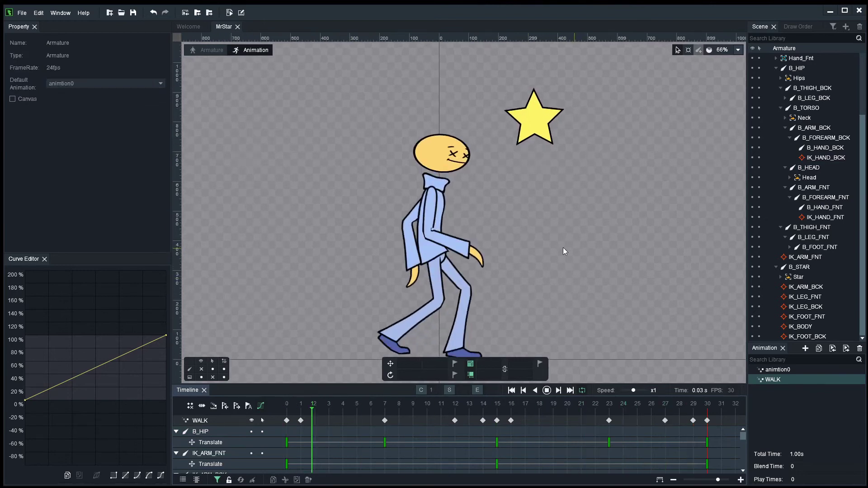
key(space)
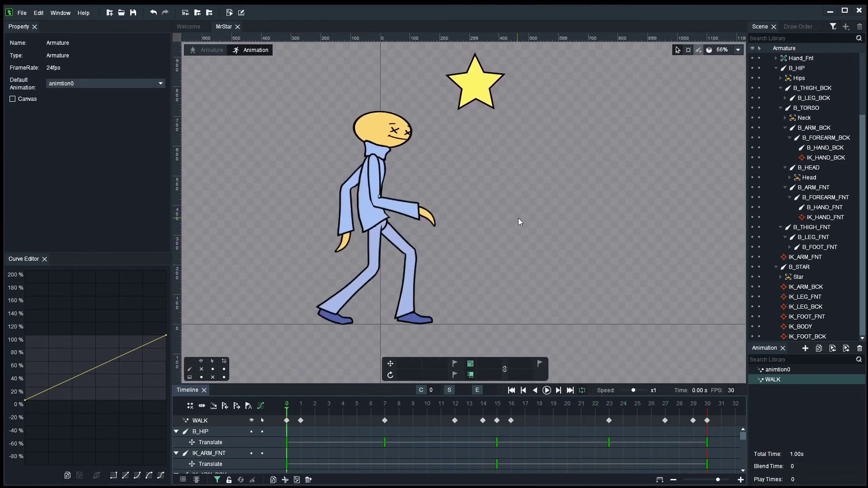
Show the bones, and at frame 0 move B_STAR behind the character to about -379, -526 and key its translation.
click(200, 370)
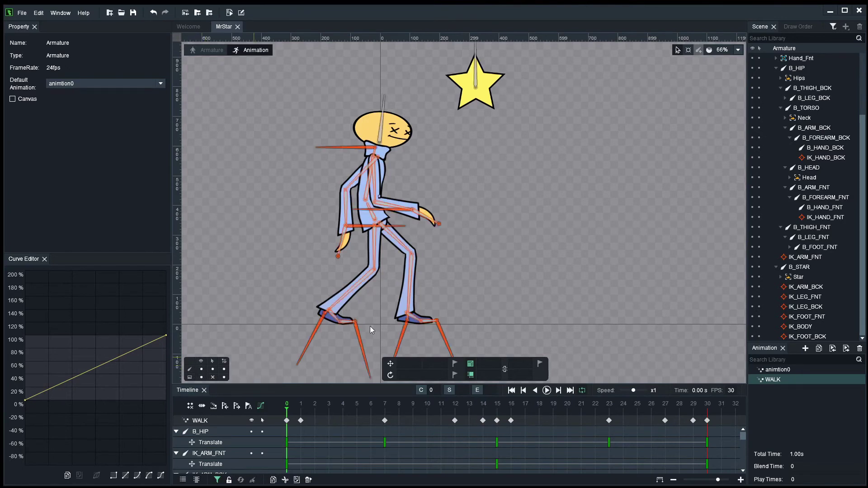
click(475, 83)
scroll(552, 181, down, 2)
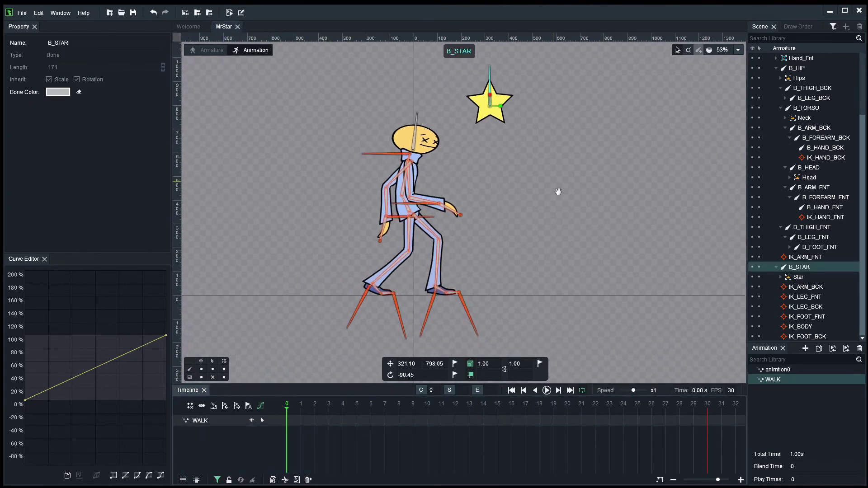
click(391, 364)
drag(523, 168, 351, 244)
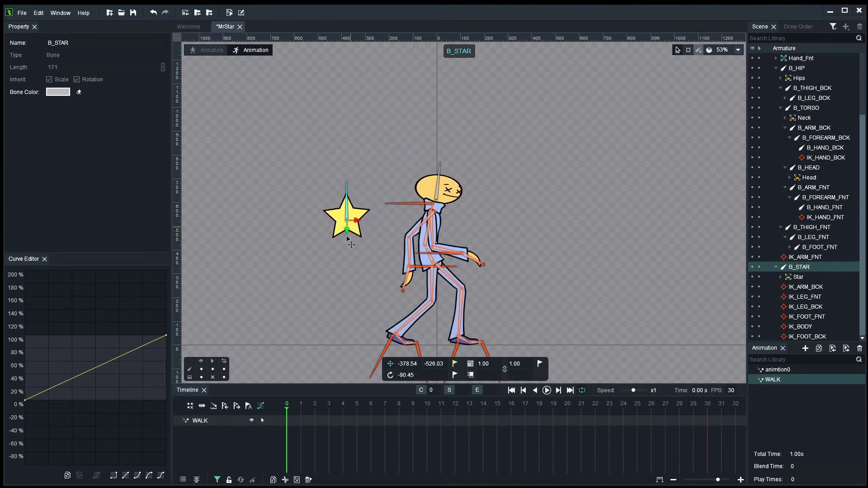
click(454, 364)
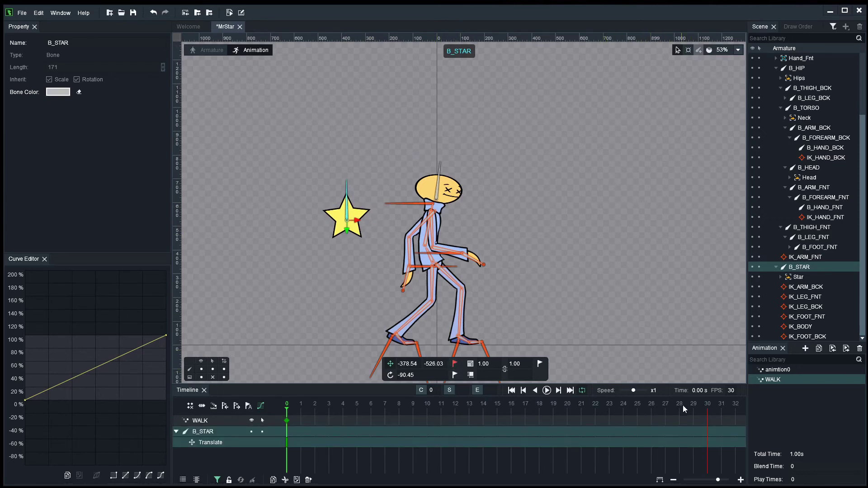
At frame 15, move B_STAR in front of the character to about 354, -731 and key its translation.
click(707, 404)
click(539, 364)
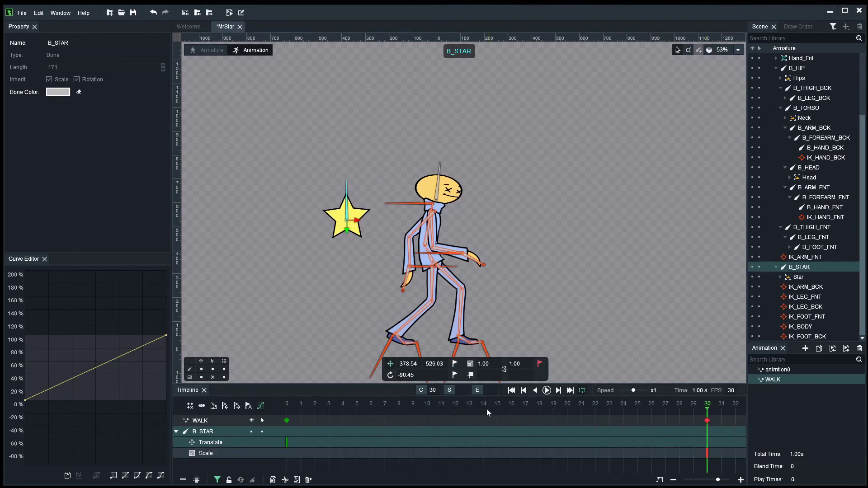
click(496, 404)
drag(368, 225, 522, 190)
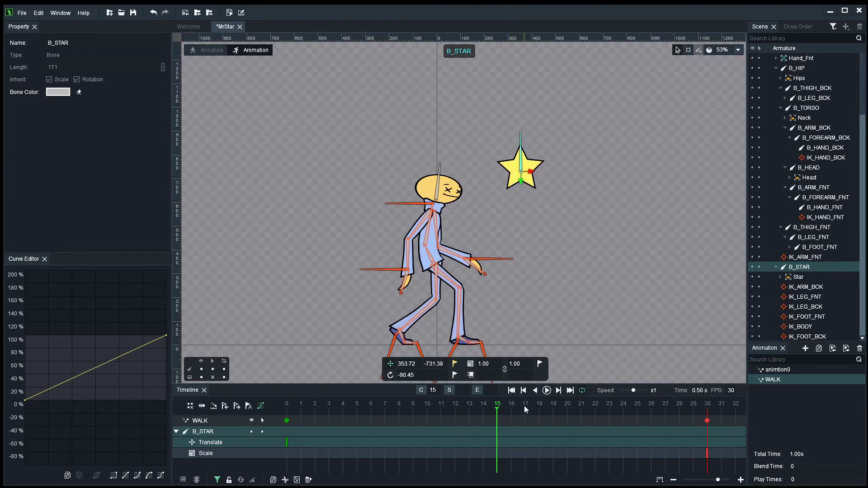
click(454, 363)
Remove B_STAR's scale key at frame 30 and copy its frame 0 translation key to frame 30.
click(707, 452)
click(288, 442)
right_click(288, 442)
click(314, 454)
click(707, 409)
right_click(707, 439)
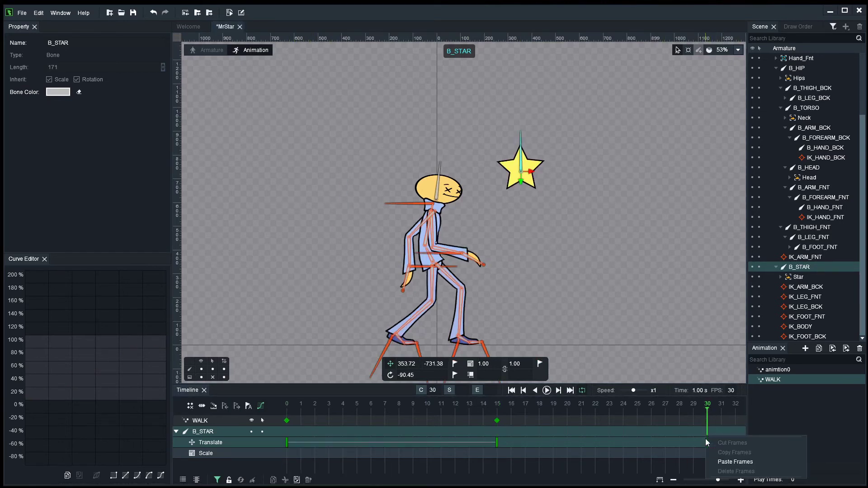
right_click(707, 428)
click(726, 453)
click(351, 423)
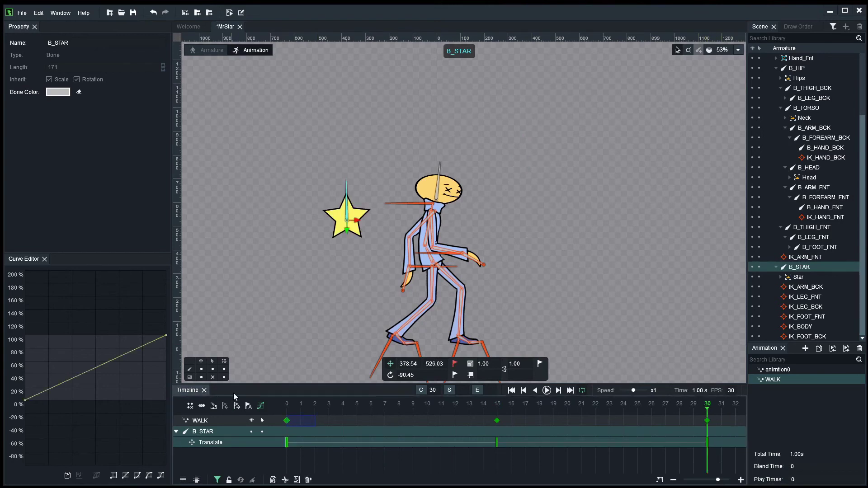
Play back the cycle to check the star's movement, return to frame 0, and deselect the bone.
key(space)
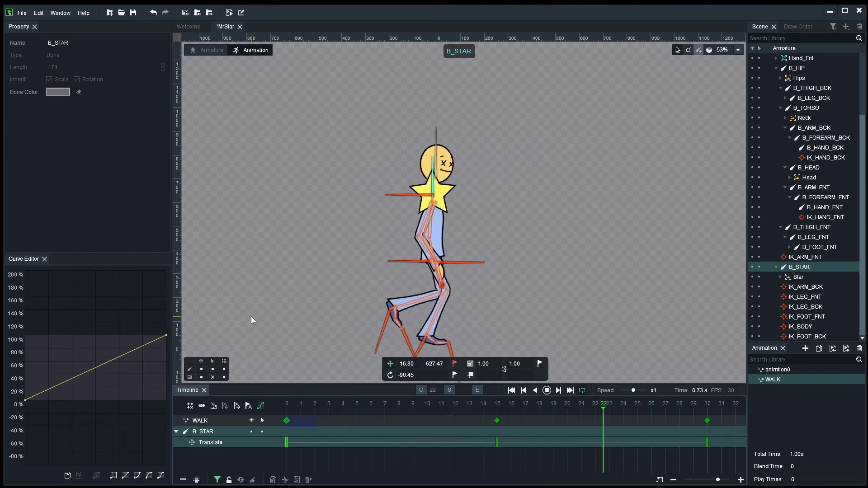
drag(320, 404, 278, 404)
click(310, 275)
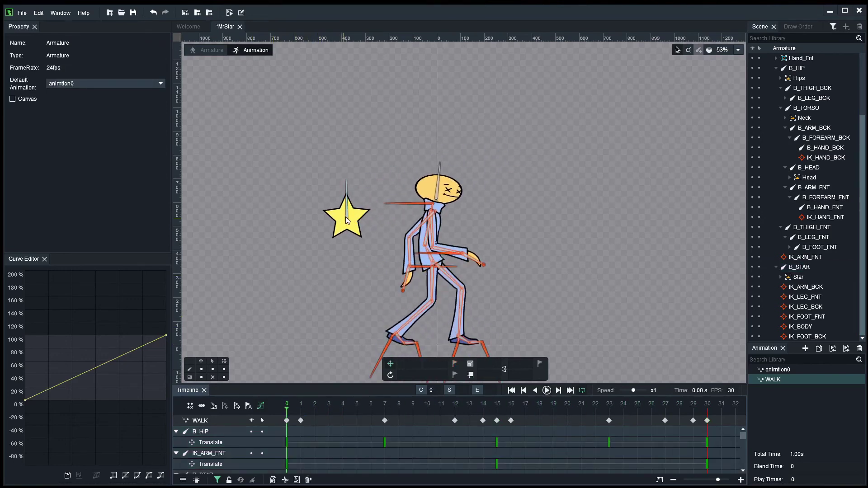
Key B_STAR's scale at 1.00 on frames 0, 15 and 30.
click(345, 218)
drag(324, 403, 271, 408)
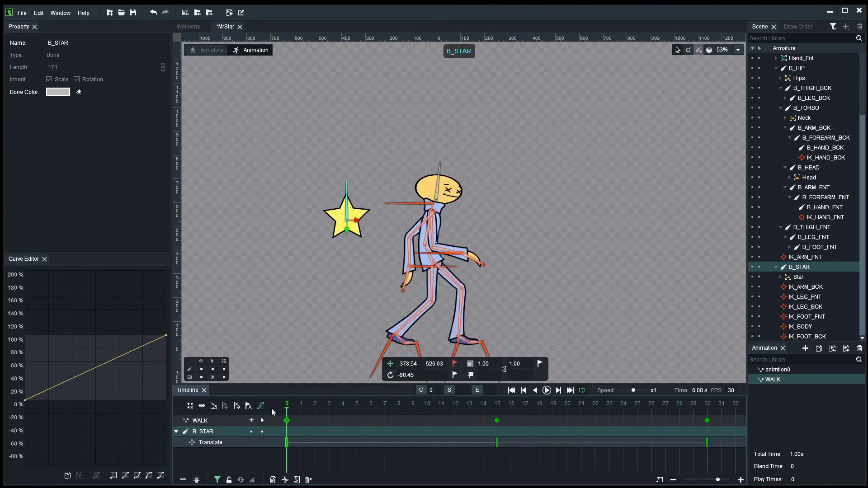
click(540, 363)
click(497, 409)
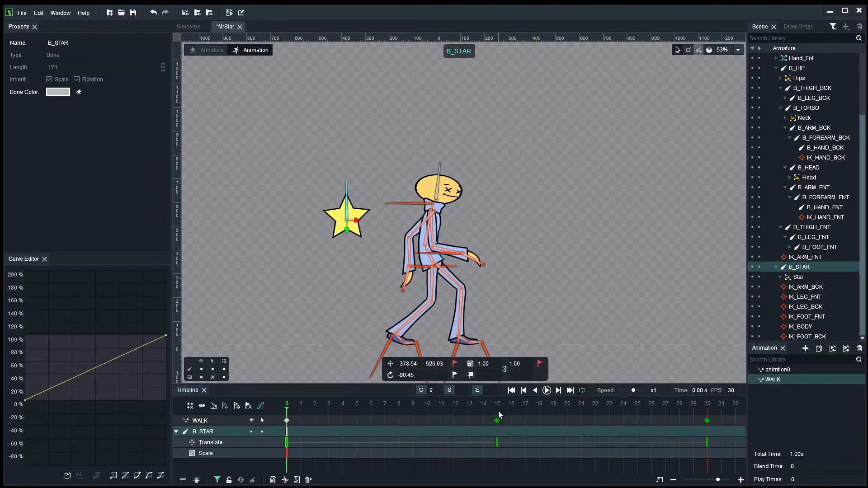
click(539, 364)
click(707, 410)
click(539, 364)
click(390, 412)
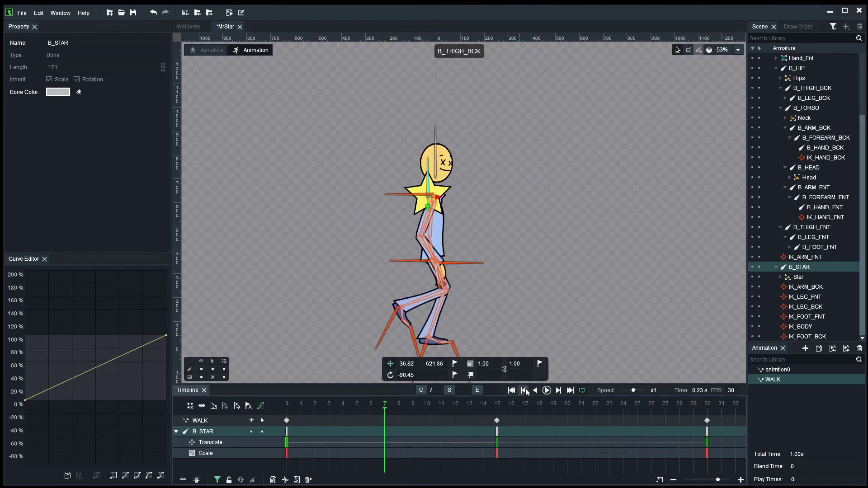
drag(491, 366, 495, 364)
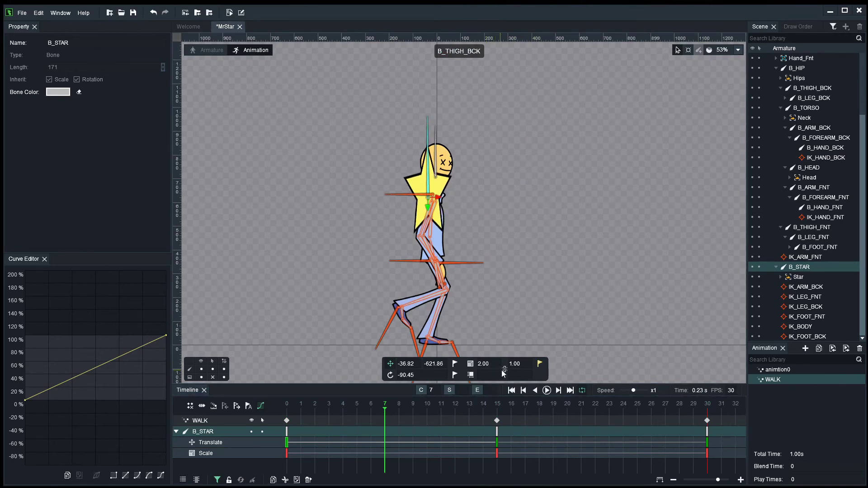
click(470, 317)
click(388, 411)
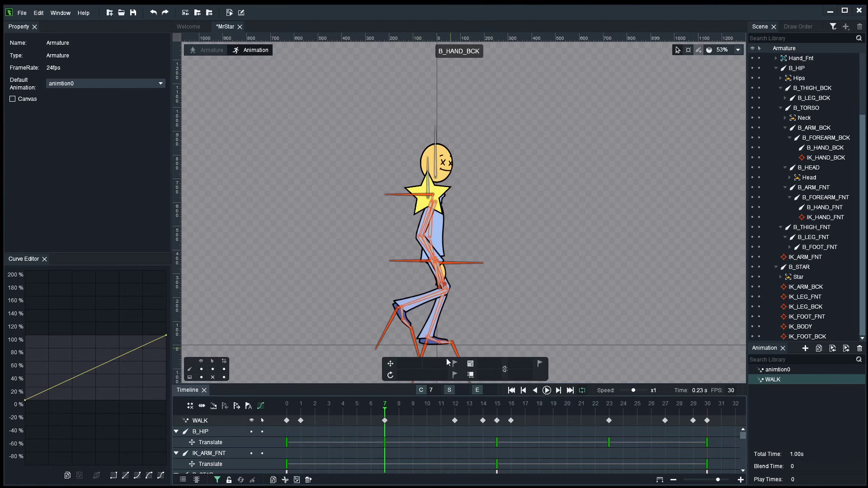
right_click(505, 179)
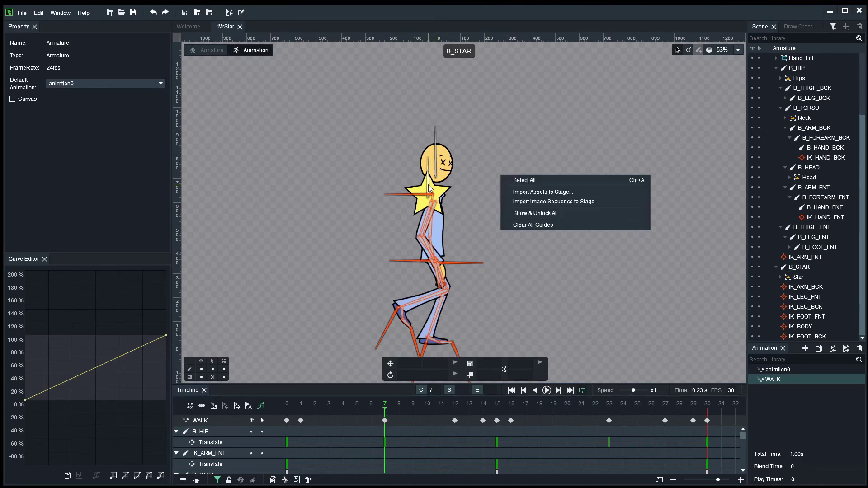
Scale B_STAR uniformly to about 0.62 at frame 7 and about 1.81 at frame 23, keying the scale on both frames.
click(427, 194)
drag(421, 192, 415, 189)
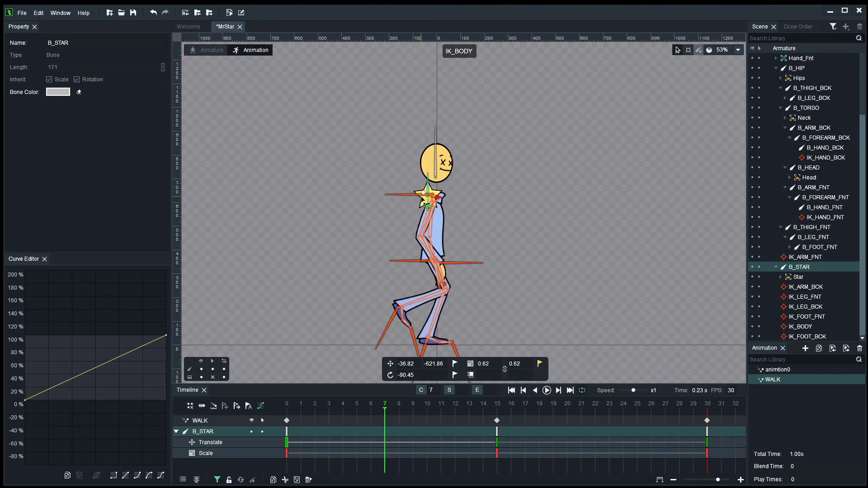
click(603, 408)
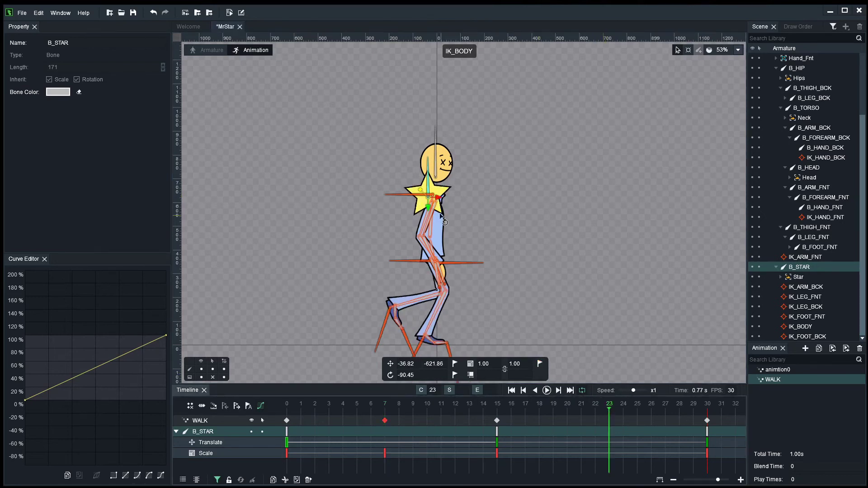
drag(427, 195, 411, 188)
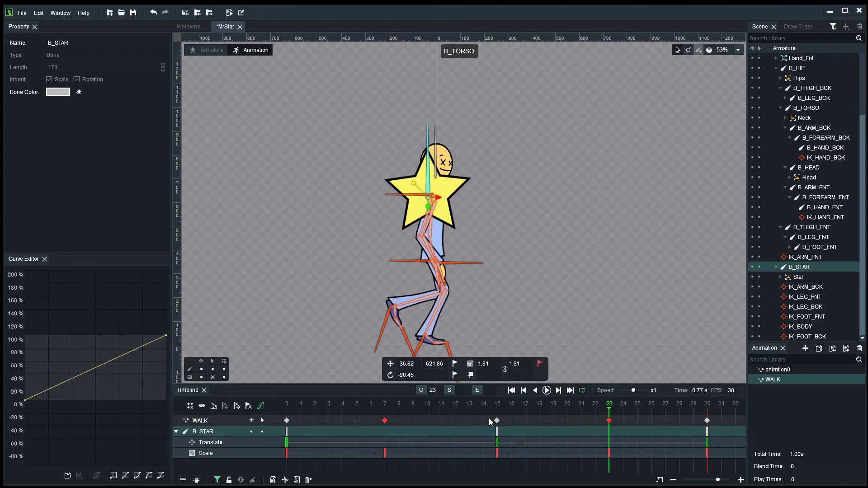
Play back the cycle and scrub to frame 7 to check how the star's size and layering change.
key(space)
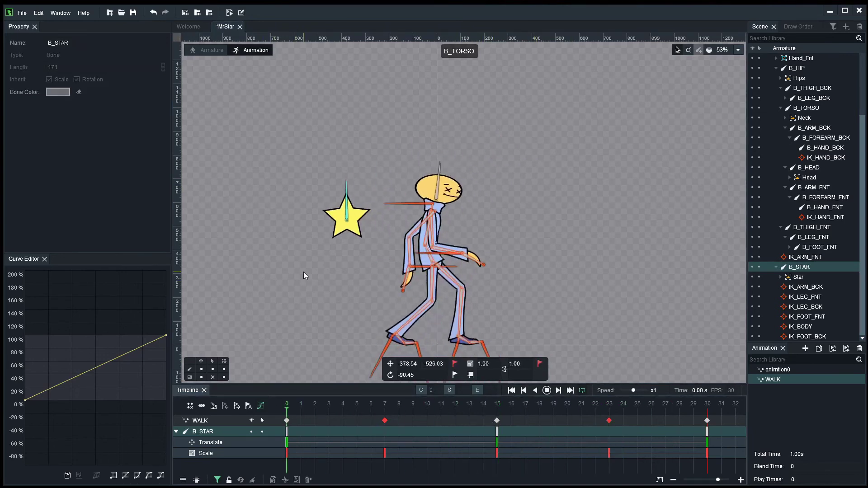
drag(300, 411, 385, 413)
click(510, 206)
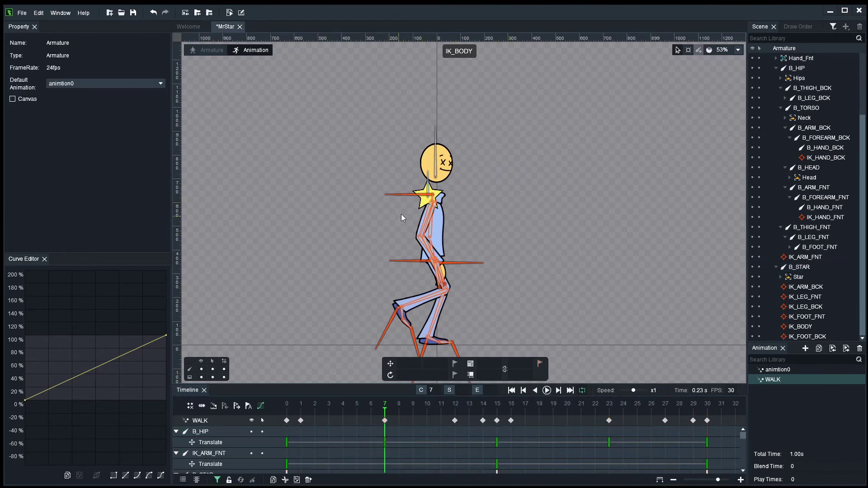
Select the Star slot and key the draw order at frame 0 with Star in front of all body parts.
click(421, 206)
click(286, 411)
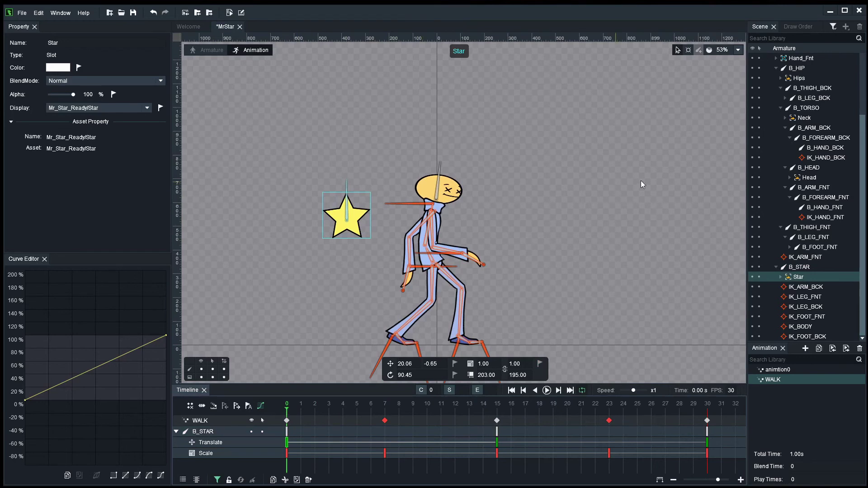
click(796, 27)
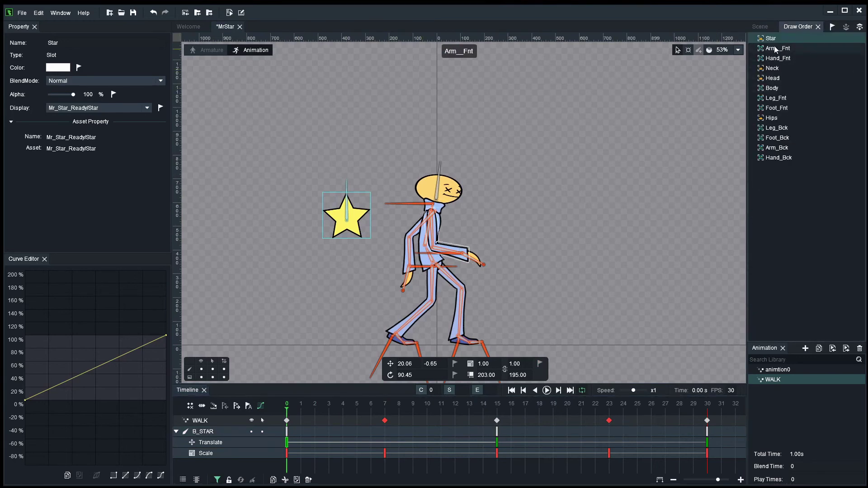
mouse_move(773, 43)
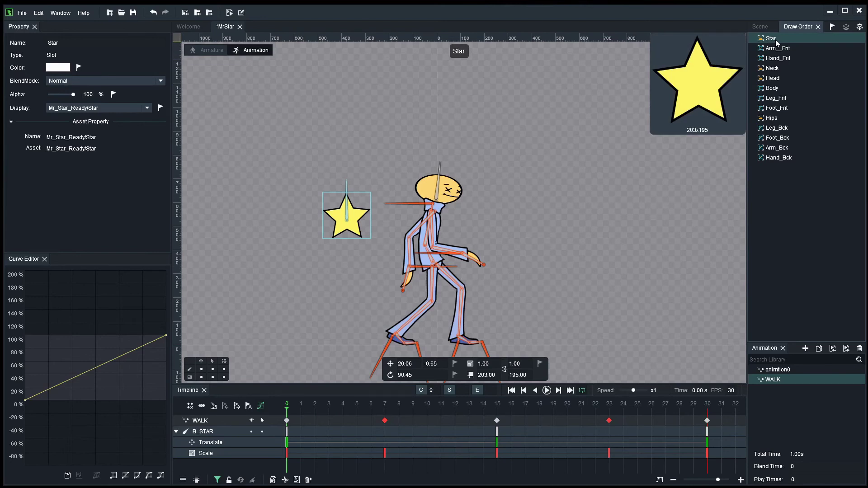
click(832, 27)
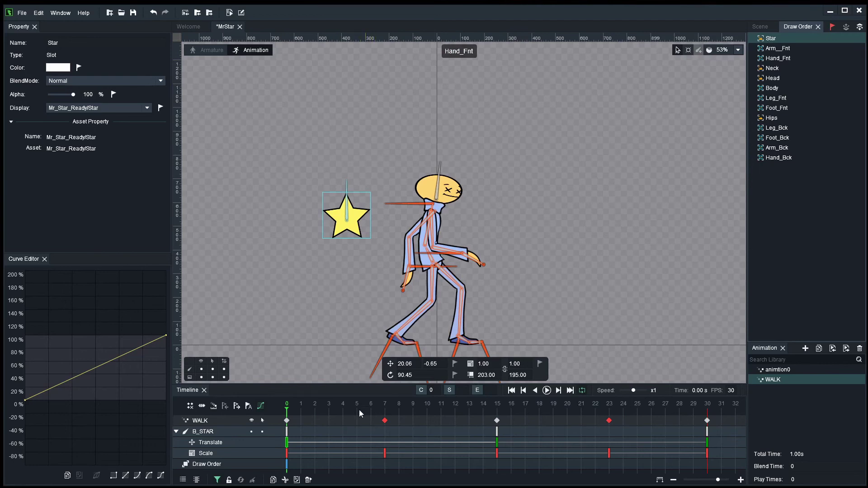
Key the draw order with Star behind all body parts at frame 4 and in front of them again at frame 15.
click(343, 410)
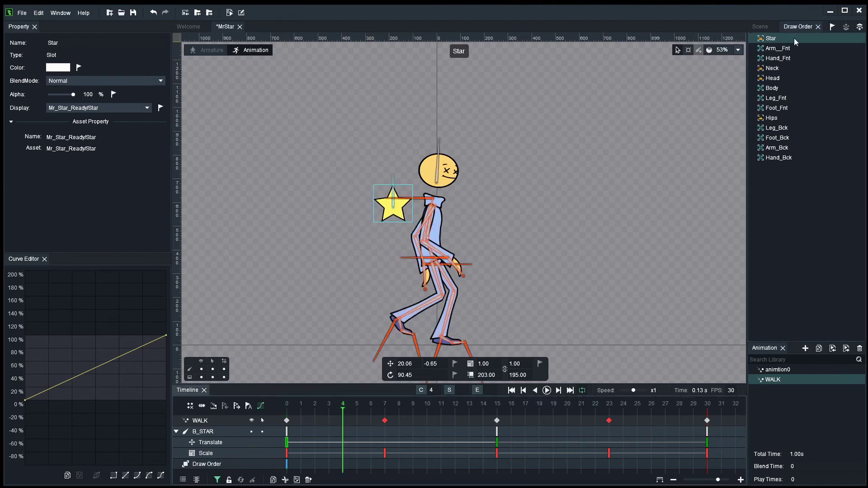
mouse_move(802, 38)
mouse_down()
mouse_move(810, 137)
mouse_move(803, 166)
mouse_move(789, 150)
mouse_move(770, 46)
mouse_move(790, 163)
mouse_up()
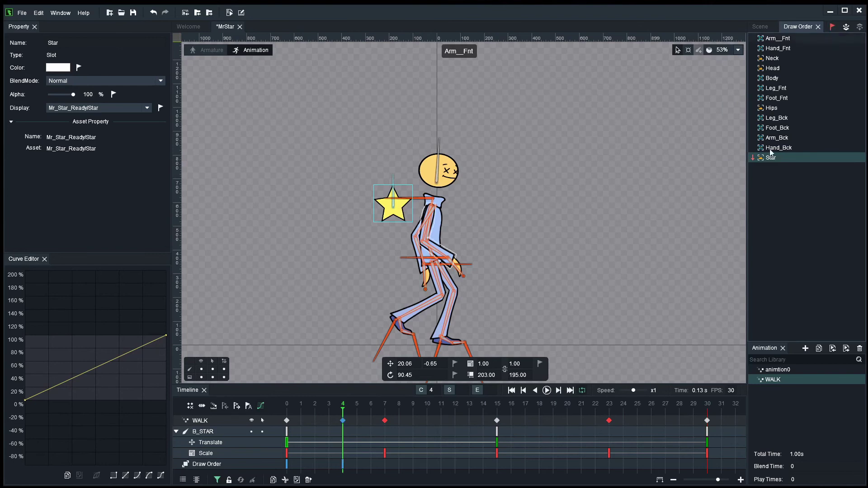
drag(349, 414, 497, 416)
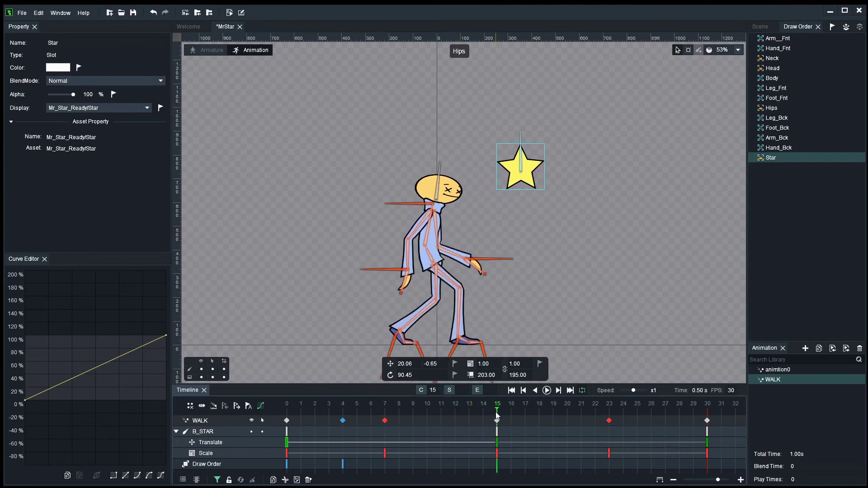
drag(785, 159, 796, 36)
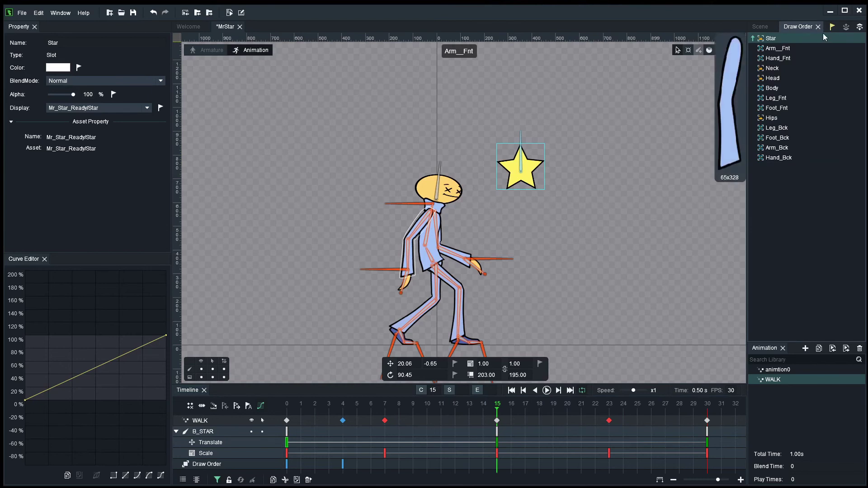
Hide the bones and play back the cycle to check the star passing behind and in front of the character.
click(677, 240)
drag(446, 410, 237, 382)
key(Return)
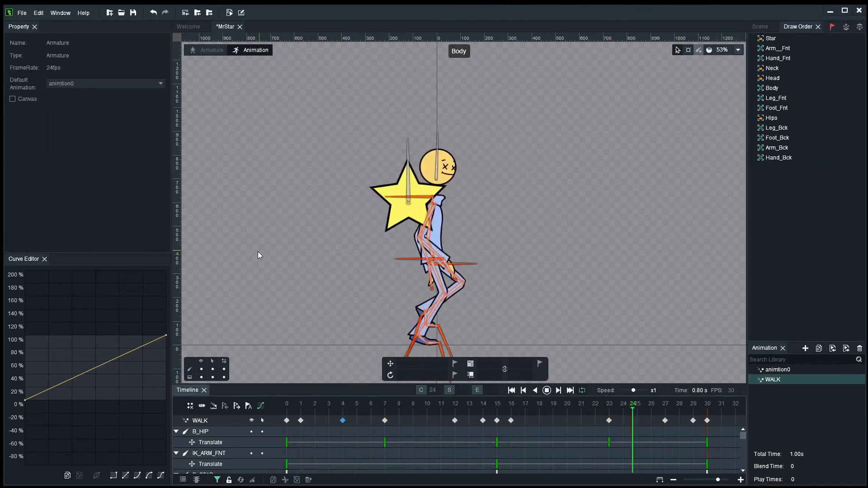
click(204, 370)
scroll(577, 254, up, 3)
drag(574, 253, 537, 216)
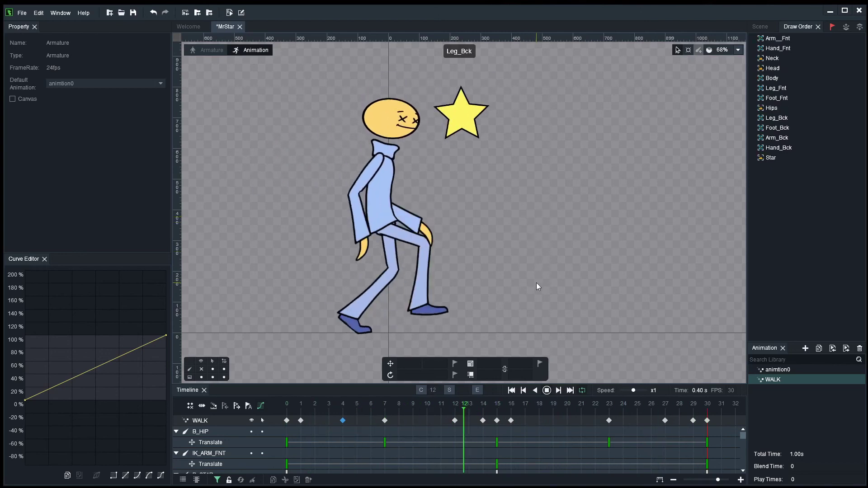
scroll(513, 290, down, 2)
key(space)
Enlarge the timeline area to show the tracks of more animated bones.
scroll(638, 331, down, 2)
drag(615, 289, 594, 228)
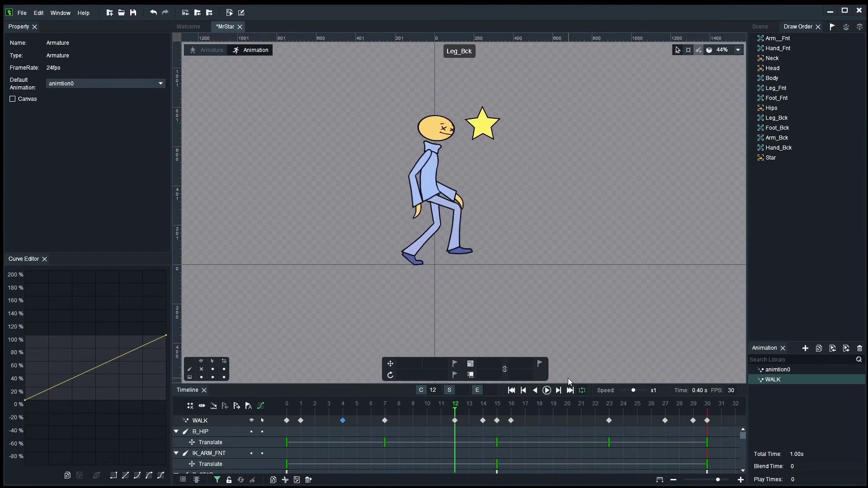
drag(602, 385, 605, 257)
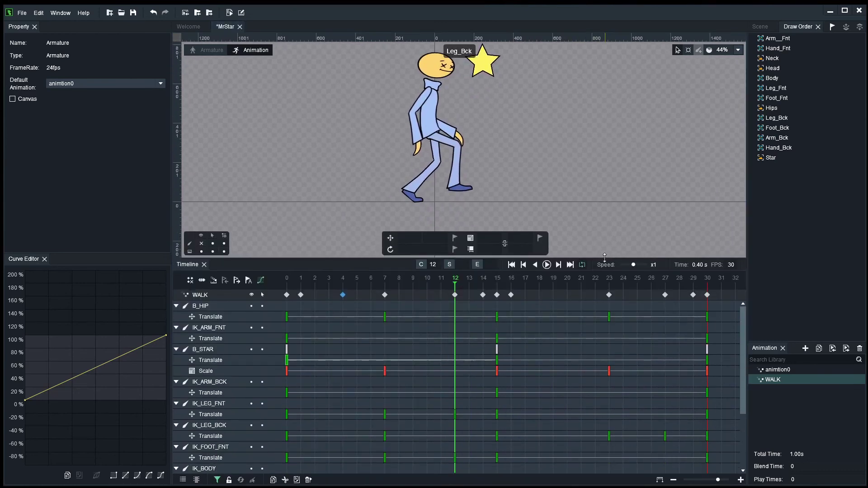
Try compressing all of WALK's keyframes to end at frame 20, and undo the change after playing back the faster cycle.
drag(719, 292, 286, 317)
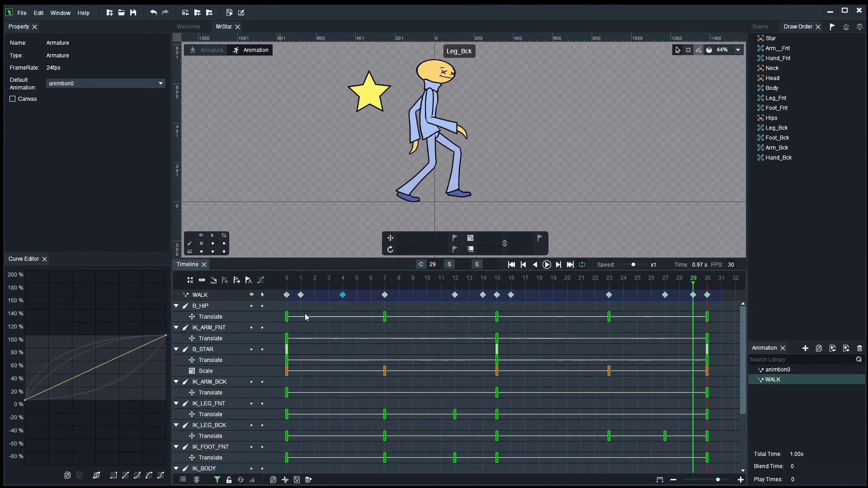
drag(721, 296, 575, 299)
right_click(604, 213)
drag(512, 281, 227, 288)
key(Return)
drag(602, 139, 481, 171)
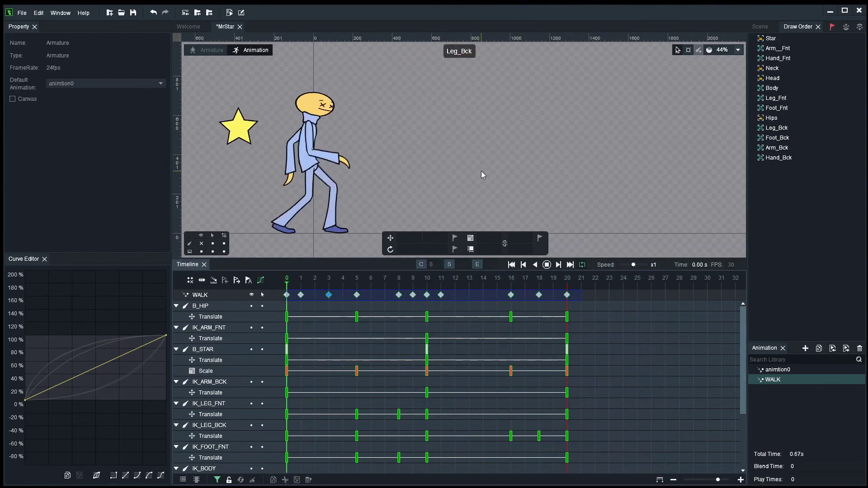
key(space)
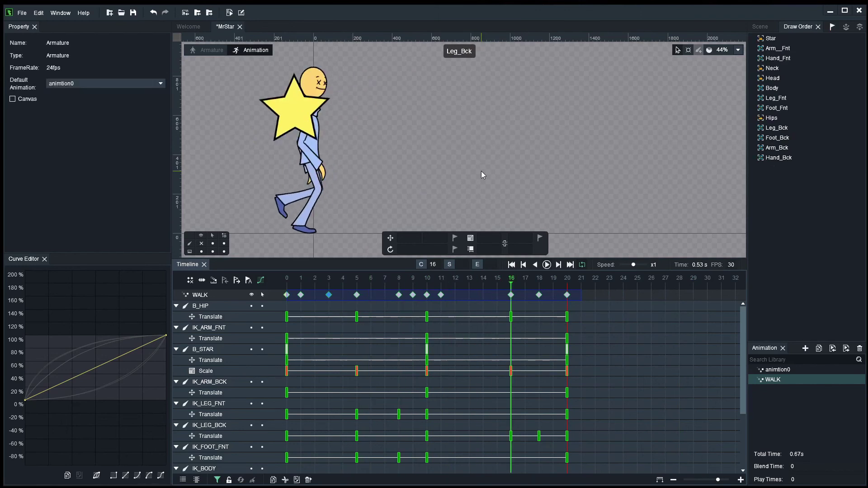
key(ctrl+z)
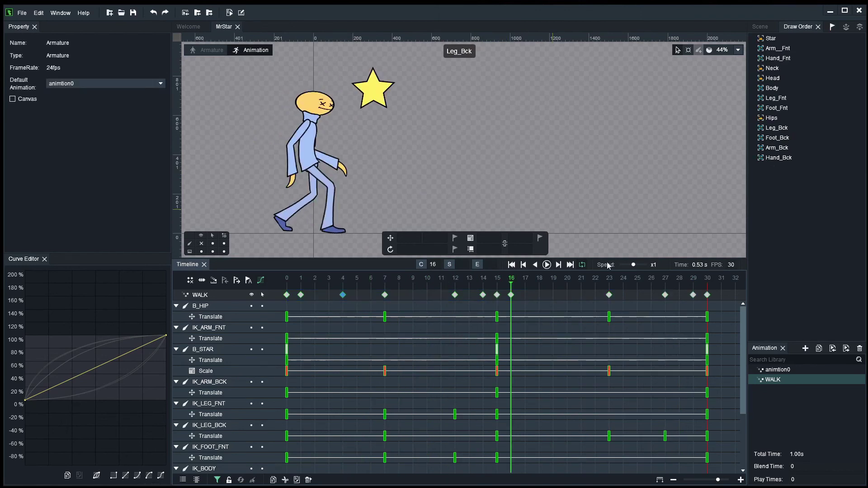
Rename the WALK animation as WALK_30fps.
double_click(776, 380)
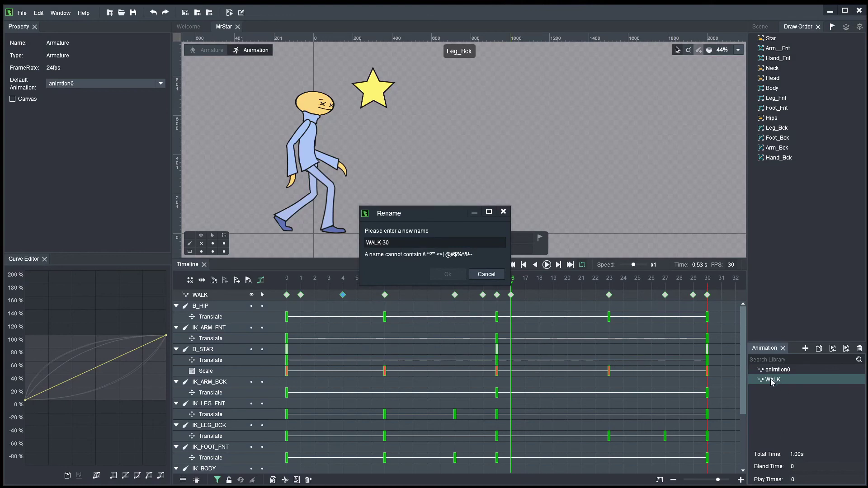
triple_click(384, 244)
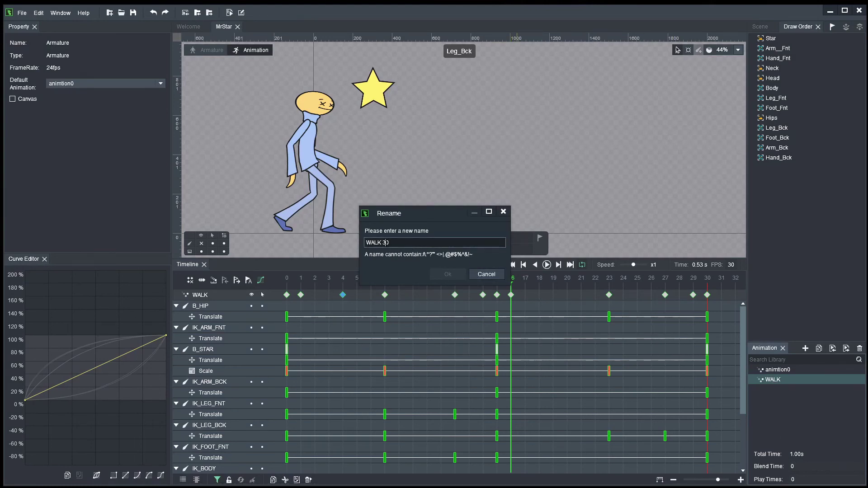
key(BackSpace)
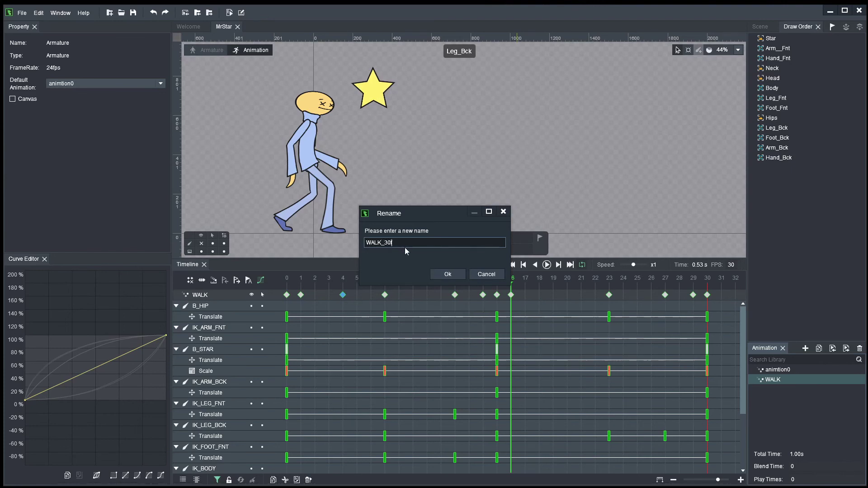
click(446, 275)
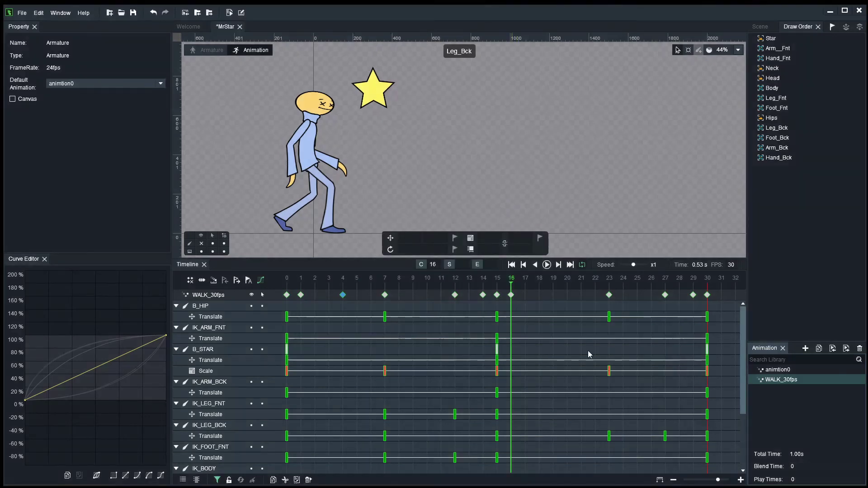
Duplicate the WALK_30fps animation and rename the copy as WALK_20fps.
right_click(796, 382)
click(791, 394)
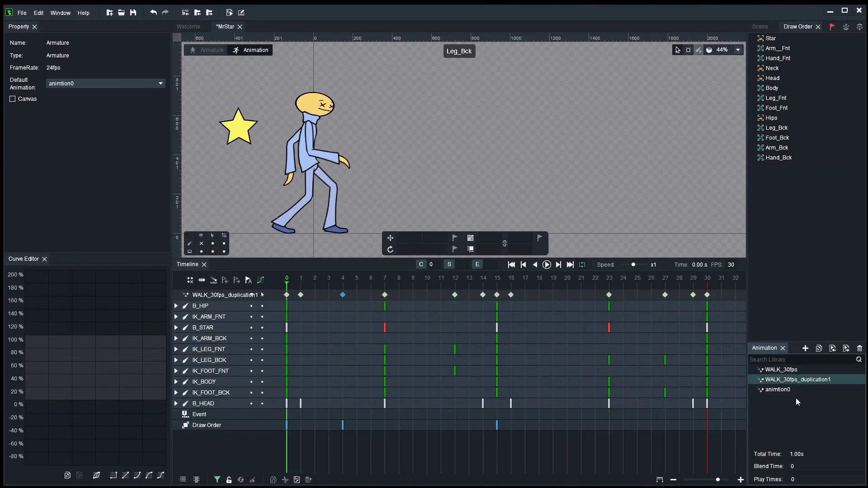
double_click(803, 381)
click(410, 243)
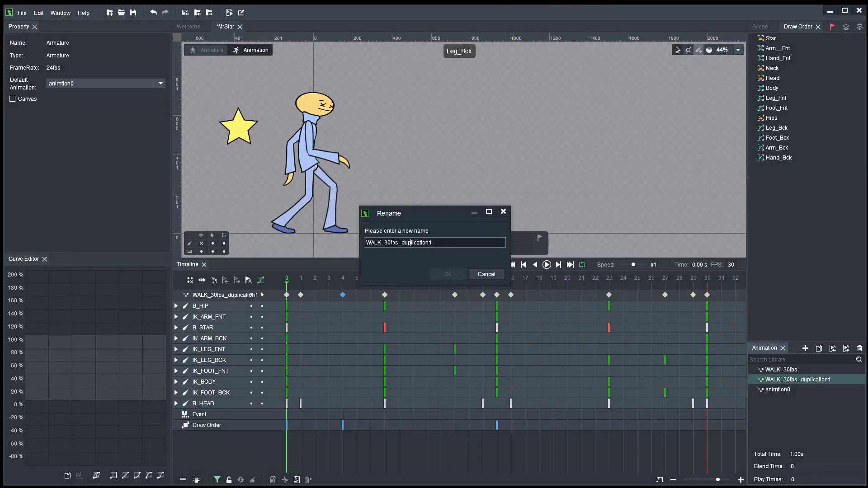
key(BackSpace)
key(BackSpace)
click(450, 277)
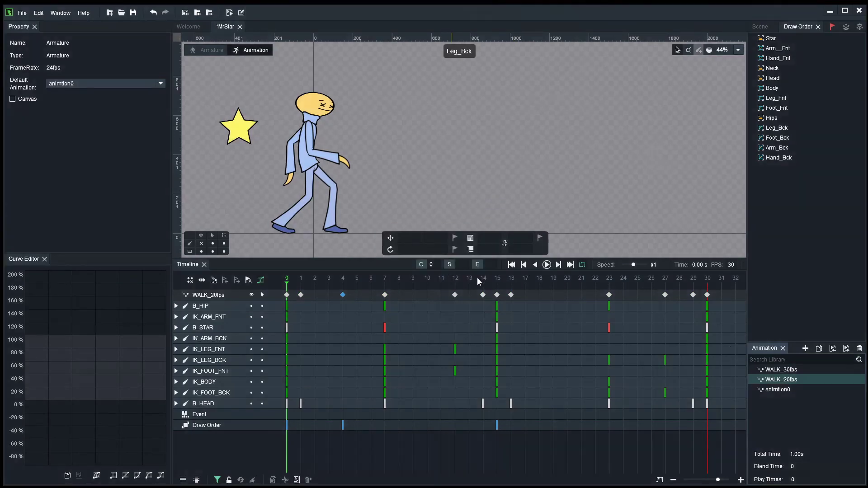
Compress all of WALK_20fps's keyframes proportionally so the cycle ends at frame 20, and clear the keyframe selection.
click(788, 372)
click(788, 378)
click(708, 295)
drag(691, 301, 275, 315)
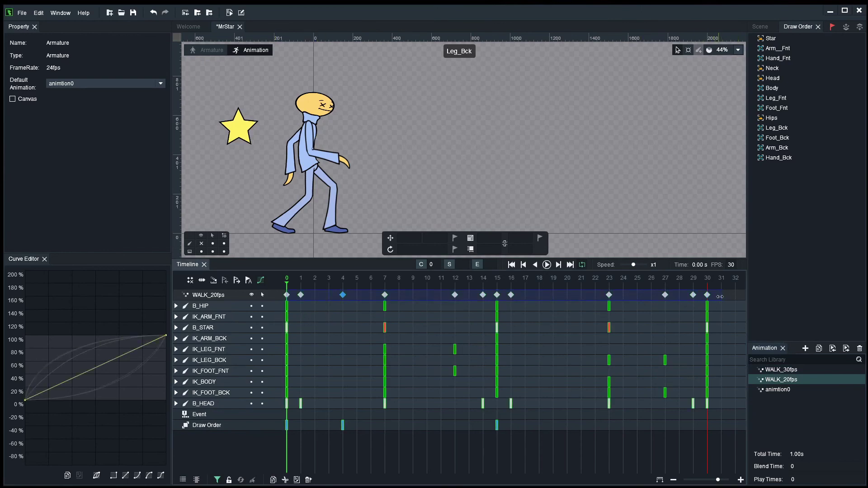
drag(714, 295, 581, 303)
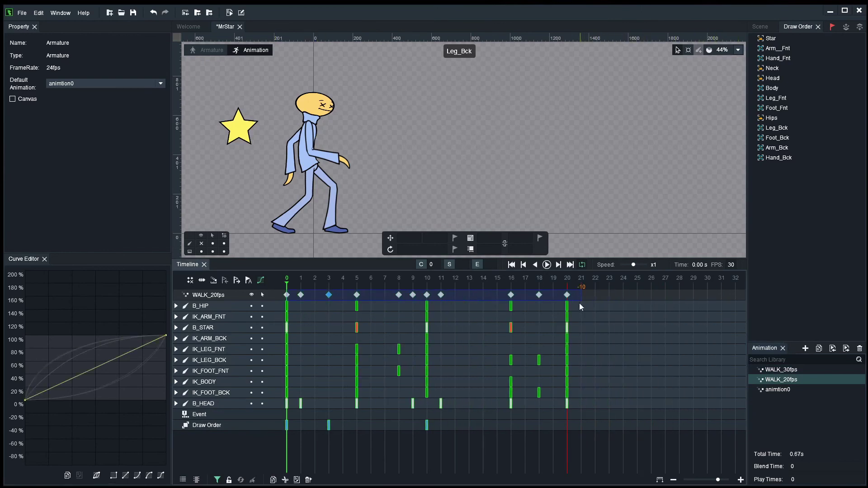
right_click(623, 195)
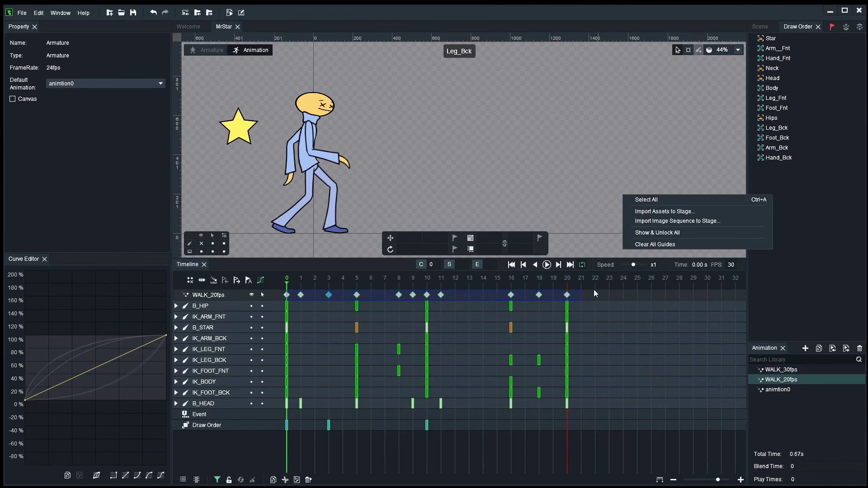
click(698, 231)
drag(591, 286, 223, 281)
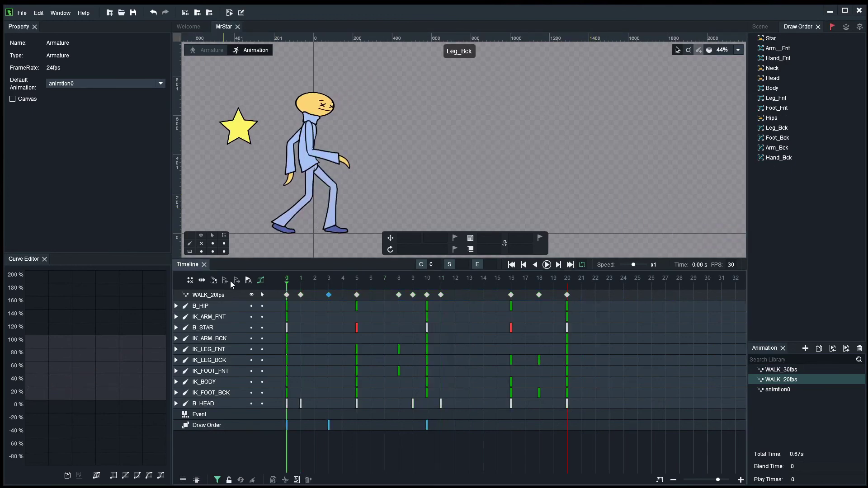
Play back WALK_30fps followed by WALK_20fps to compare the speeds of the two cycles.
click(811, 372)
key(space)
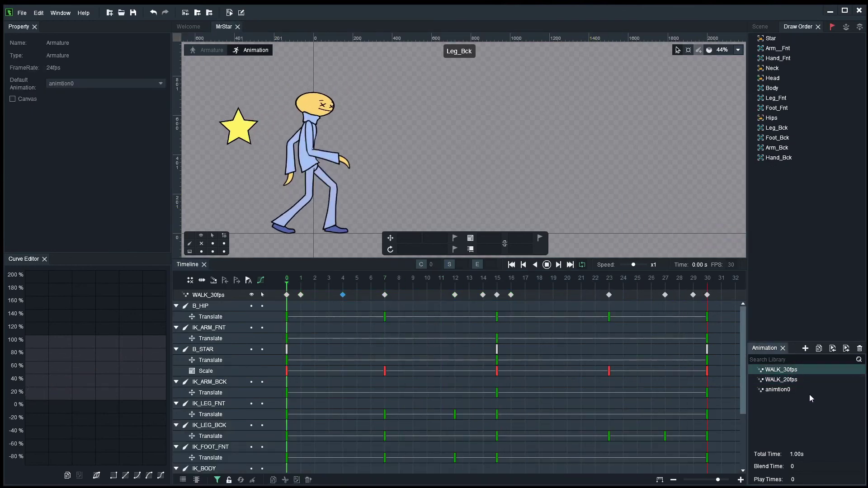
click(787, 380)
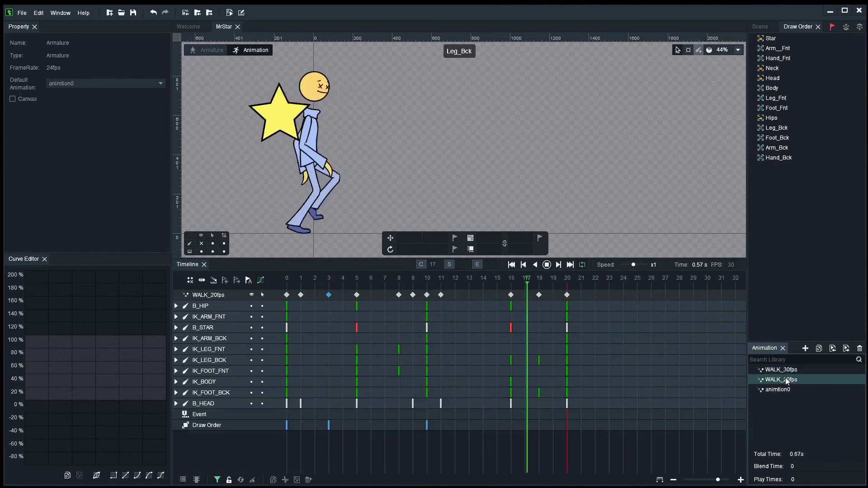
key(space)
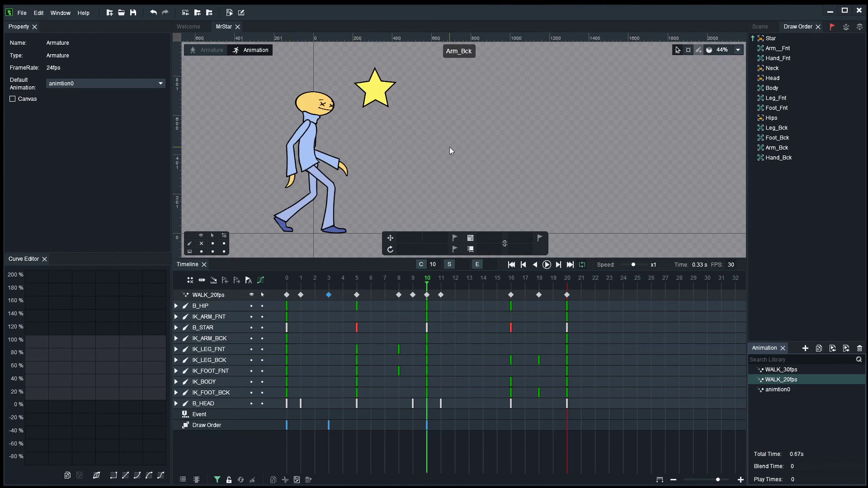
Switch to armature mode and examine the character's rest pose up close.
scroll(463, 138, down, 3)
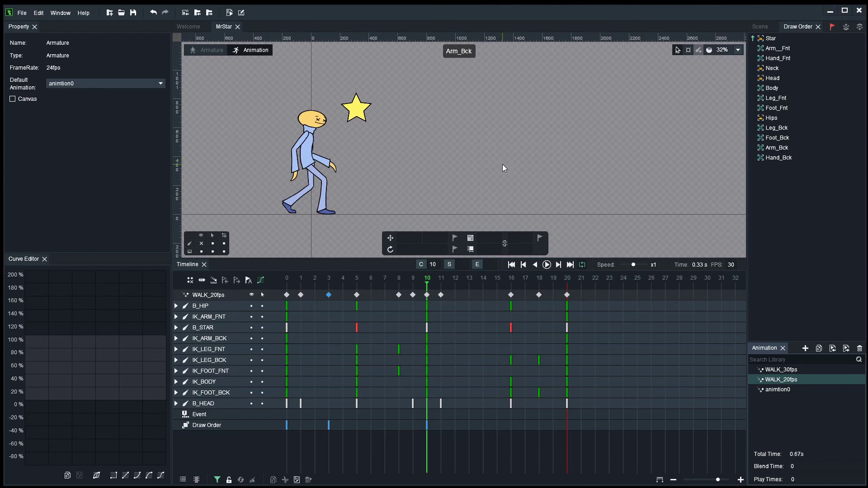
drag(568, 165, 590, 156)
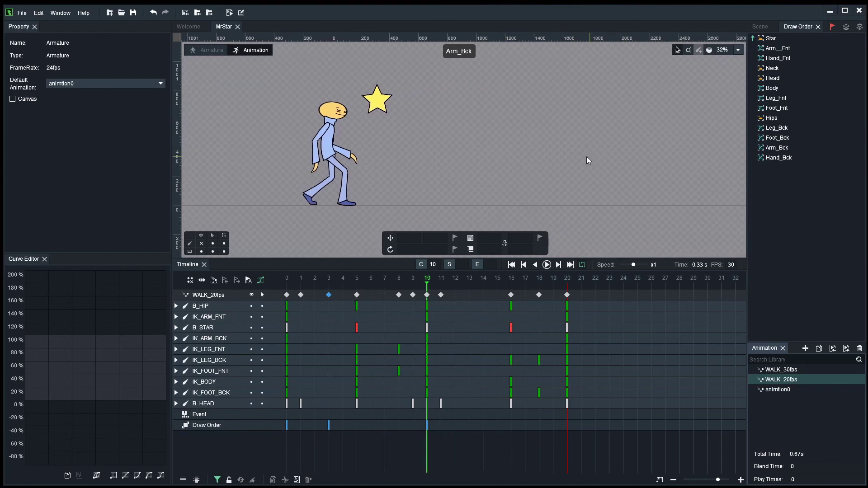
click(205, 51)
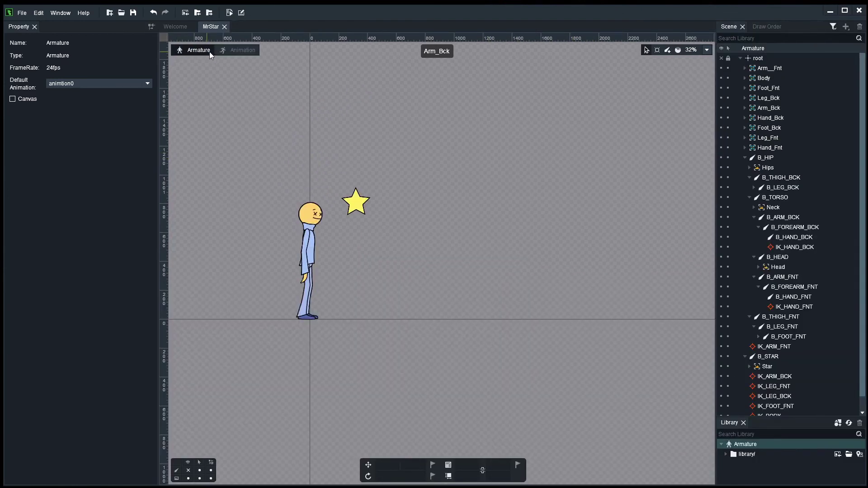
scroll(361, 267, up, 2)
scroll(360, 267, up, 3)
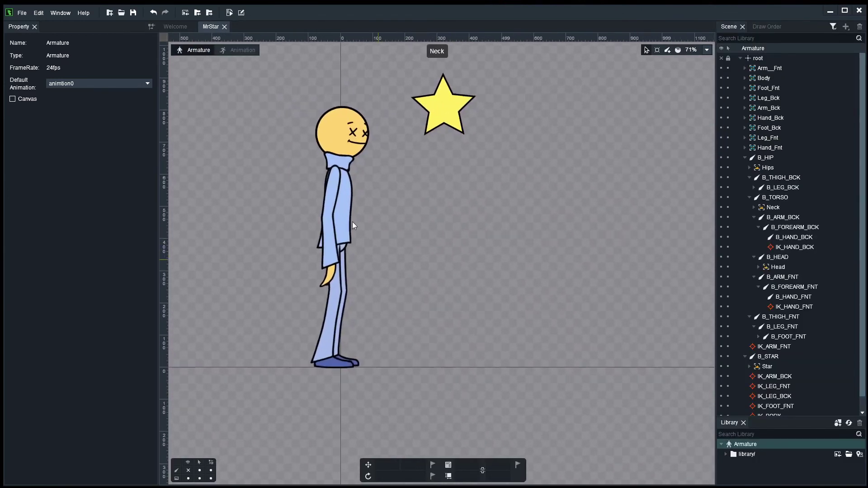
scroll(420, 290, up, 1)
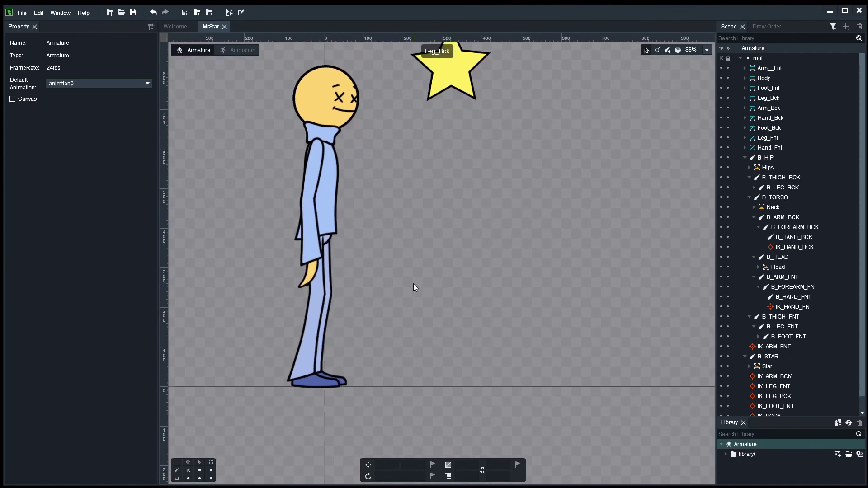
Return to animation mode and examine the character's walking pose at frame 10 of WALK_20fps.
click(243, 50)
scroll(470, 148, down, 4)
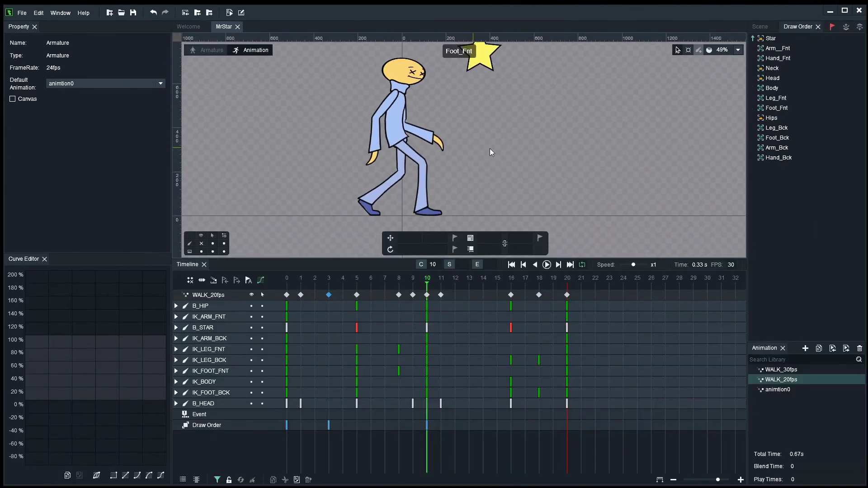
scroll(480, 169, up, 1)
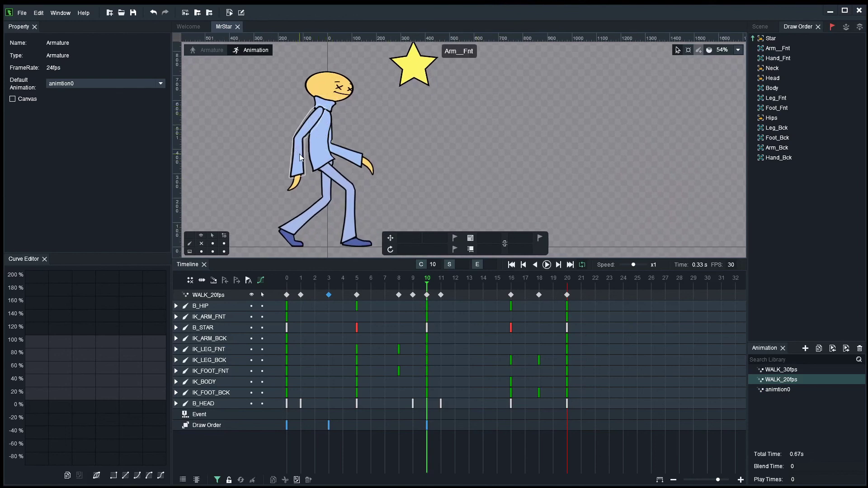
scroll(299, 153, up, 1)
scroll(369, 209, down, 1)
drag(435, 184, 417, 156)
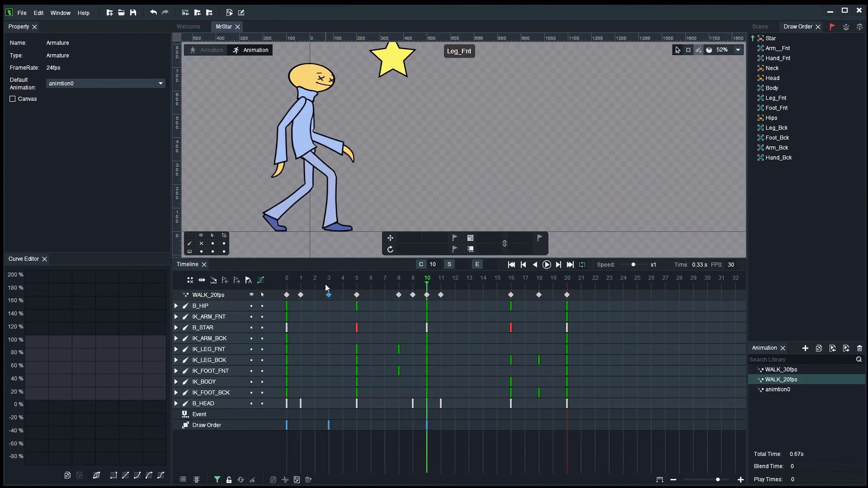
Play WALK_20fps from frame 0 and switch the running playback to WALK_30fps for comparison.
drag(323, 281, 287, 281)
key(space)
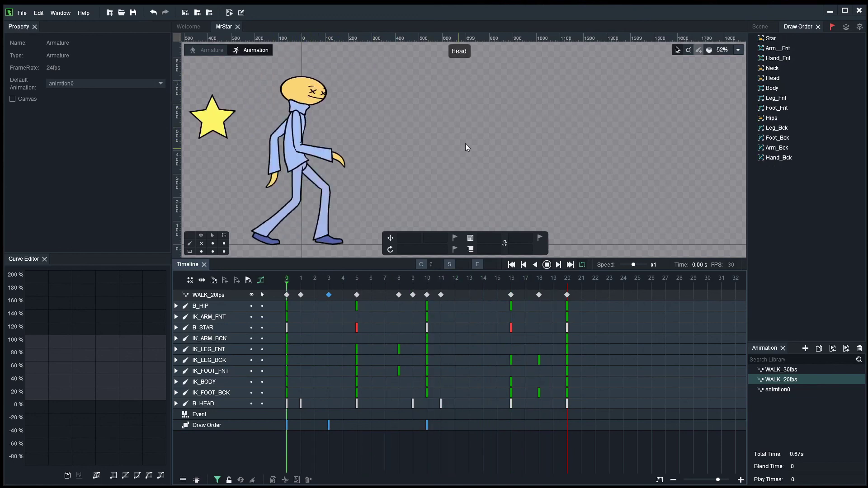
scroll(472, 148, down, 3)
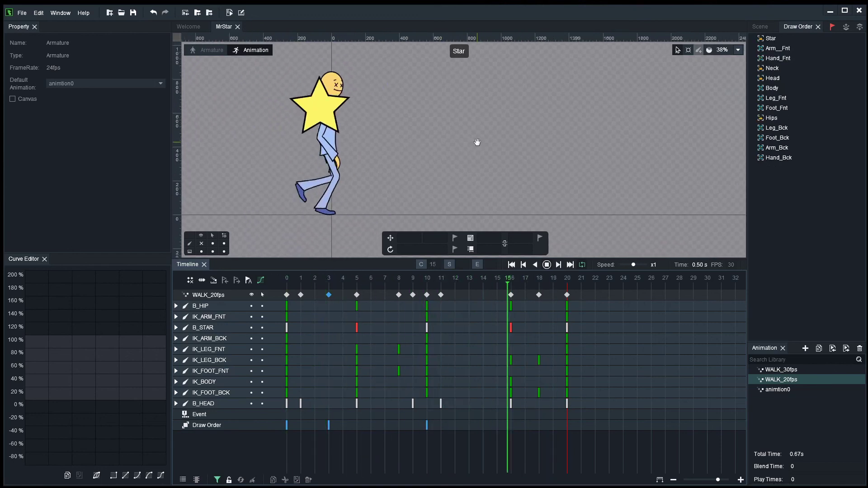
click(781, 370)
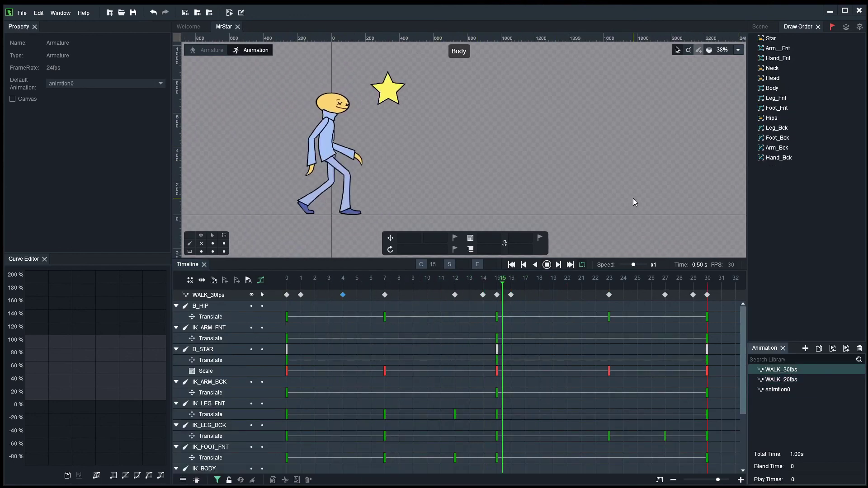